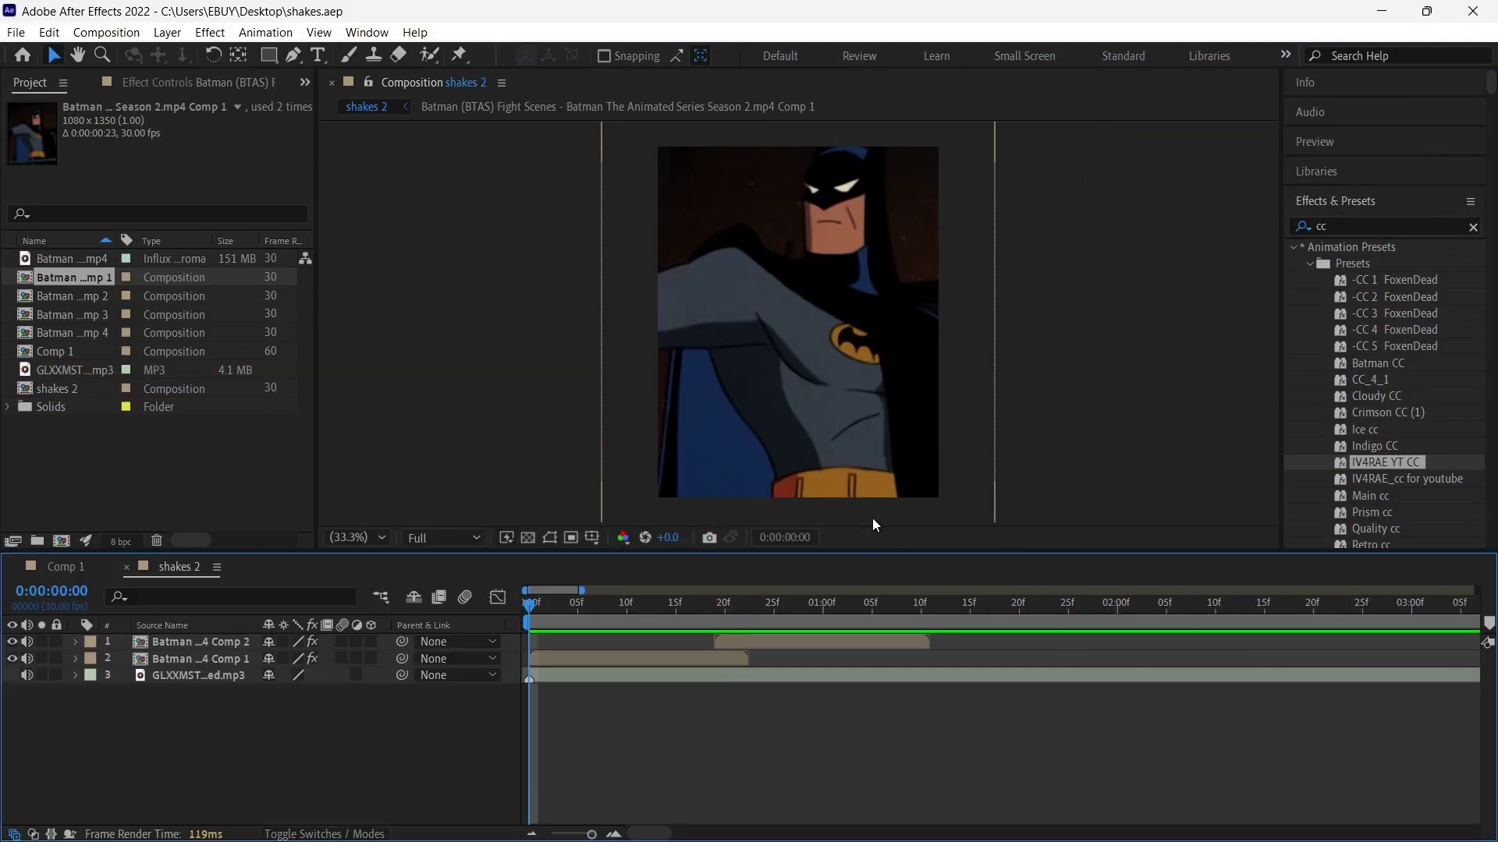
# Add an adjustment layer above the first Batman clip, ending where the second clip begins at frame 19
pyautogui.click(660, 662)
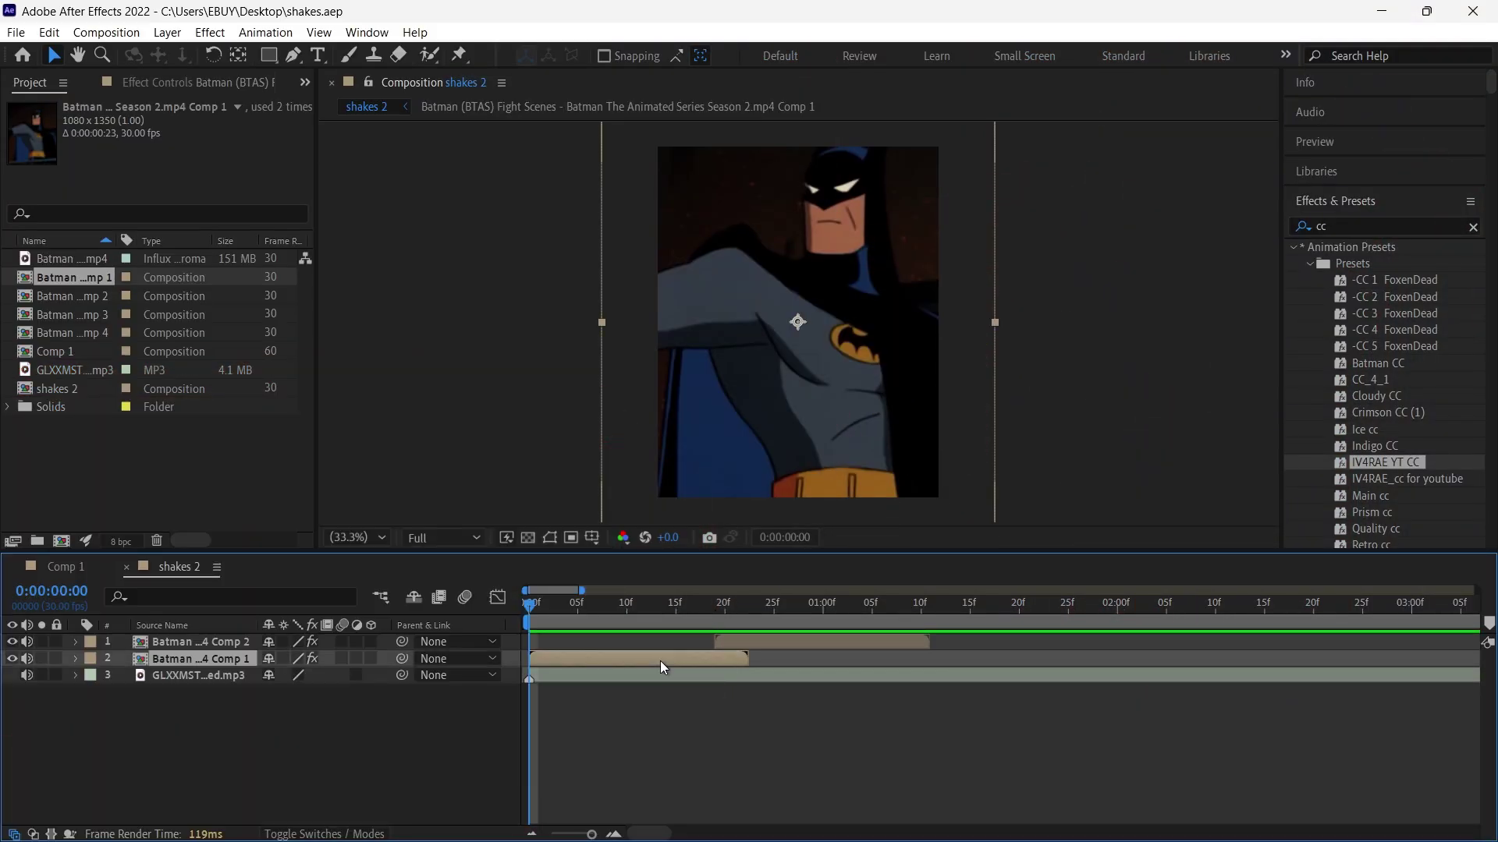
pyautogui.hotkey('ctrl', 'alt', 'y')
pyautogui.click(667, 622)
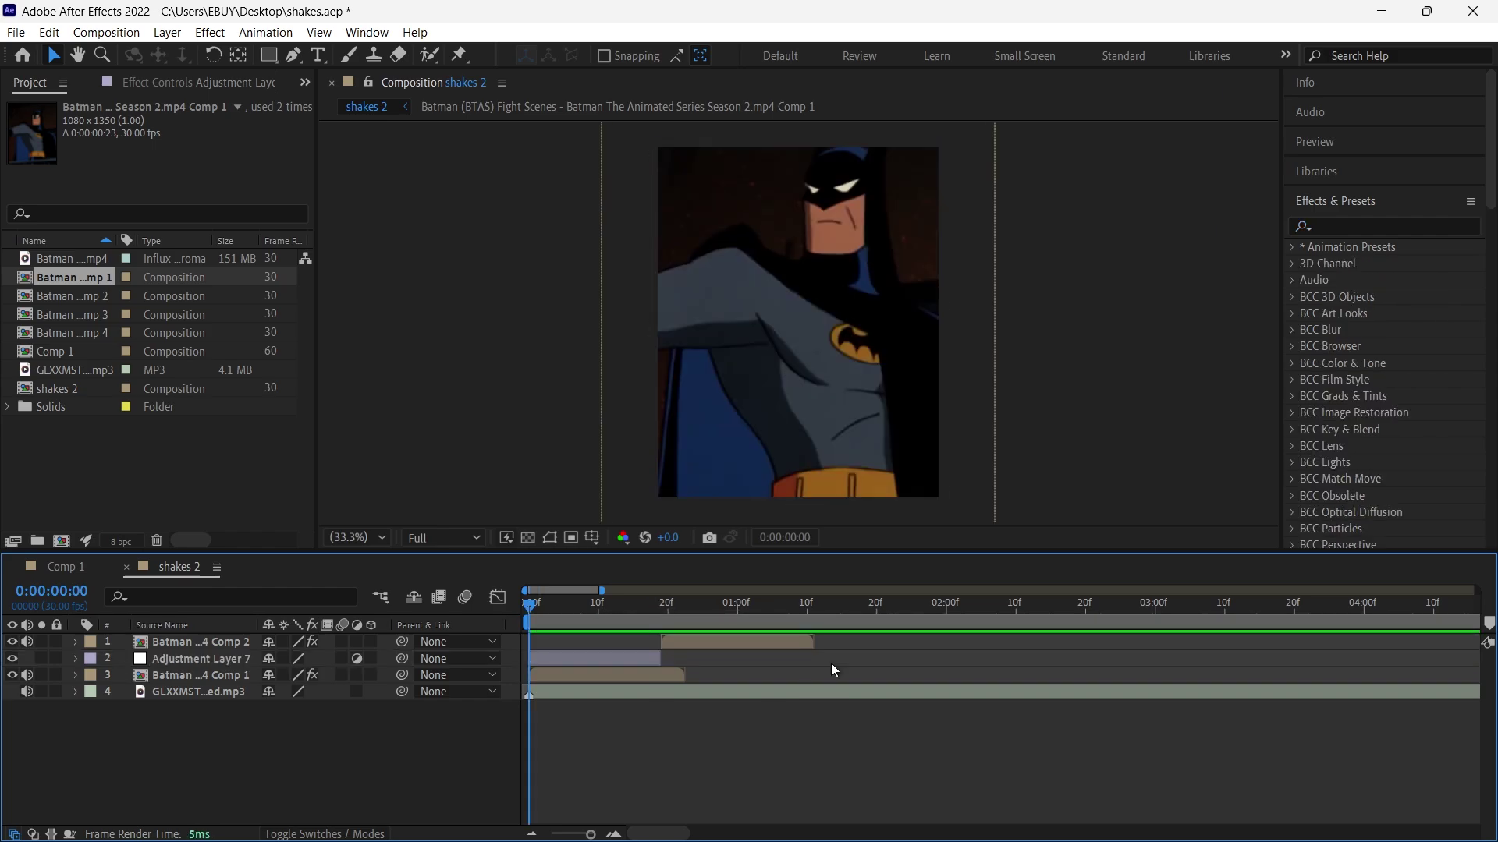
# Find the Directional Blur effect and apply it to the adjustment layer
pyautogui.click(1380, 225)
pyautogui.write('dire')
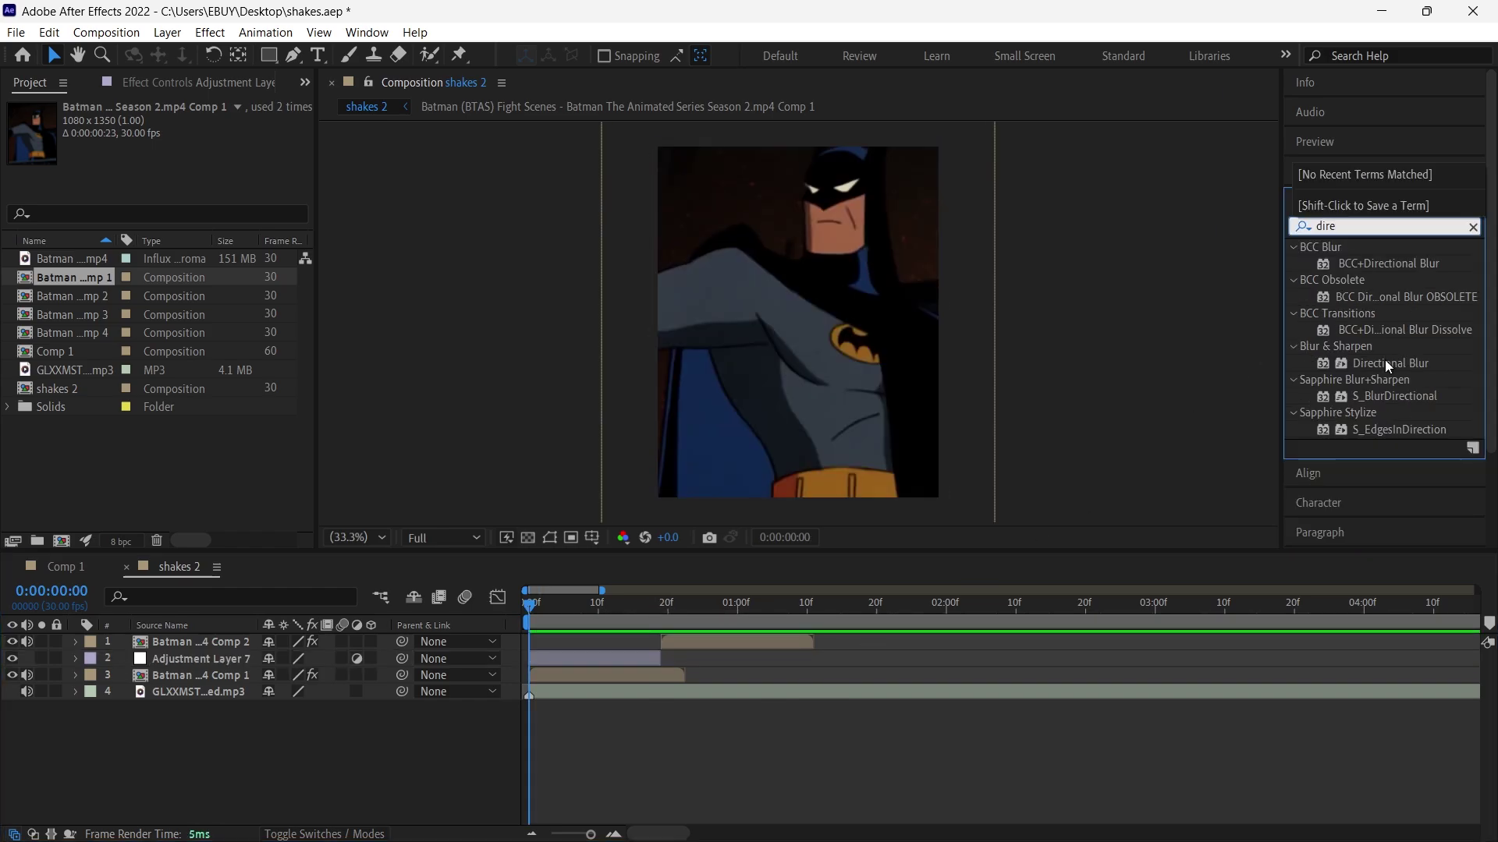
pyautogui.moveTo(1389, 362); pyautogui.dragTo(591, 657)
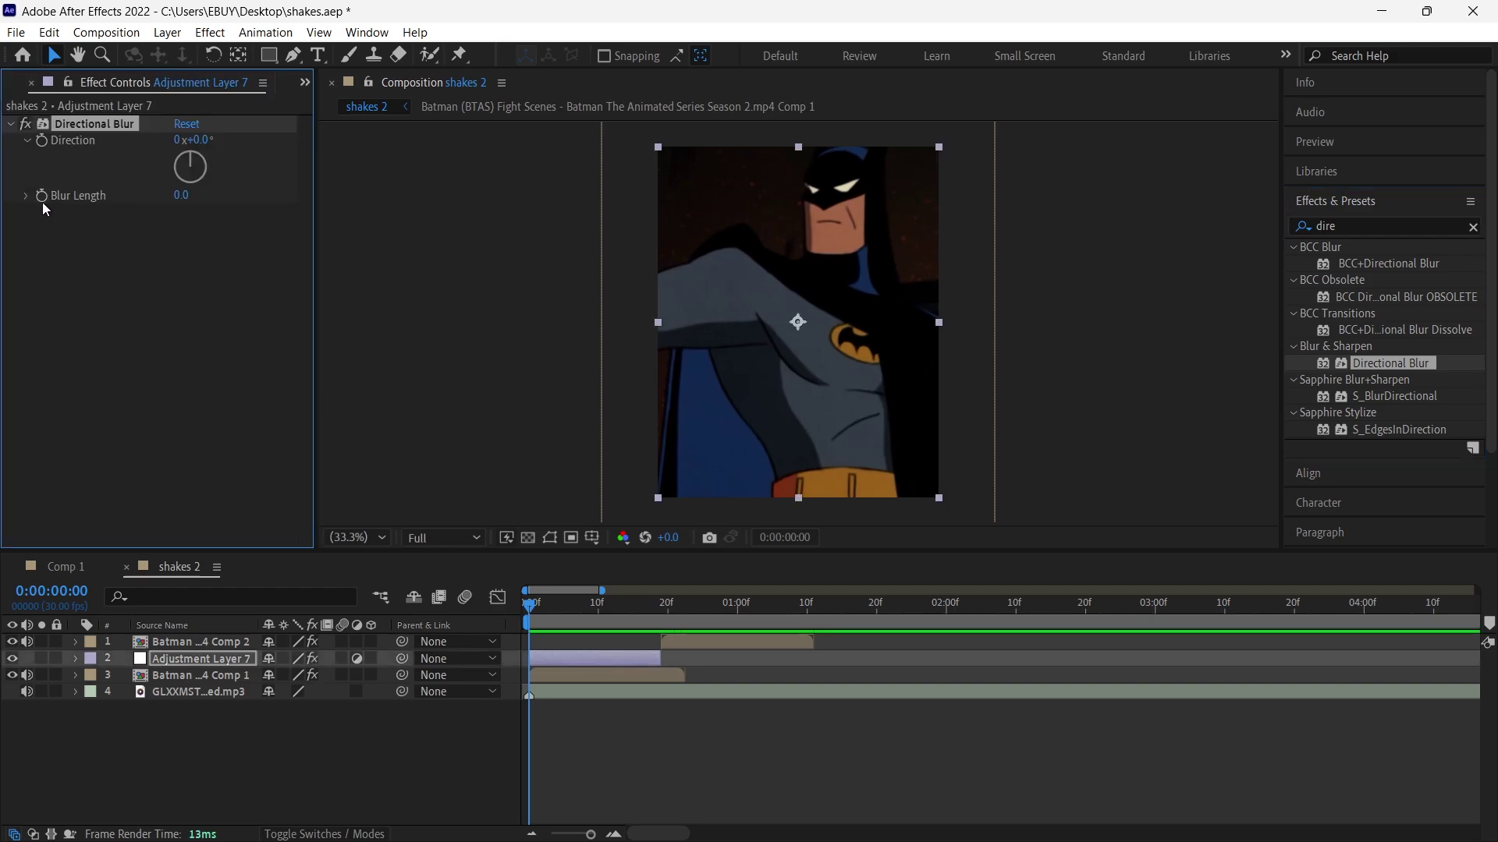
# Keyframe the Directional Blur's Blur Length at 100 on frame 0 and reveal the adjustment layer's keyframes
pyautogui.click(183, 195)
pyautogui.write('100')
pyautogui.click(564, 659)
pyautogui.press('u')
pyautogui.scroll(-1, 564, 699)
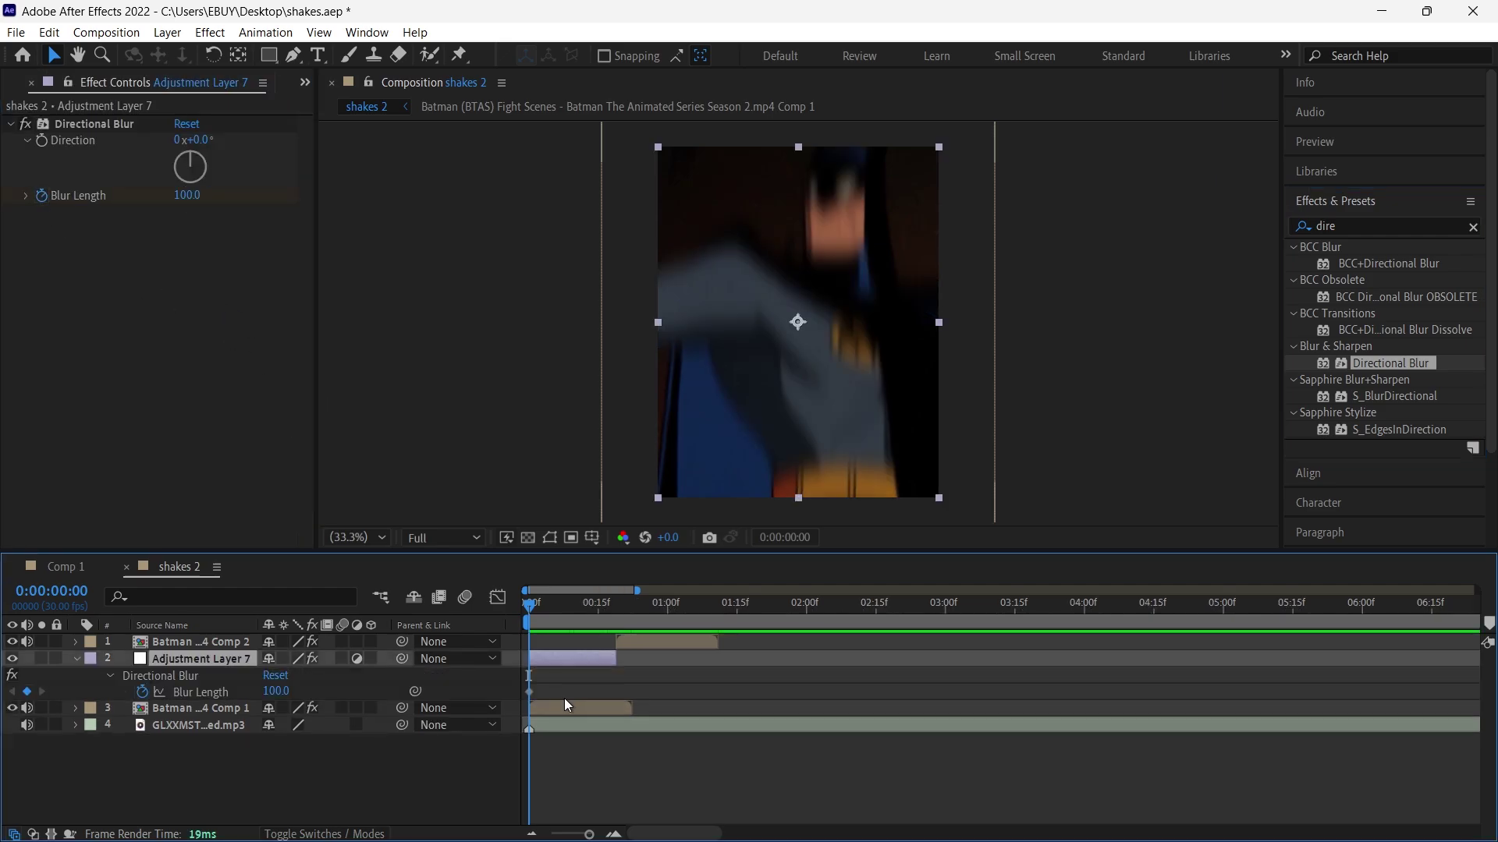
# Keyframe Blur Length at 0 on frame 9 and apply Easy Ease to both Blur Length keyframes
pyautogui.scroll(3, 563, 699)
pyautogui.moveTo(559, 692); pyautogui.dragTo(664, 687)
pyautogui.click(677, 606)
pyautogui.press('pagedown')
pyautogui.click(179, 193)
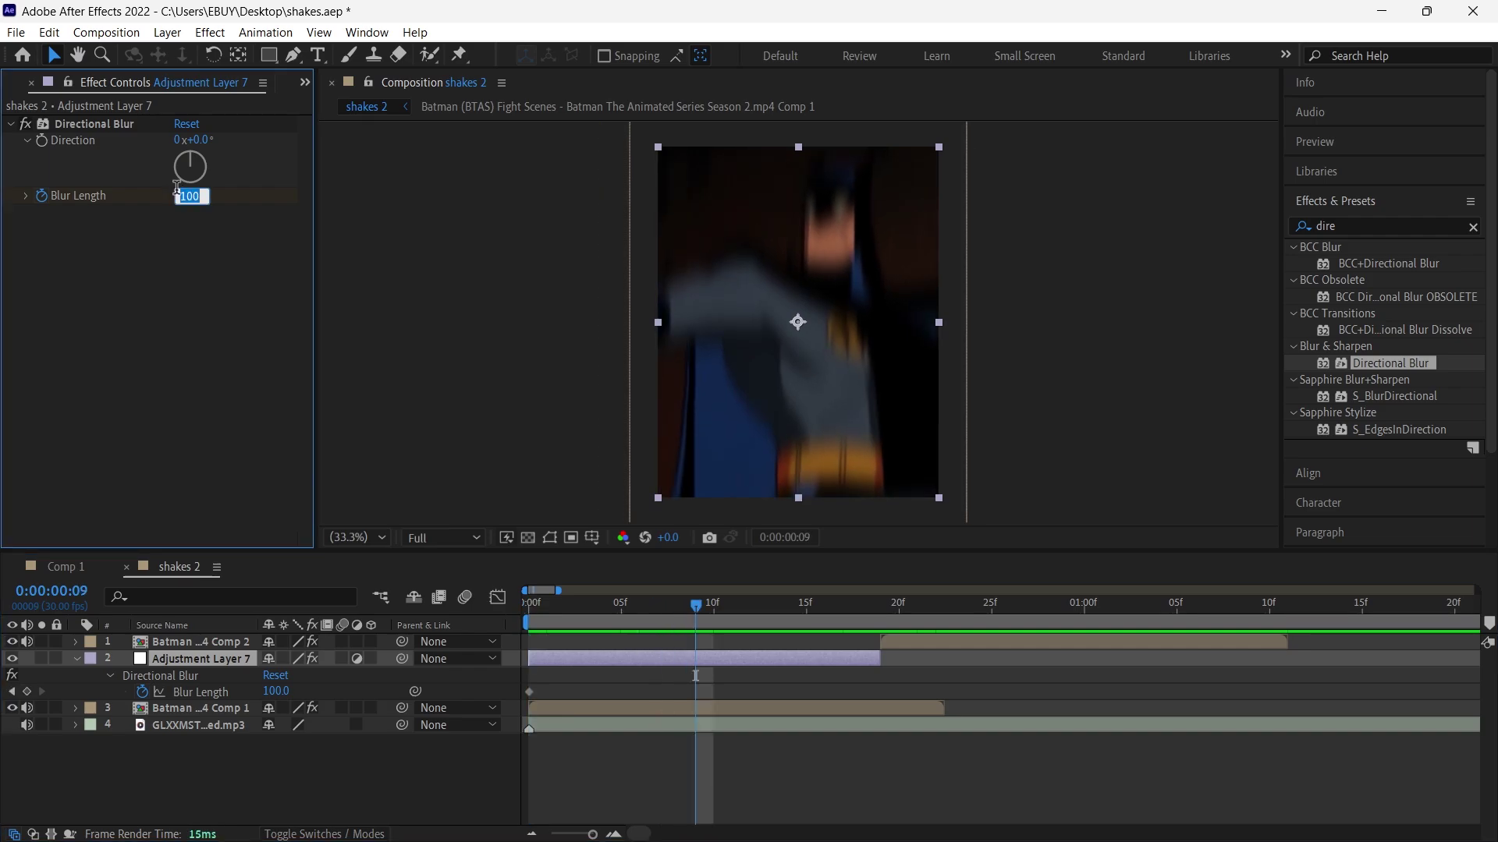
pyautogui.write('0')
pyautogui.press('Return')
pyautogui.moveTo(737, 684); pyautogui.dragTo(281, 708)
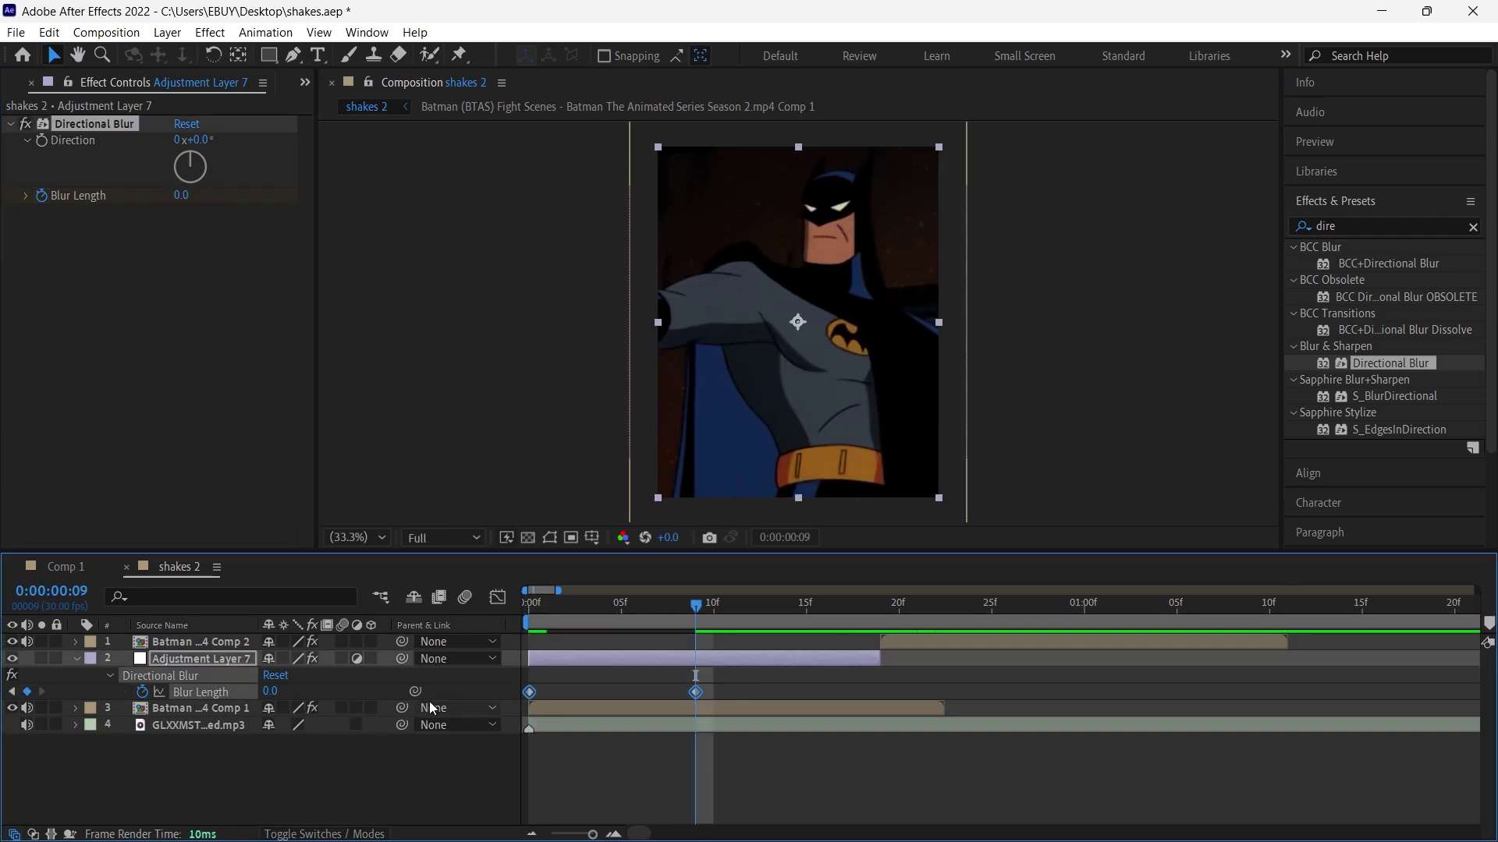
pyautogui.press('F9')
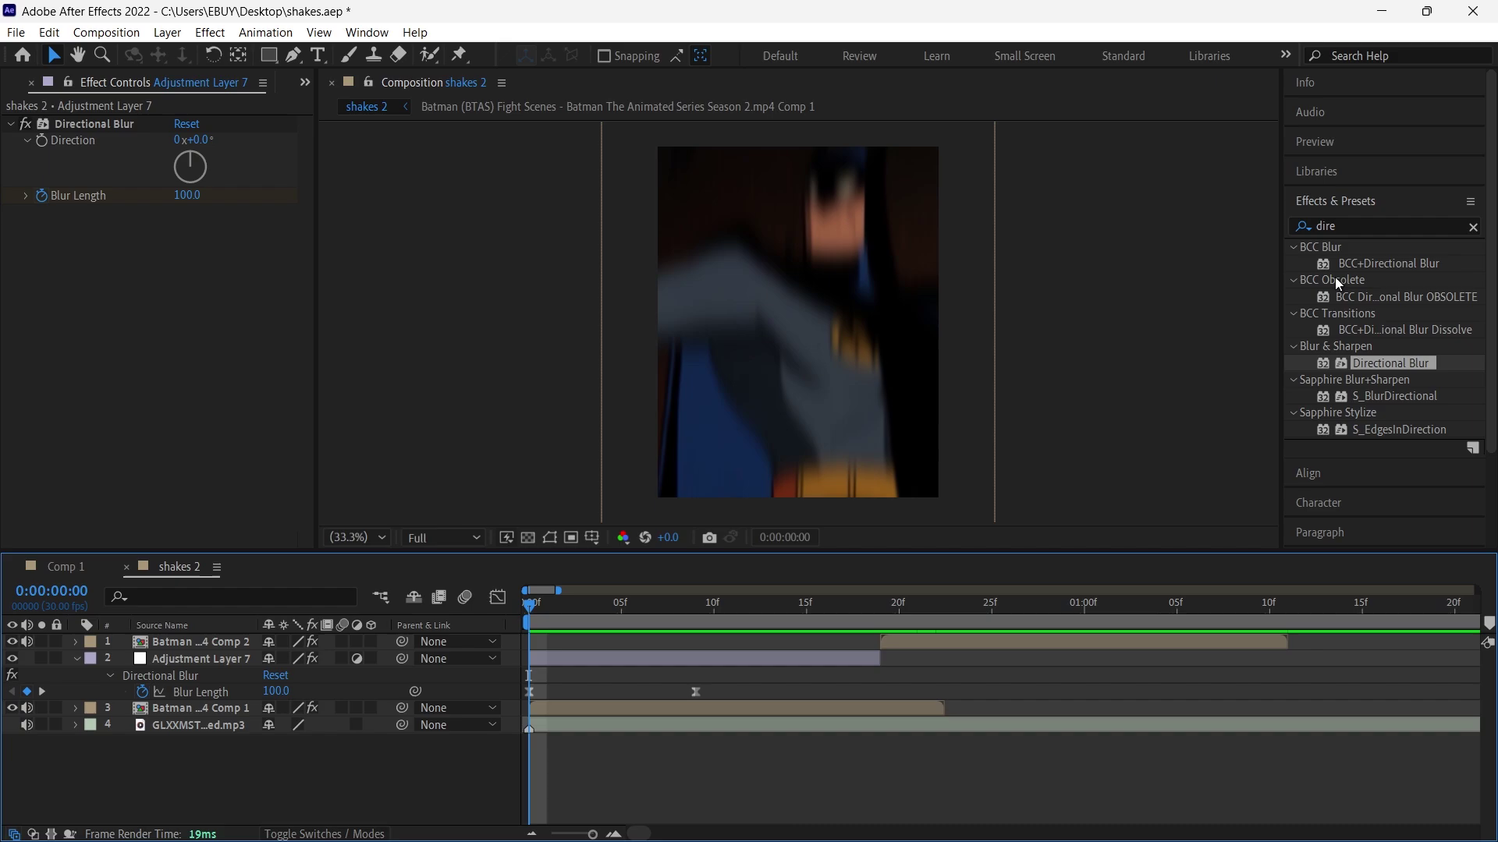
# Apply S_BlurMoCurves to the adjustment layer and set its Wrap X and Wrap Y to Reflect
pyautogui.click(1376, 225)
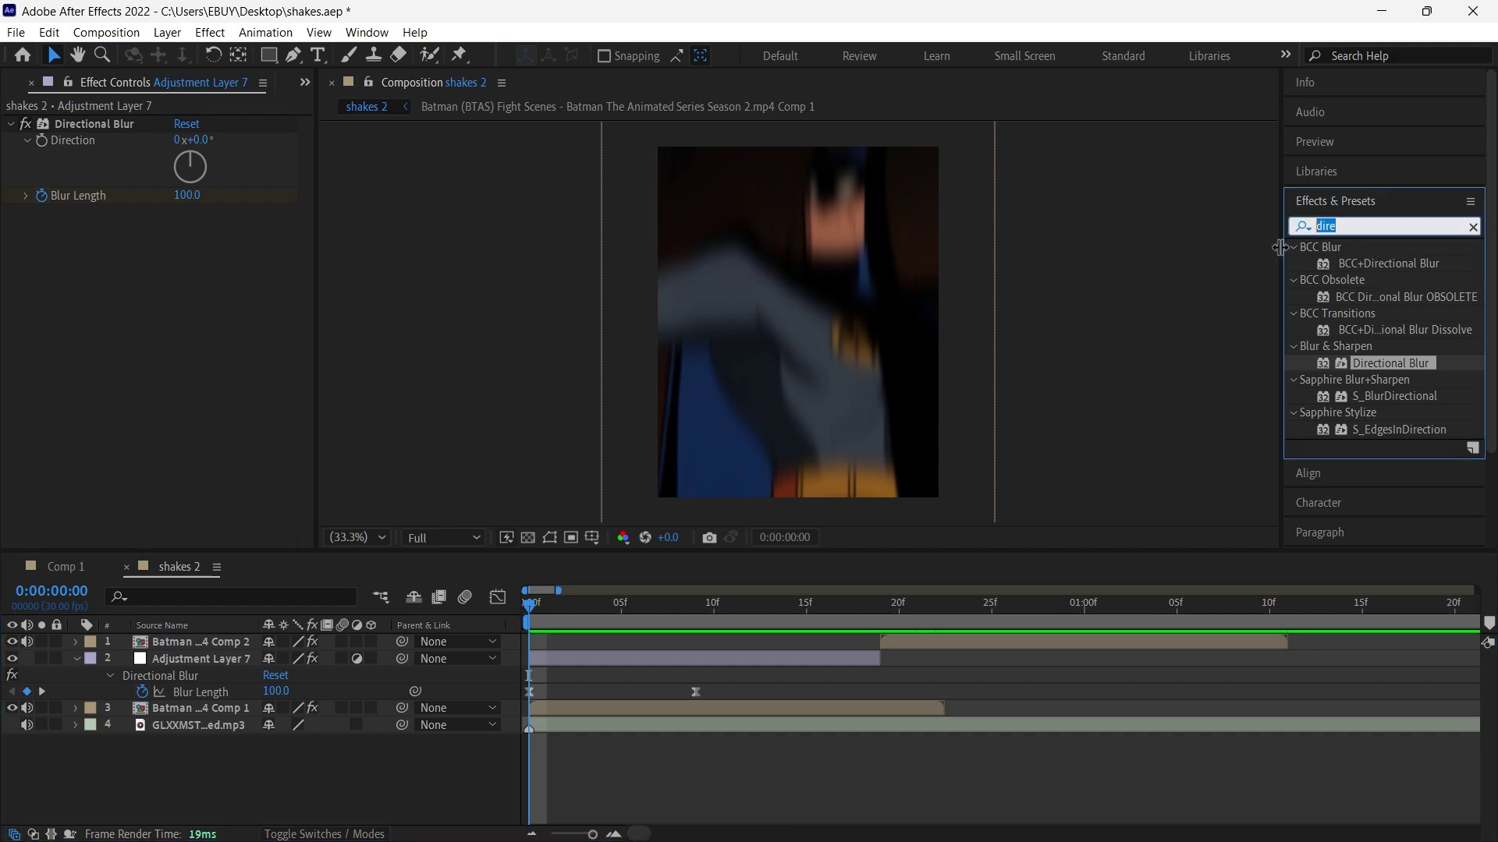
pyautogui.write('s_Blu')
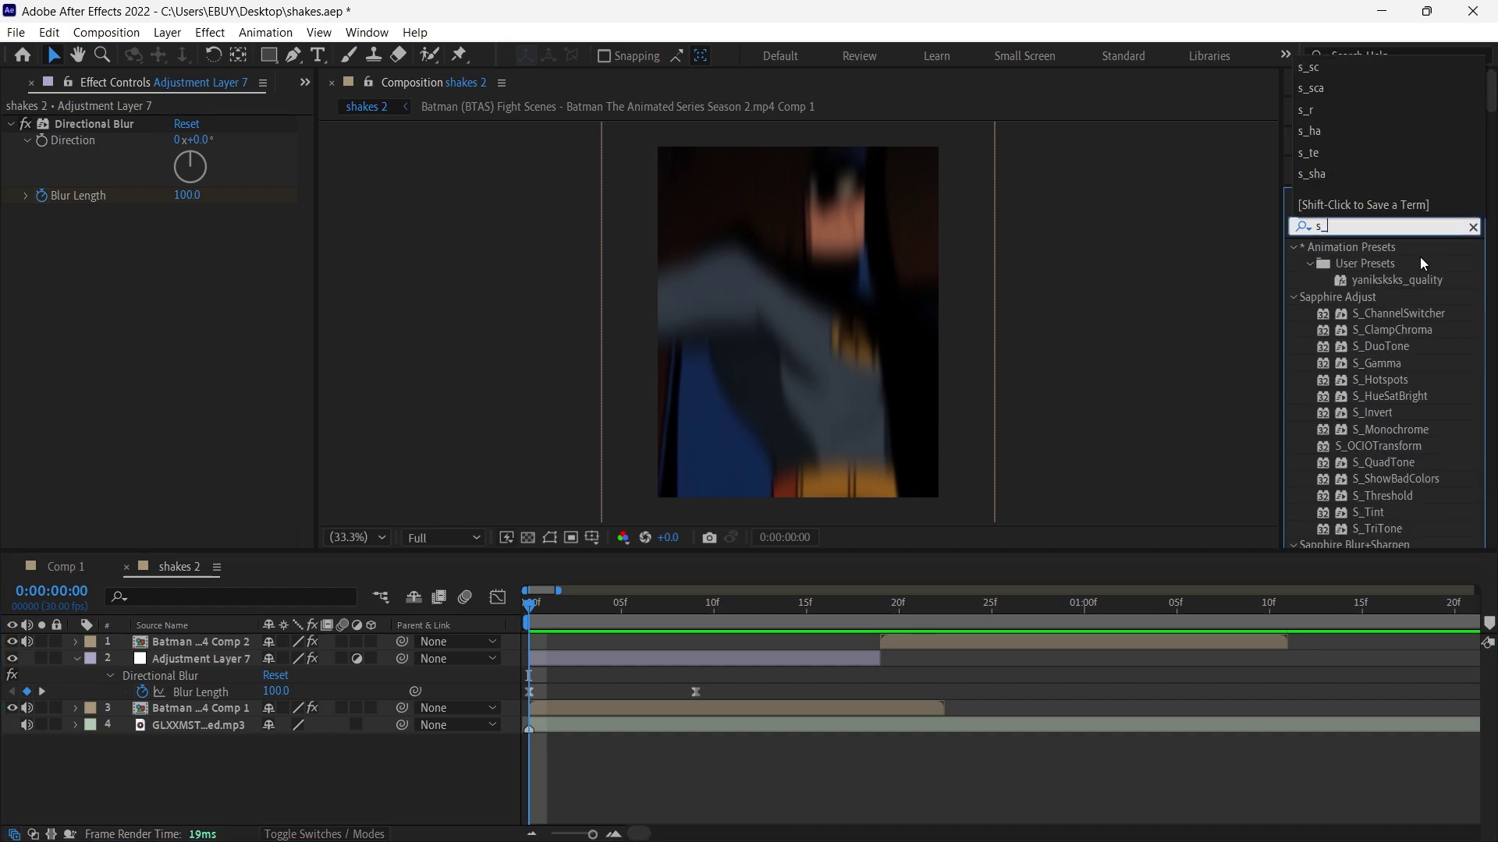
pyautogui.moveTo(1392, 329); pyautogui.dragTo(582, 658)
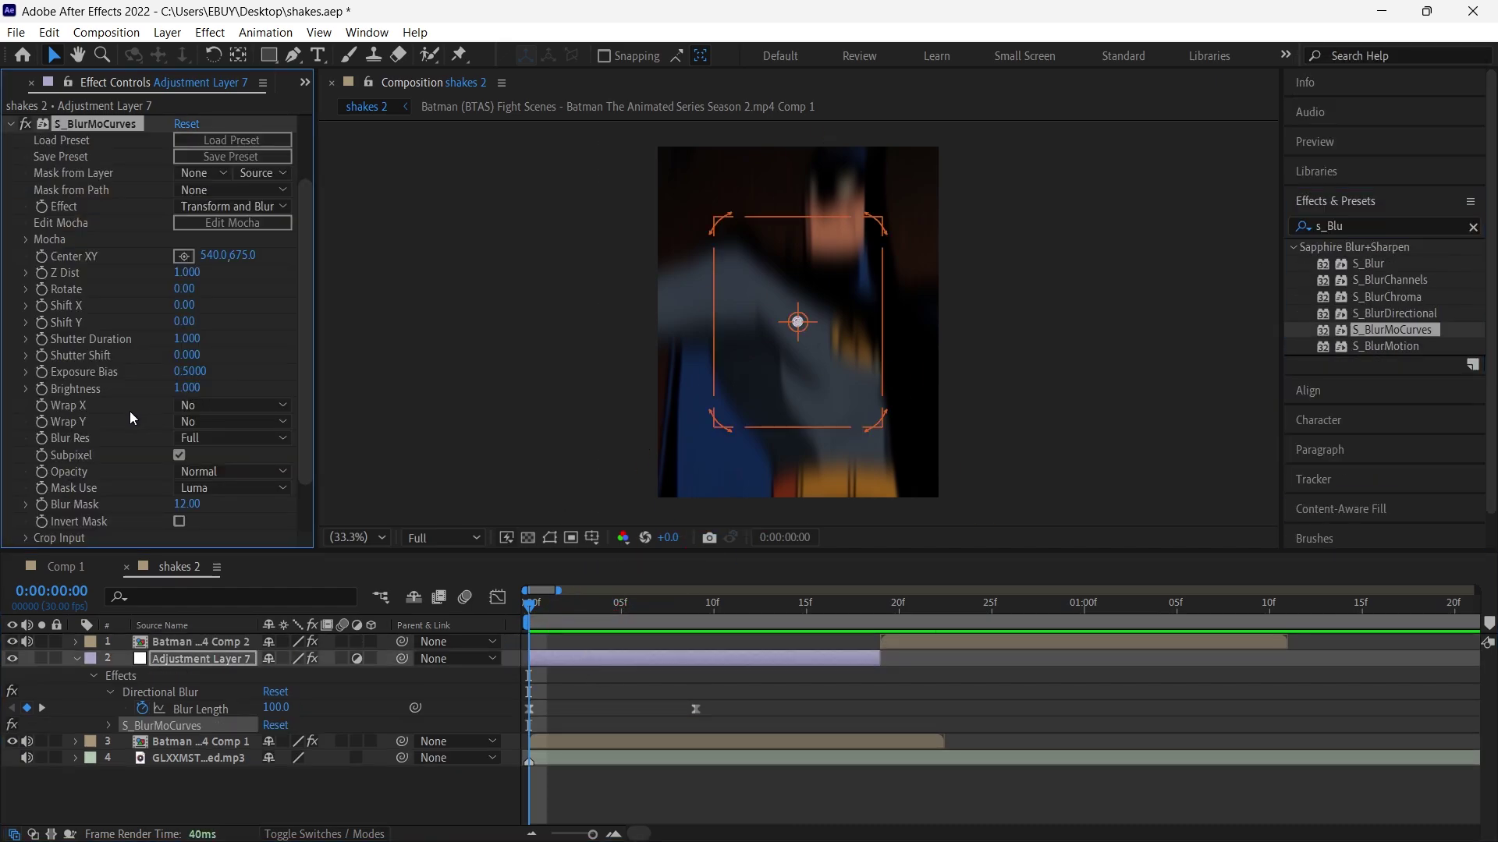
pyautogui.click(231, 405)
pyautogui.click(231, 468)
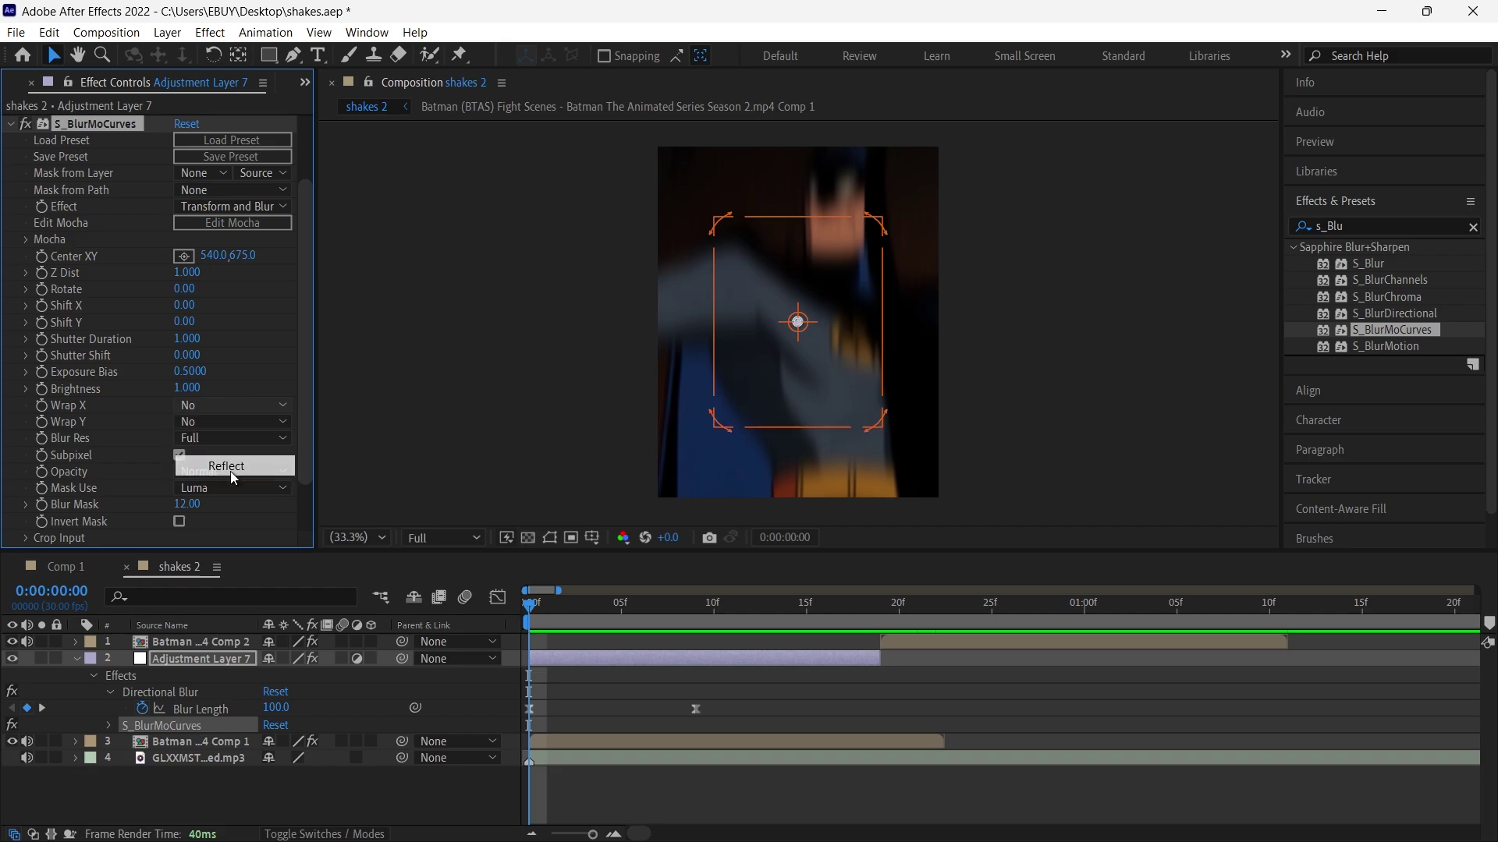
# Keyframe the S_BlurMoCurves Shift Y at -300 on frame 0 and at 50 on frame 2
pyautogui.click(187, 323)
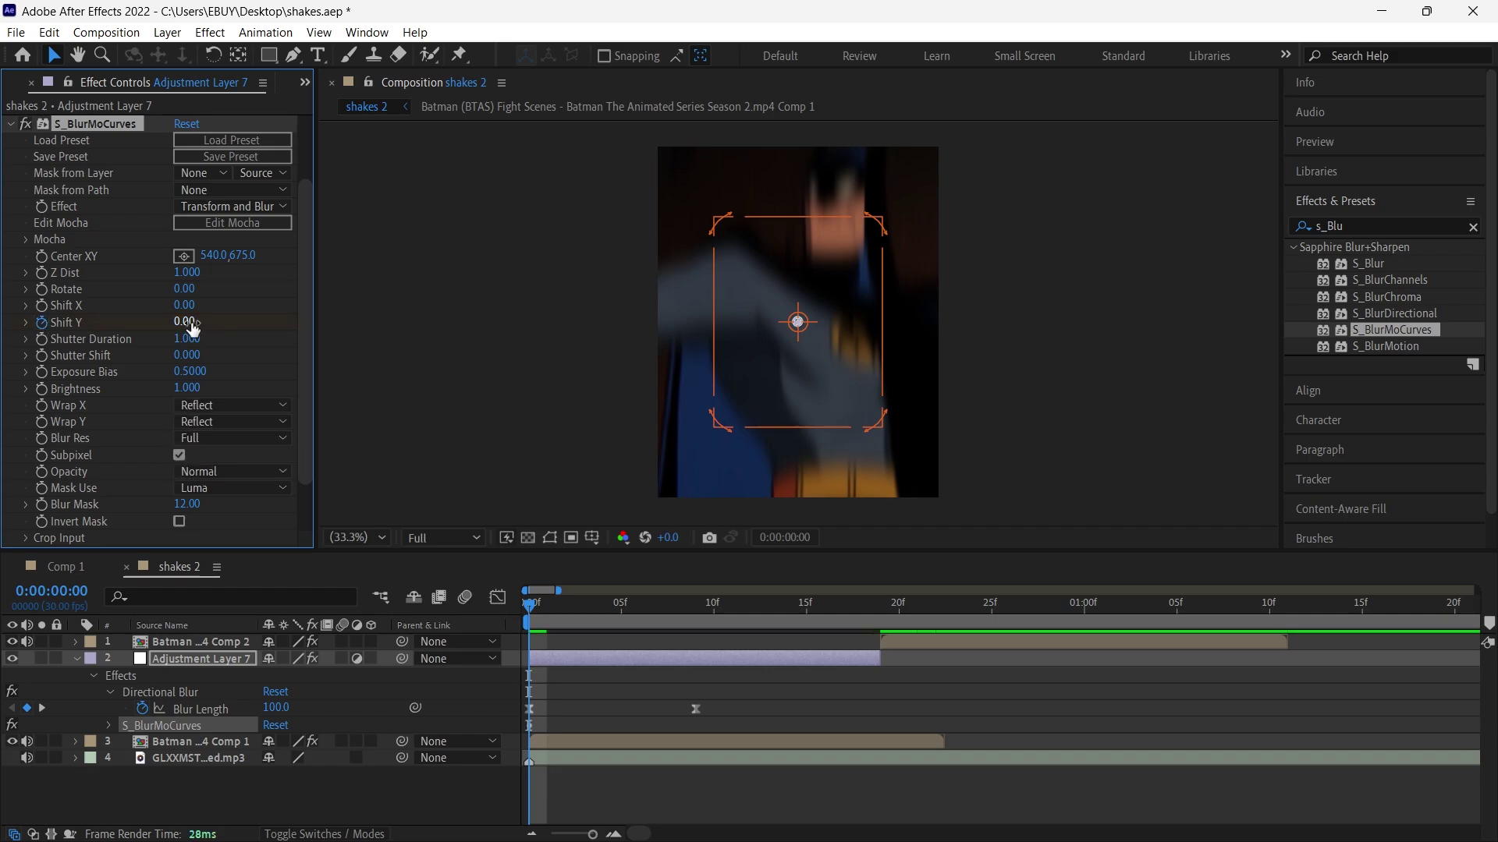
pyautogui.write('-300')
pyautogui.press('Return')
pyautogui.moveTo(555, 613); pyautogui.dragTo(639, 616)
pyautogui.click(192, 321)
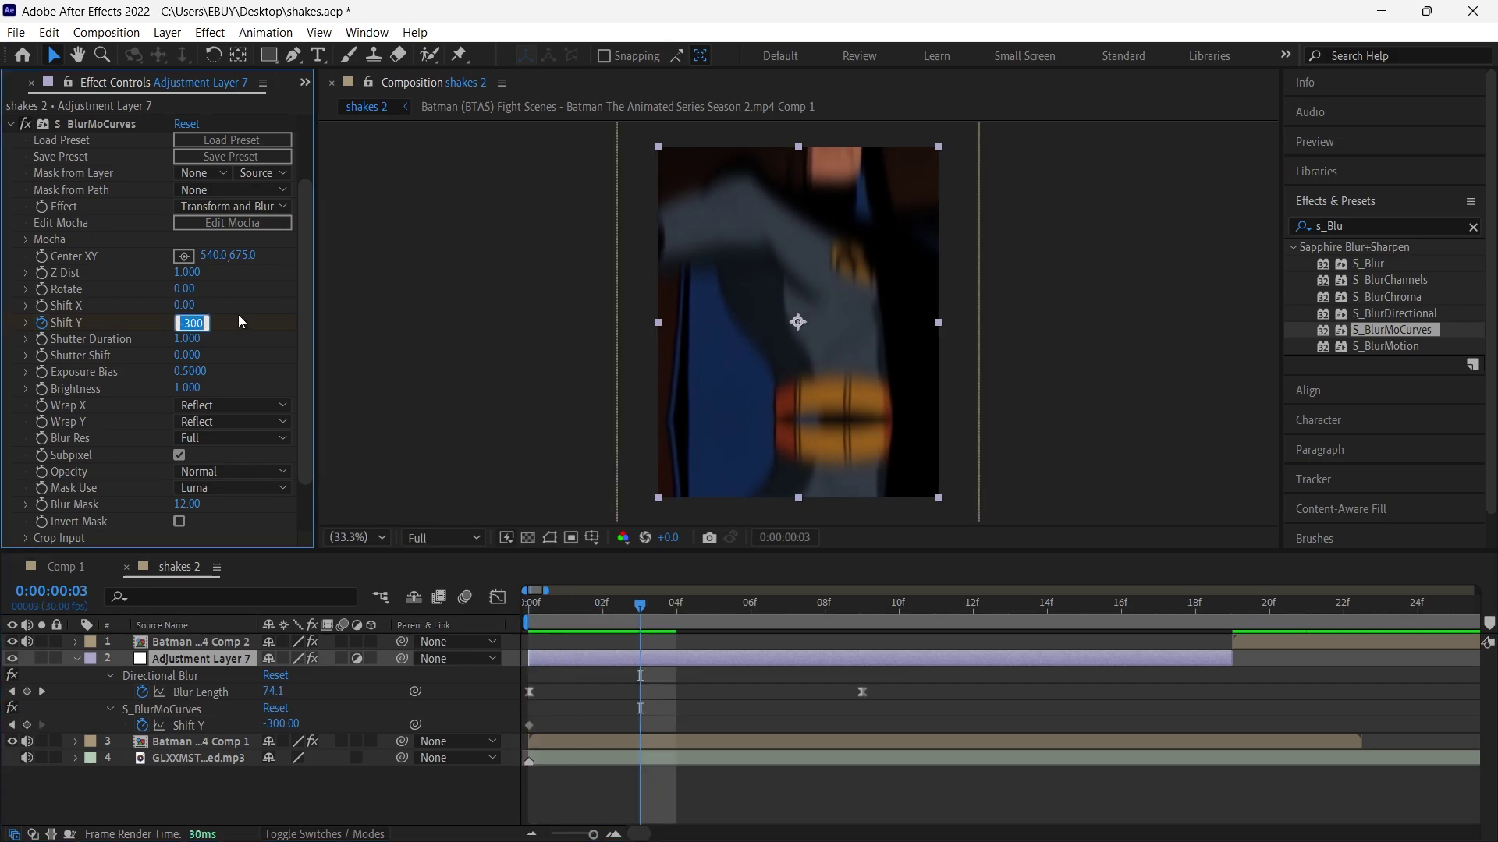
pyautogui.write('50')
pyautogui.press('Return')
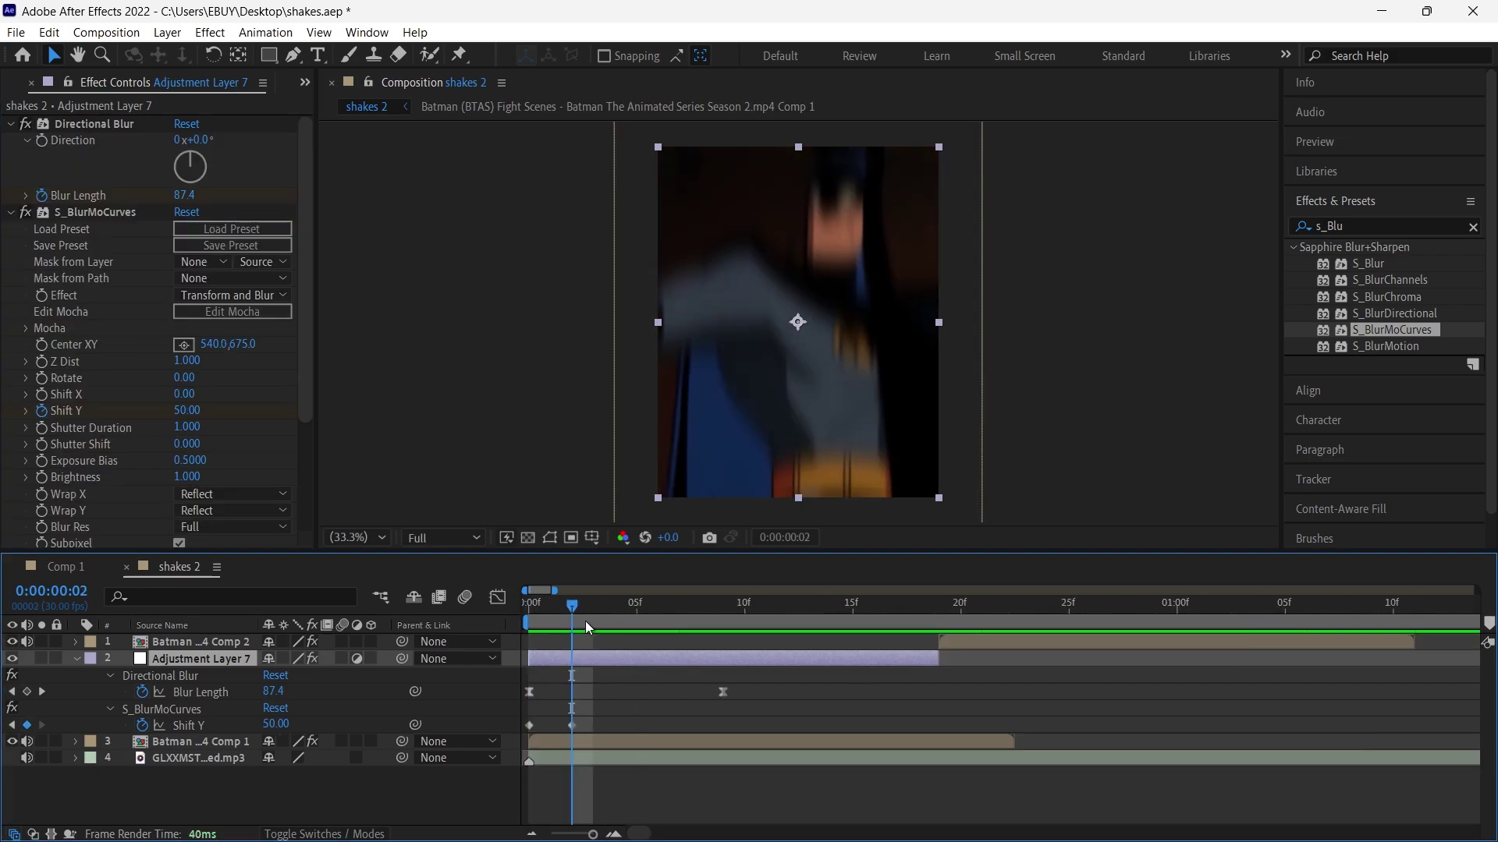
# Keyframe Shift Y at -30 on frame 5 and at 5 on frame 8
pyautogui.moveTo(585, 621); pyautogui.dragTo(633, 624)
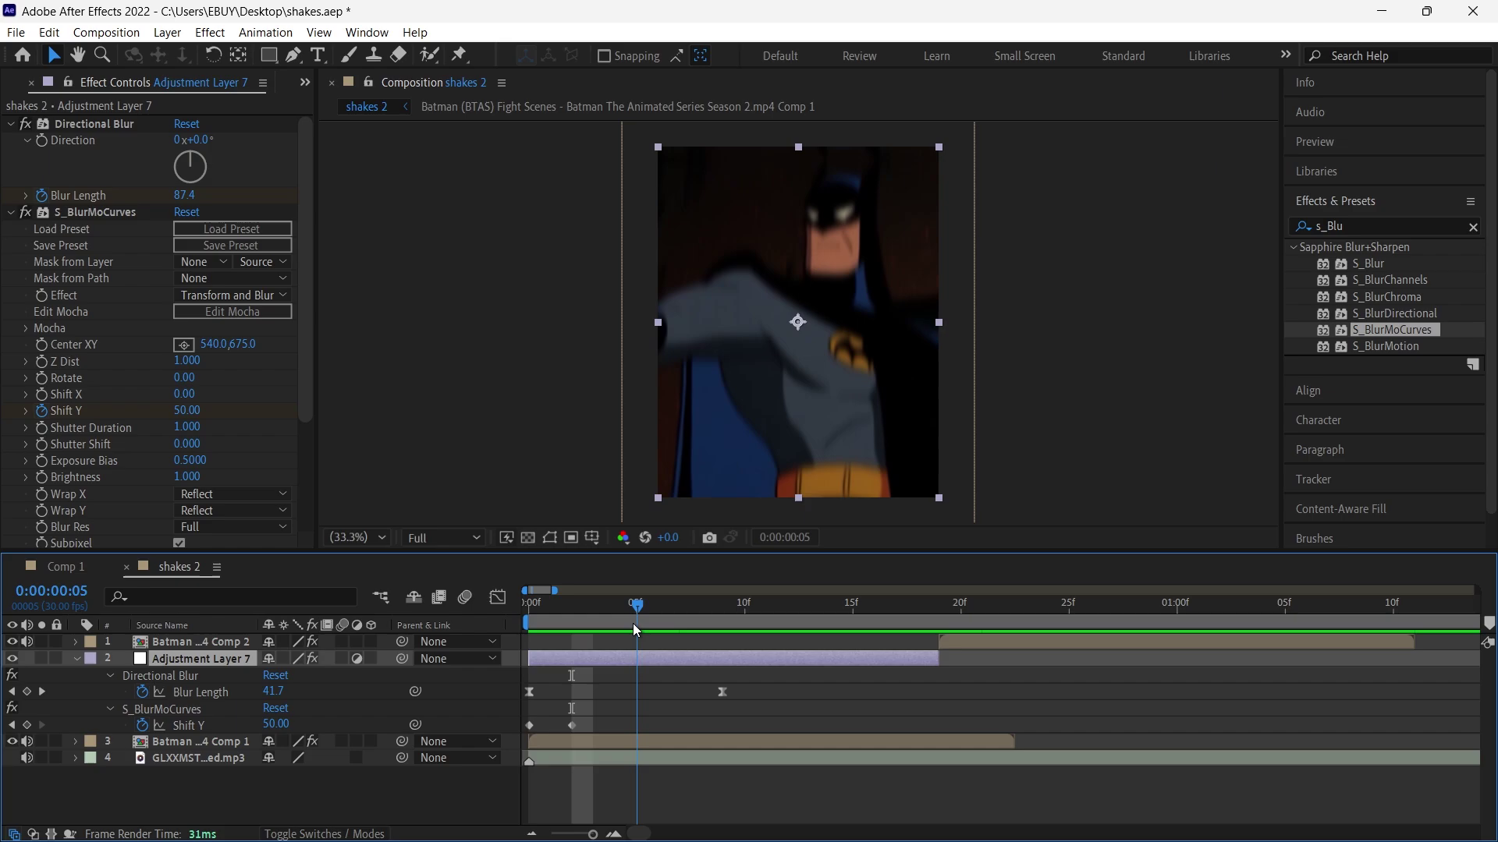
pyautogui.click(191, 412)
pyautogui.write('-30')
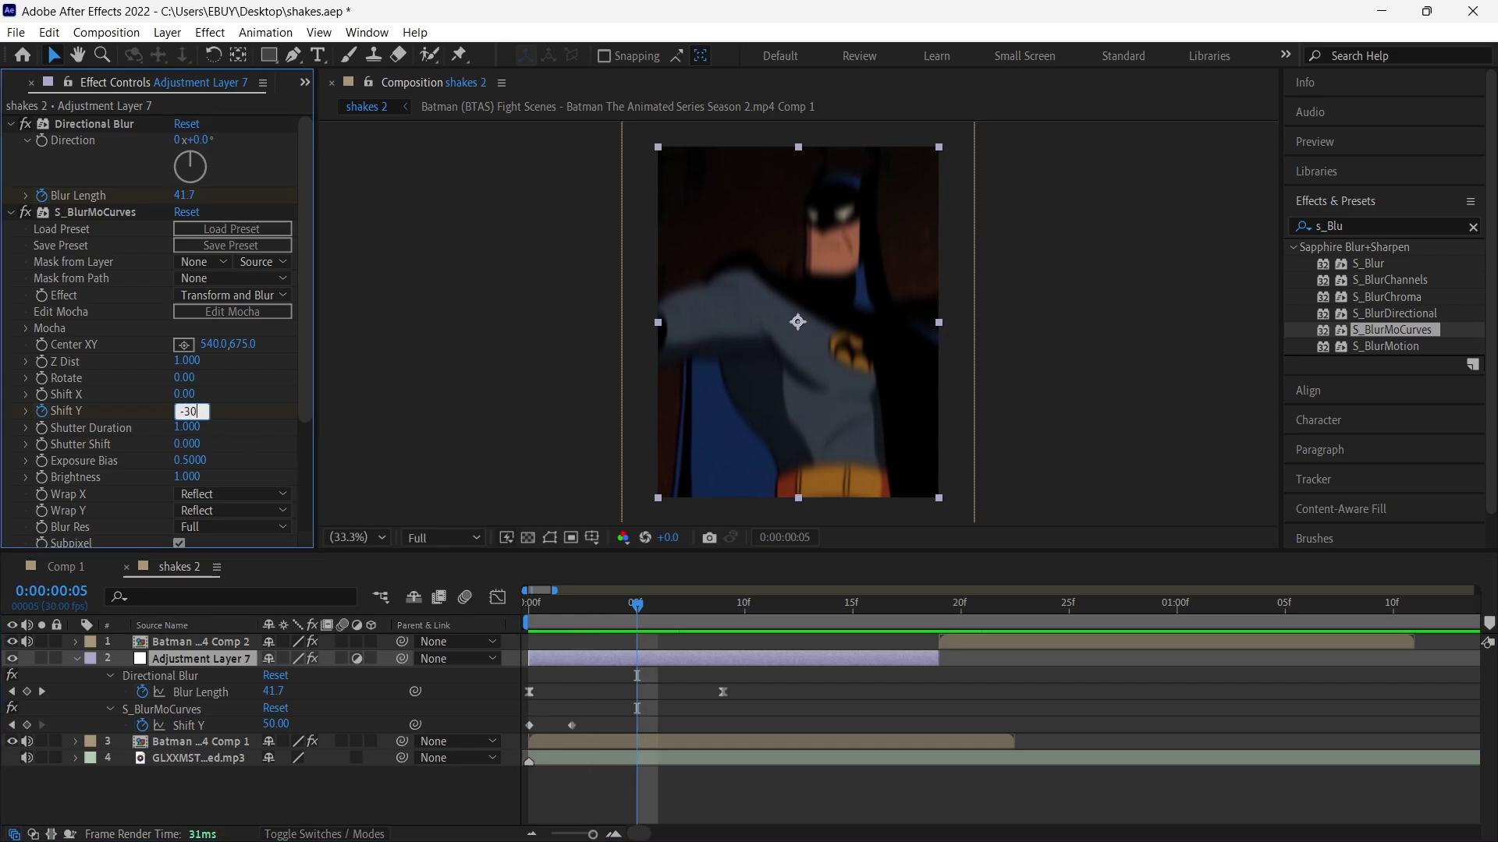
pyautogui.press('Return')
pyautogui.moveTo(657, 617); pyautogui.dragTo(698, 629)
pyautogui.click(191, 412)
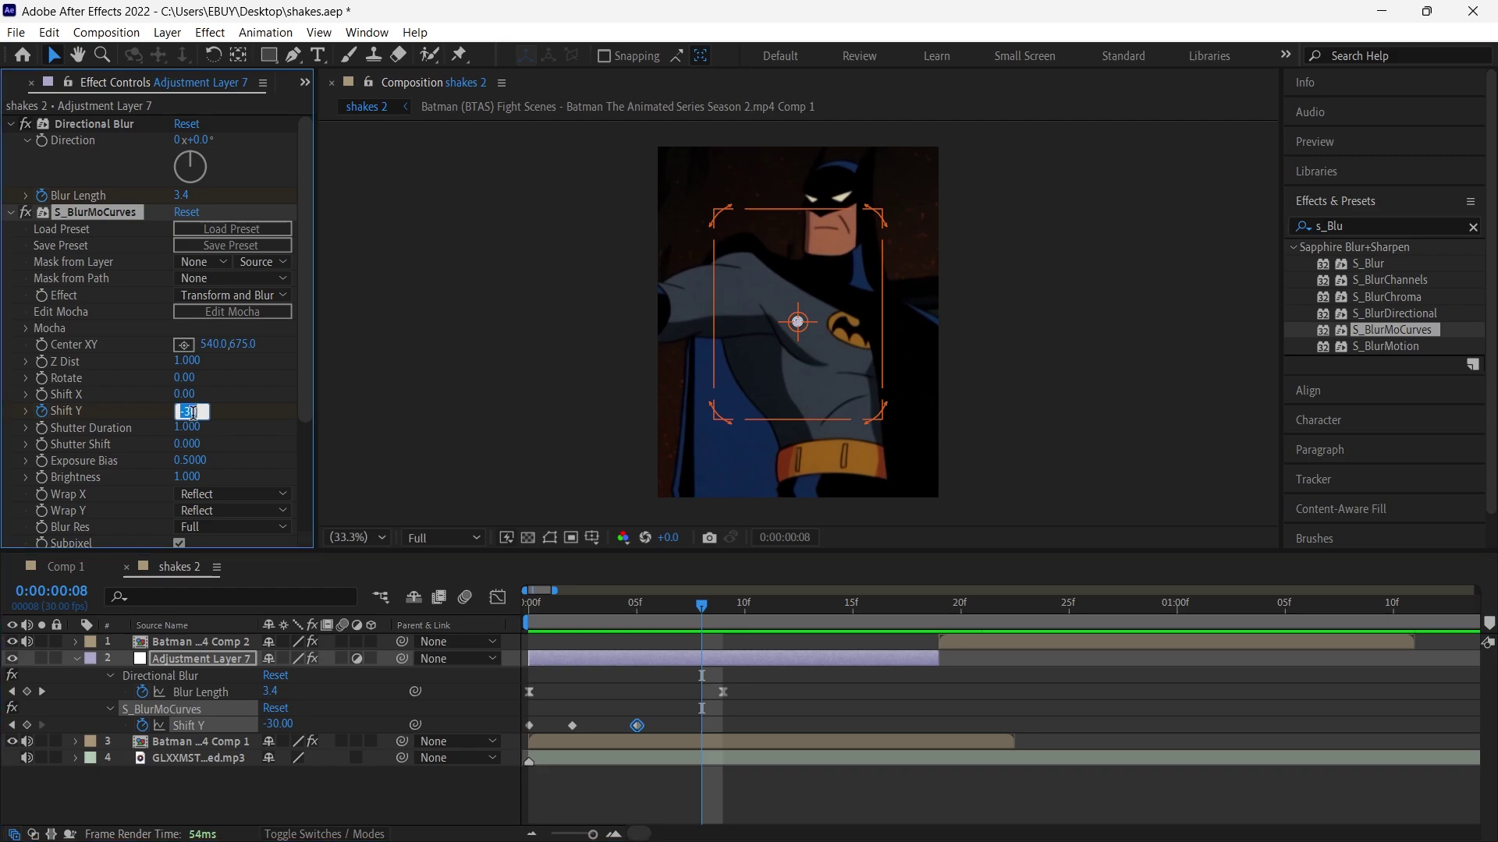
pyautogui.write('5')
pyautogui.press('Return')
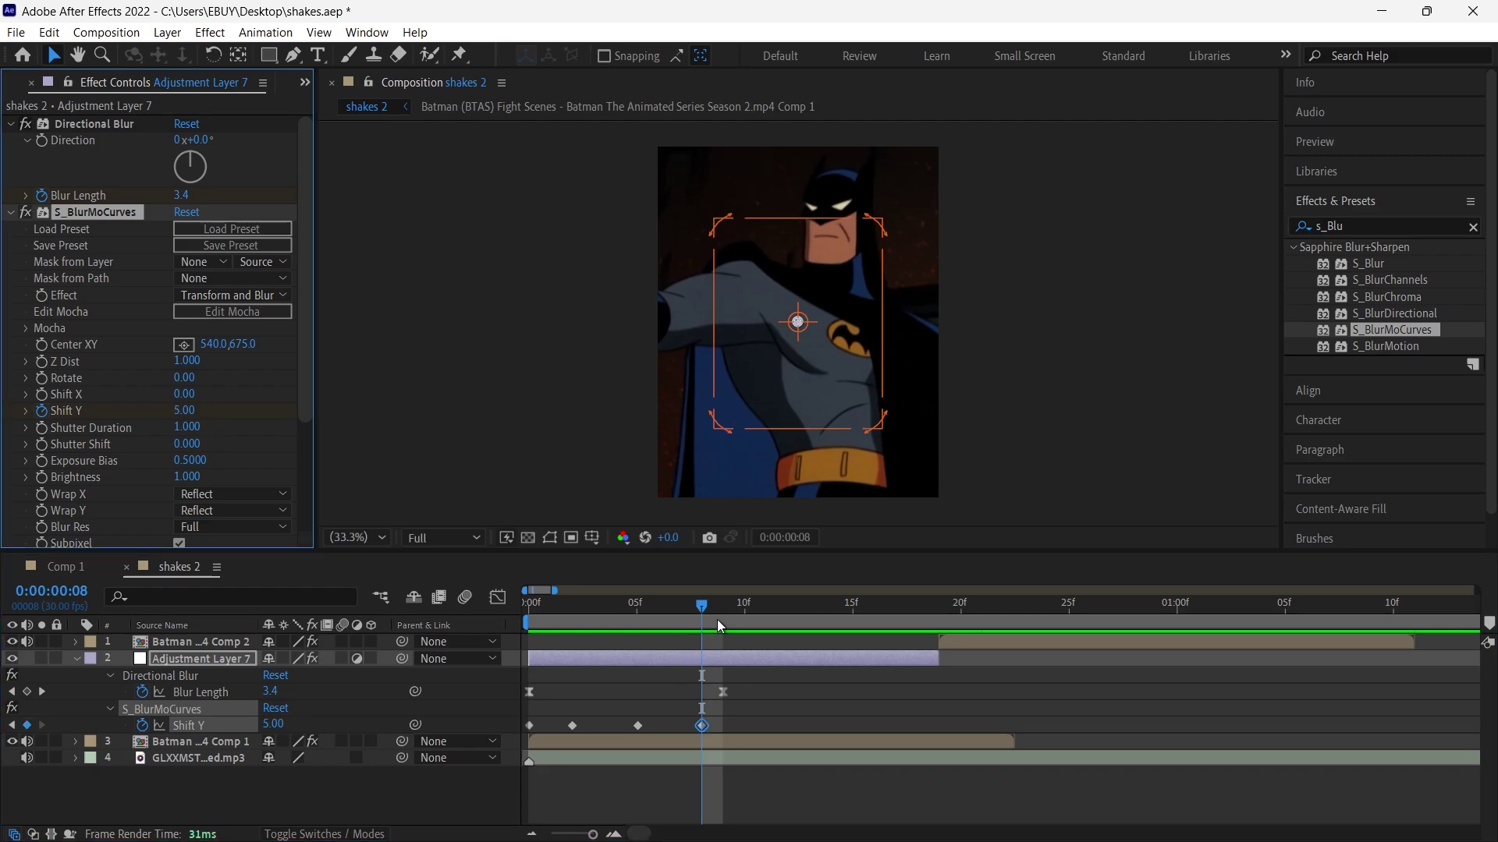
# Keyframe Shift Y at 0 on frame 19 and apply Easy Ease to all the Shift Y keyframes
pyautogui.moveTo(717, 618); pyautogui.dragTo(931, 651)
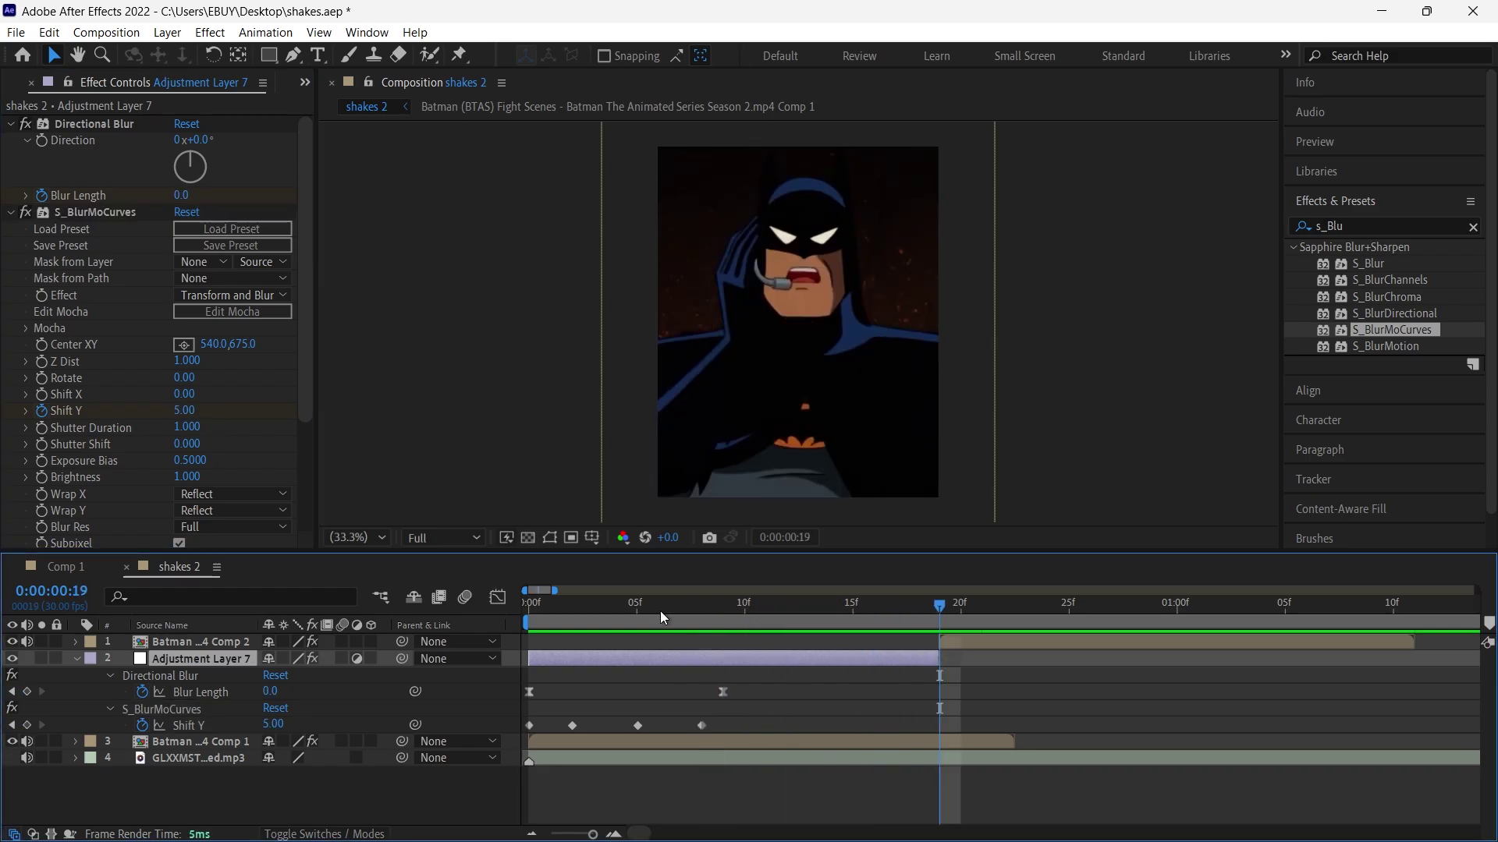
pyautogui.click(185, 412)
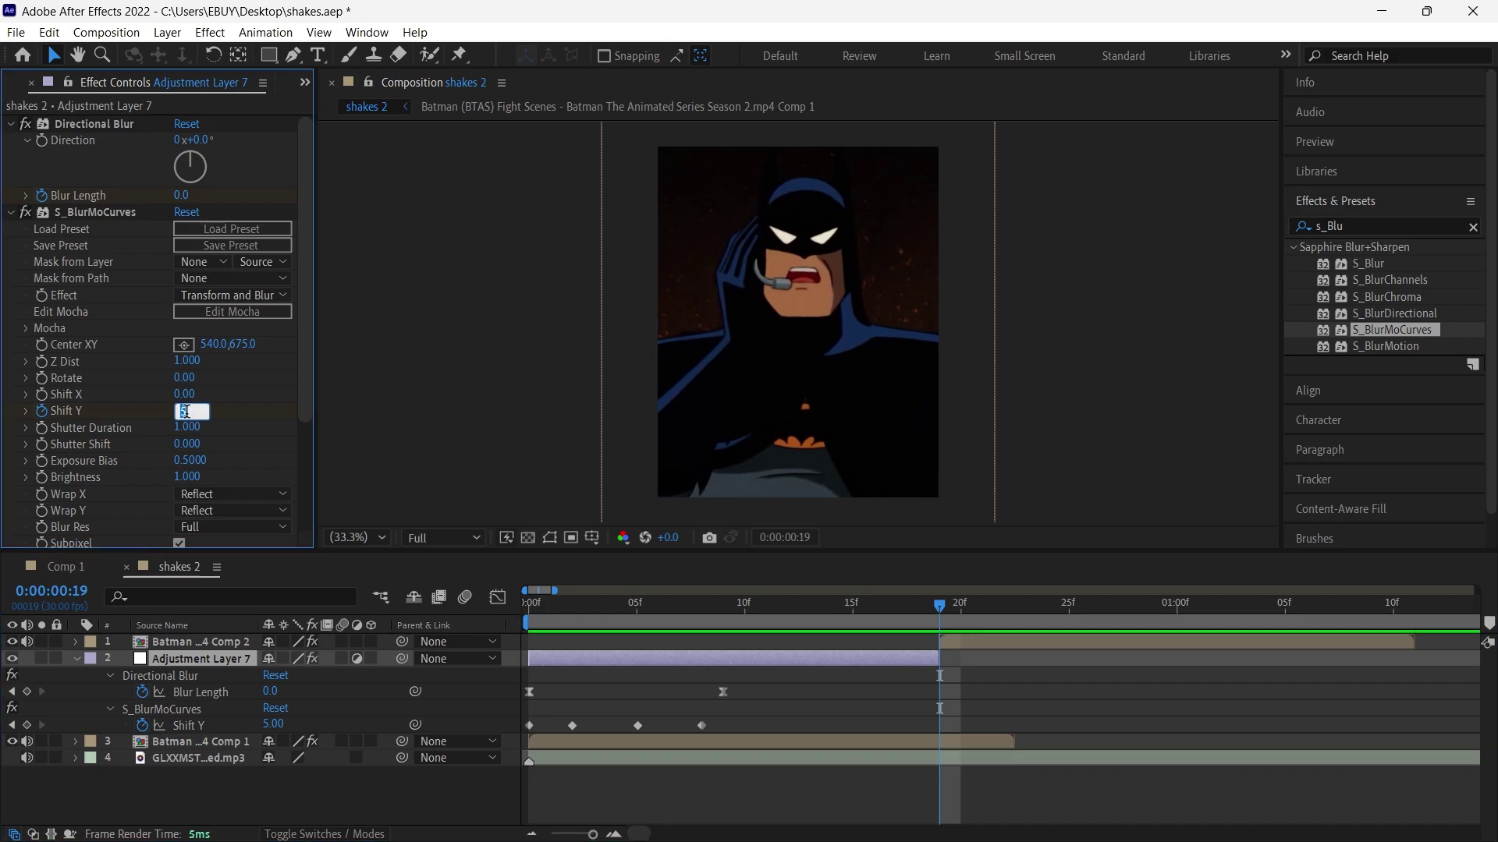
pyautogui.write('0')
pyautogui.press('Return')
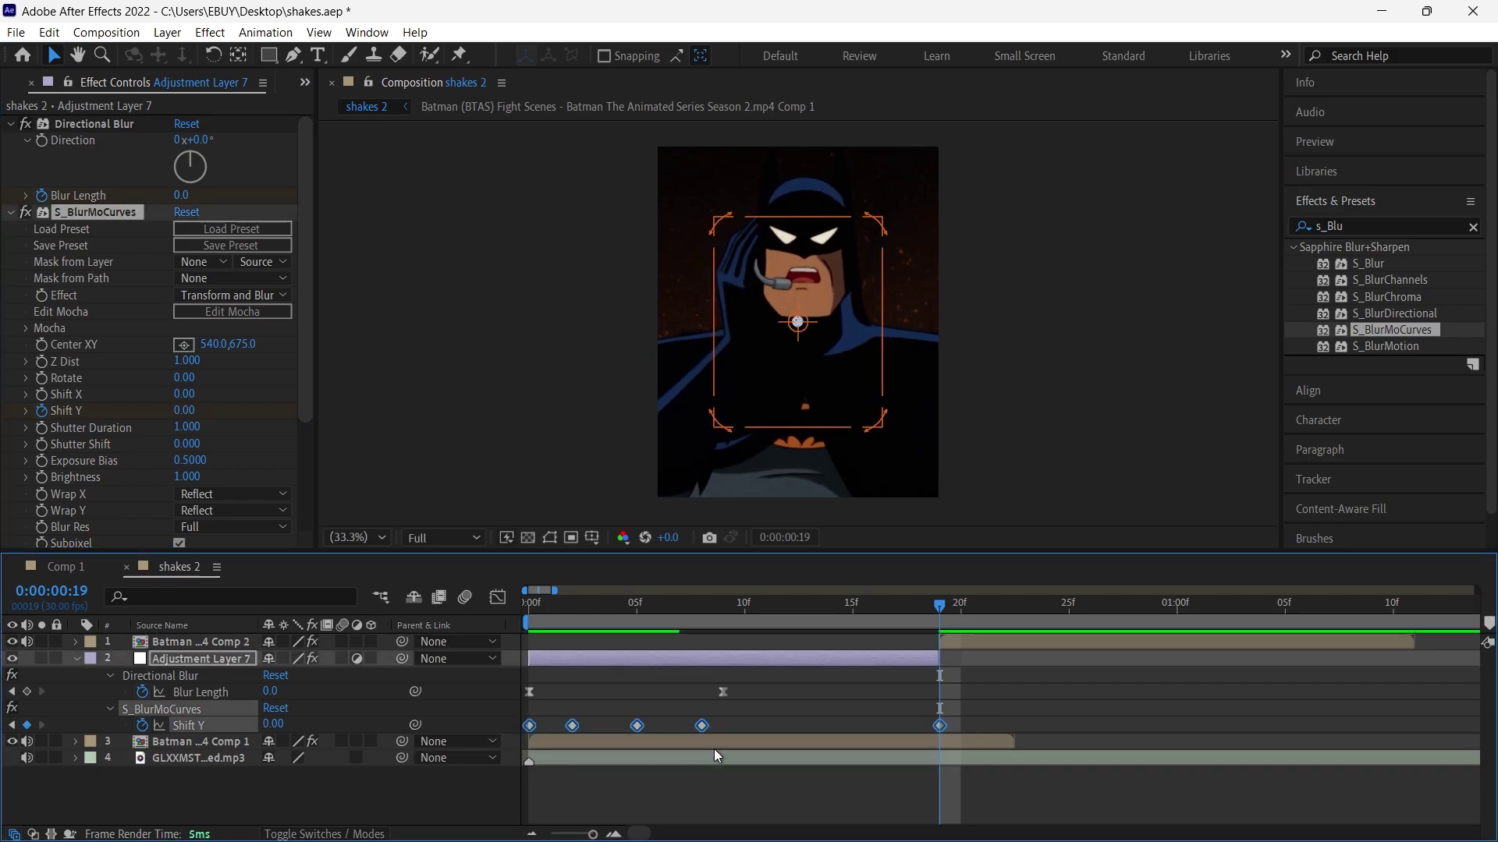
# Shape the Shift Y curve in the Graph Editor so it rises steeply from the first keyframe and flattens smoothly into the second
pyautogui.click(497, 598)
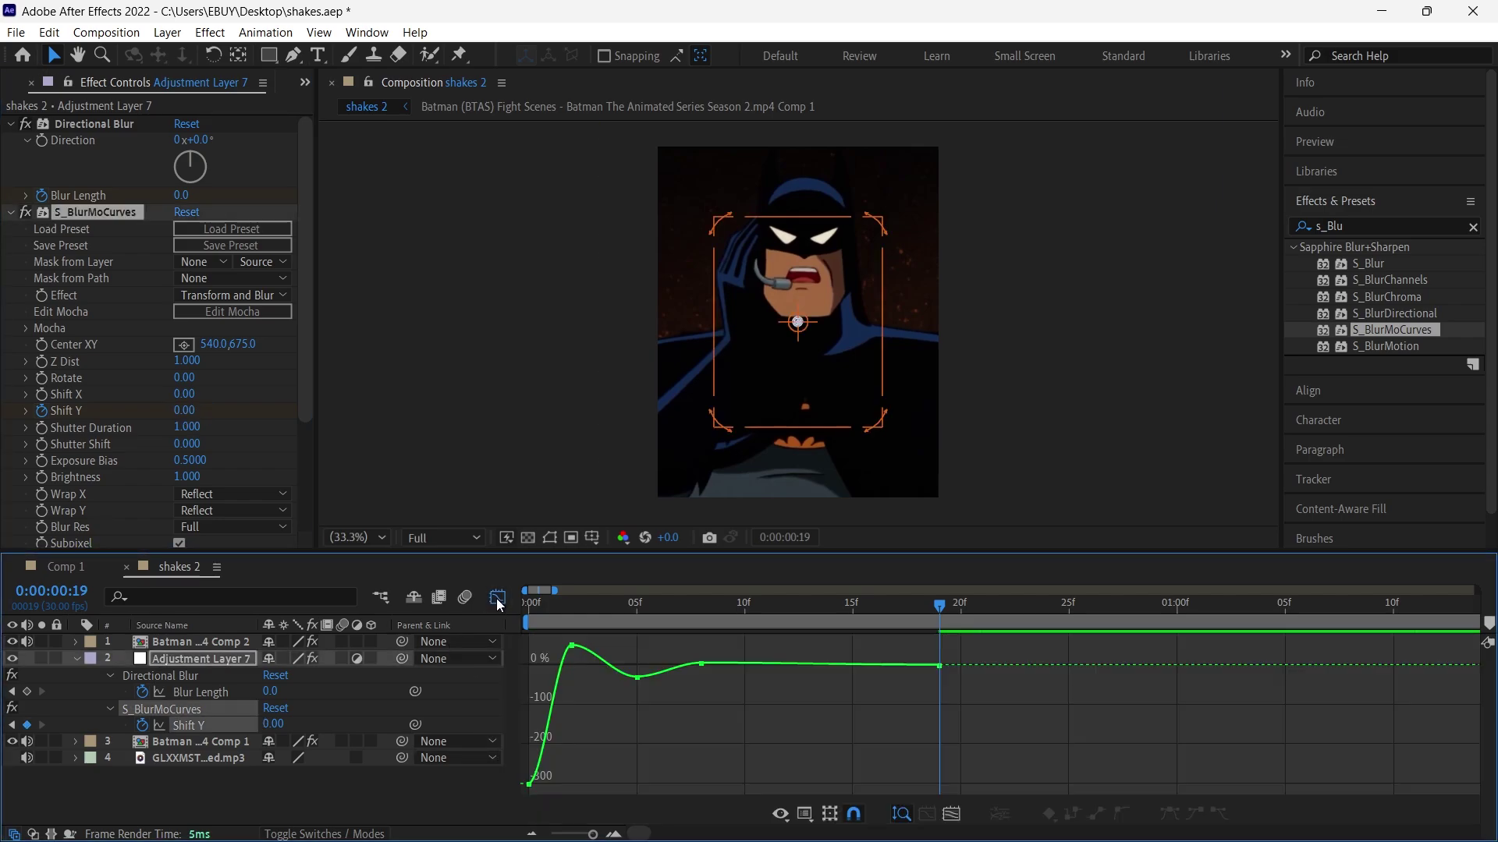
pyautogui.press('Home')
pyautogui.press('-')
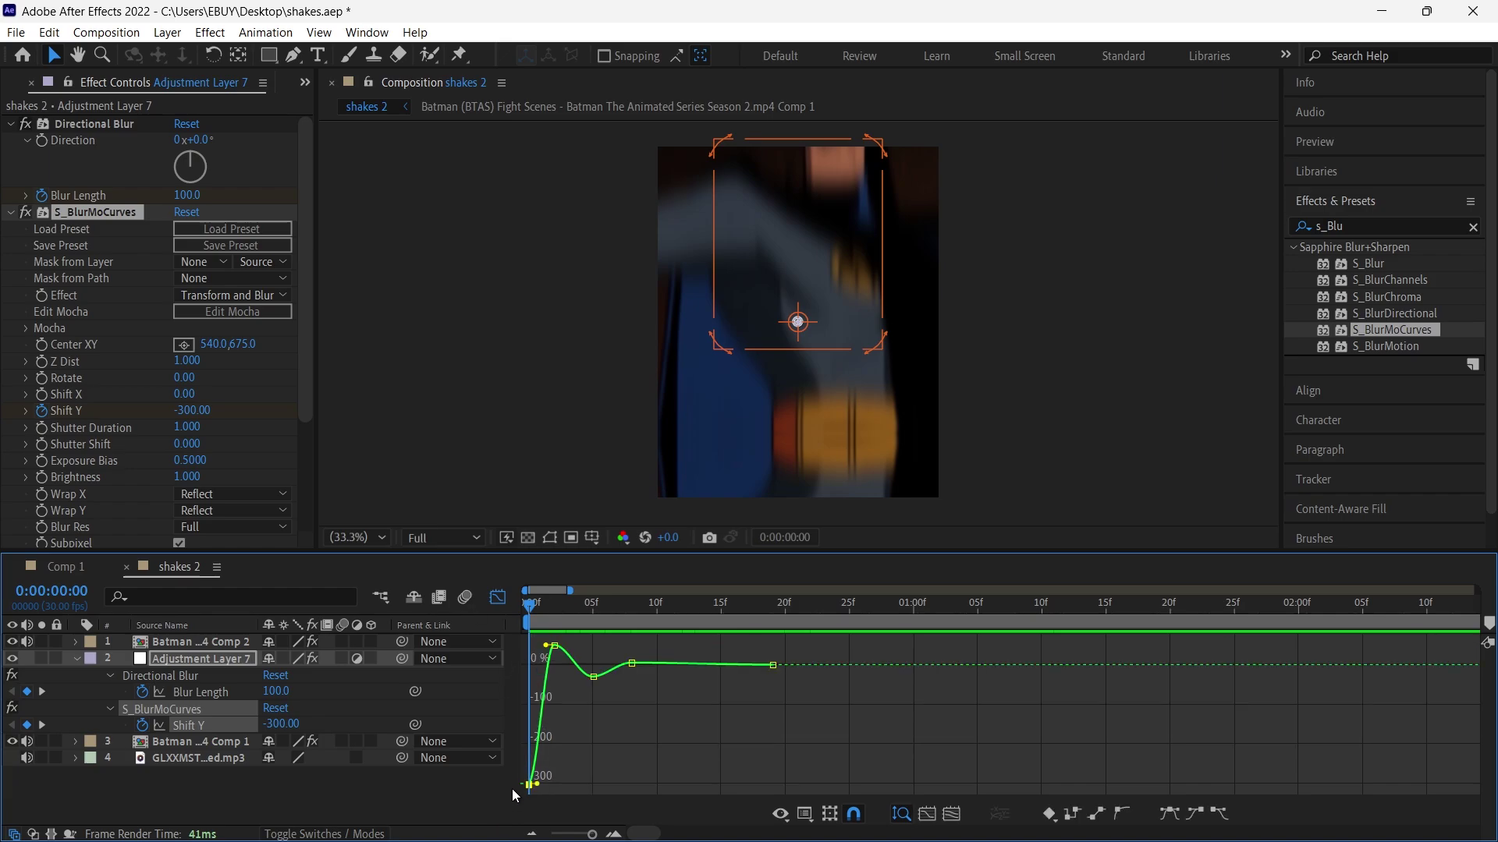
pyautogui.scroll(6, 551, 769)
pyautogui.moveTo(703, 745); pyautogui.dragTo(543, 699)
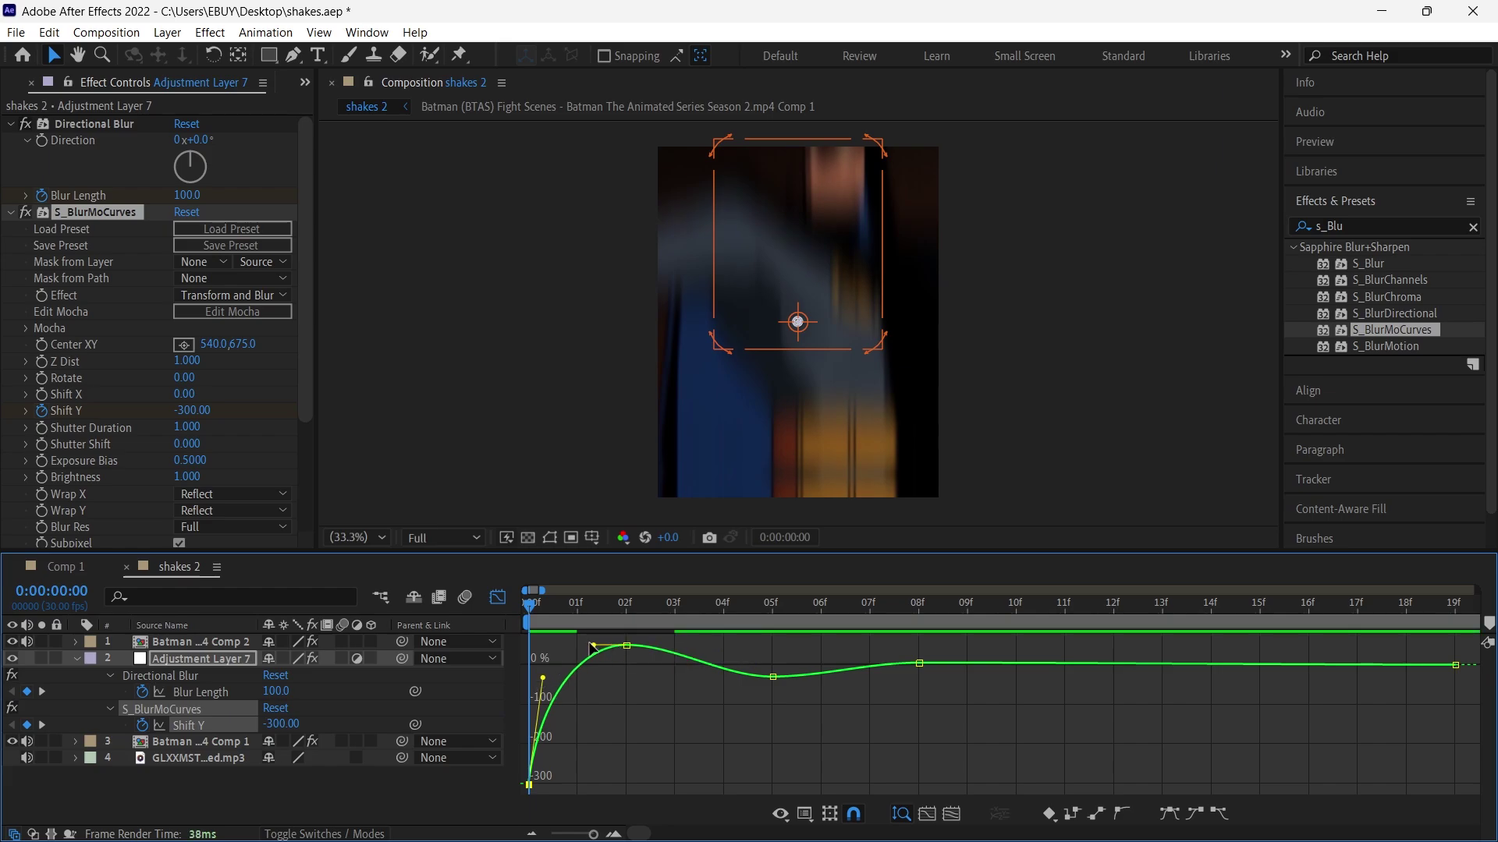
pyautogui.moveTo(594, 646); pyautogui.dragTo(571, 646)
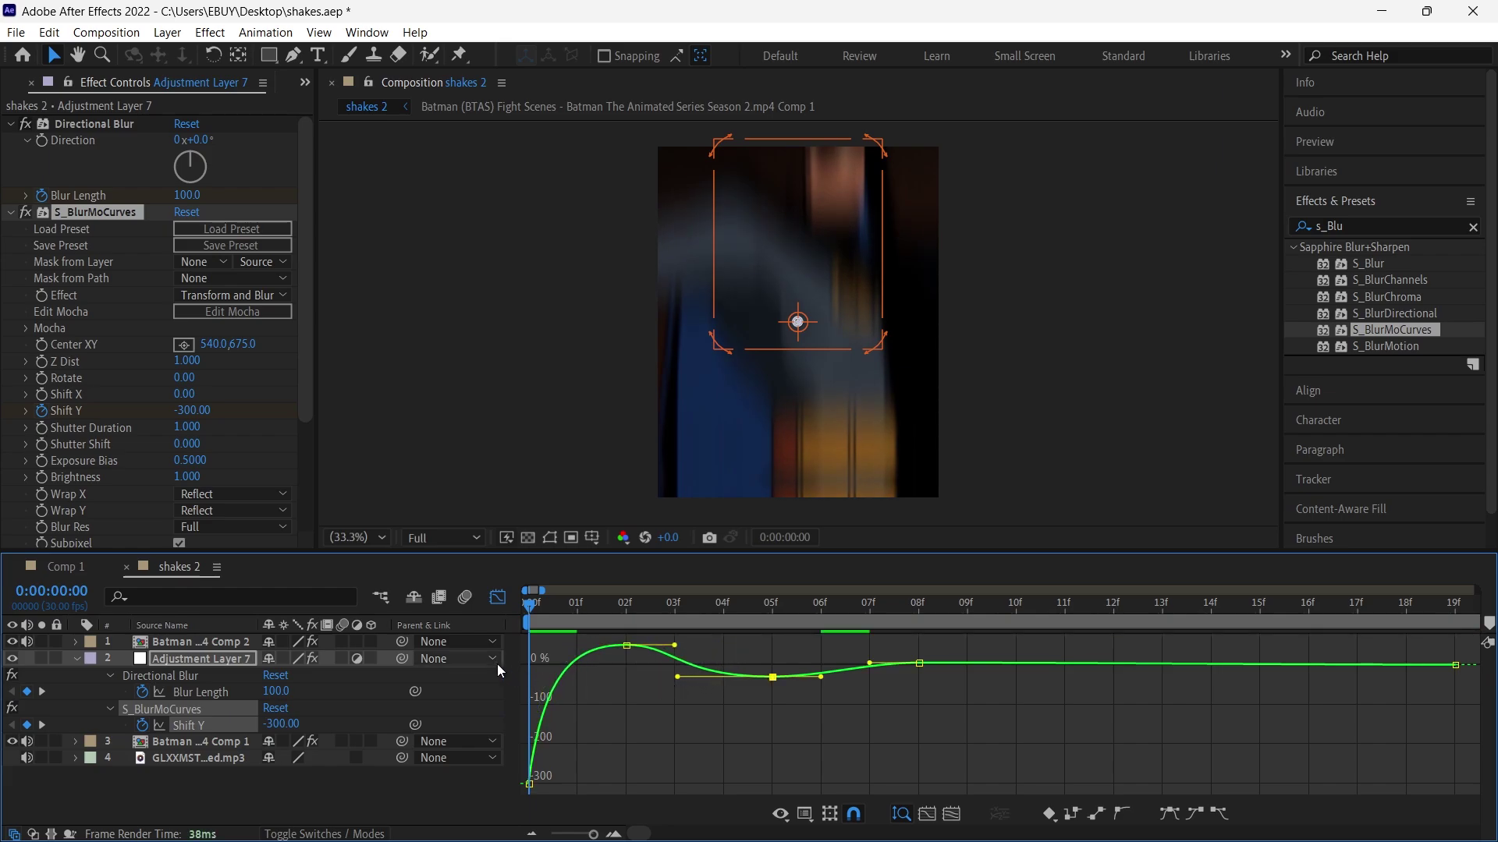
pyautogui.click(499, 595)
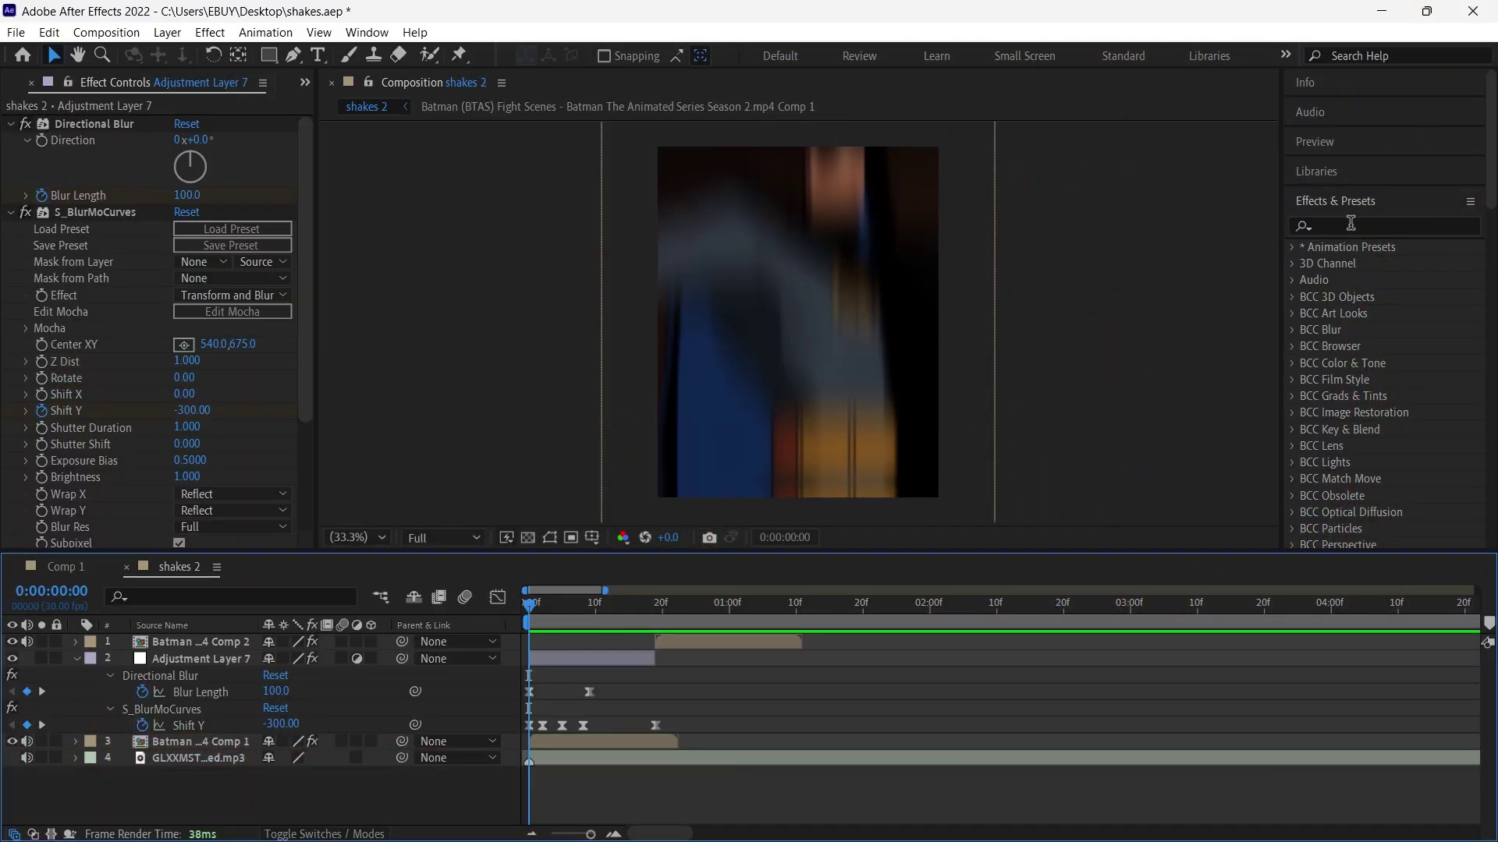
# Apply Brightness & Contrast to the adjustment layer and keyframe its Brightness at 100 on frame 0
pyautogui.click(1350, 224)
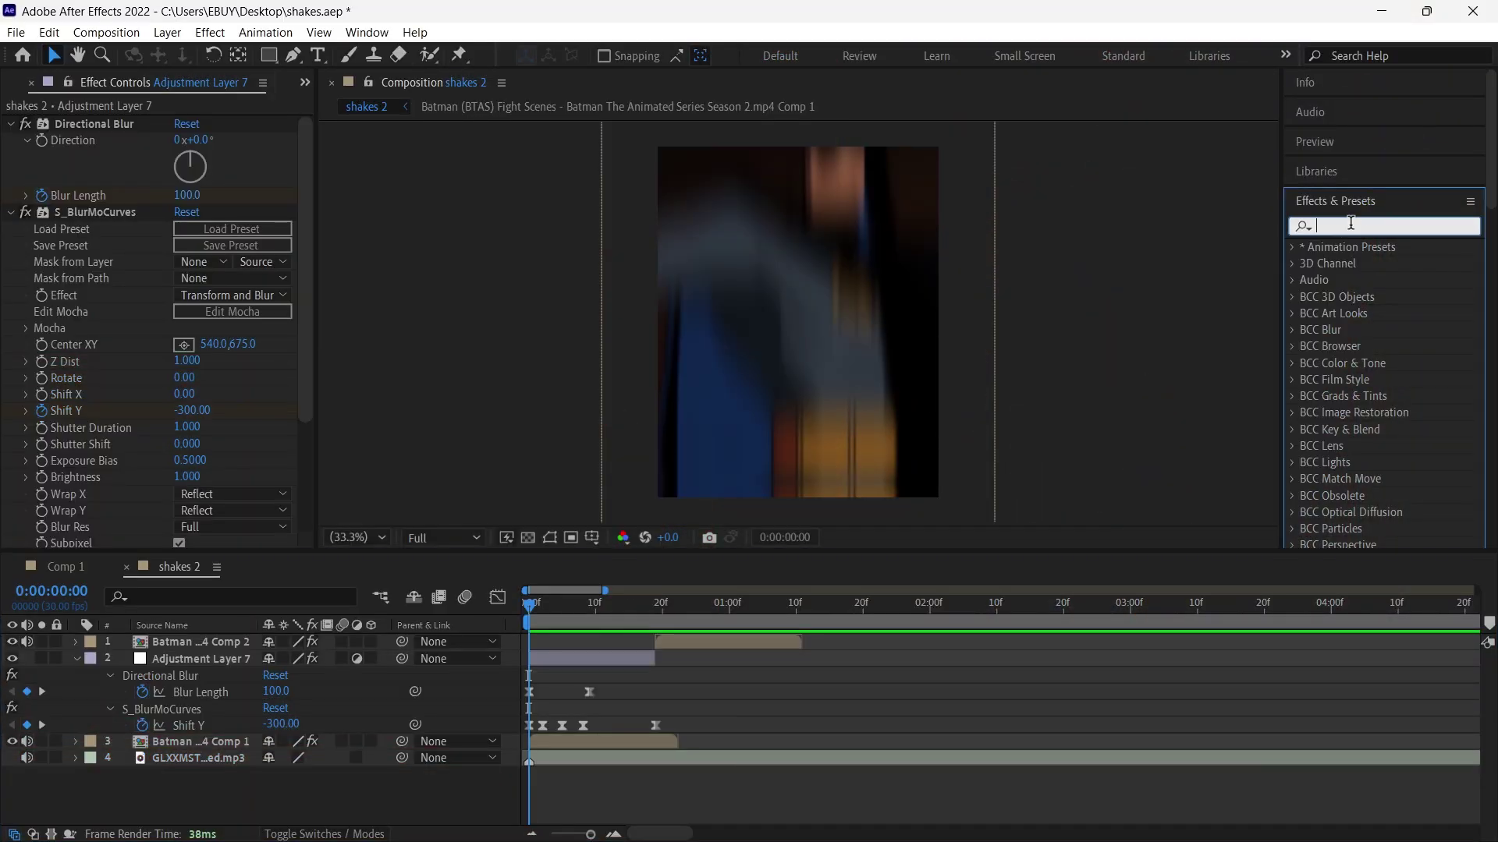
pyautogui.write('brighe')
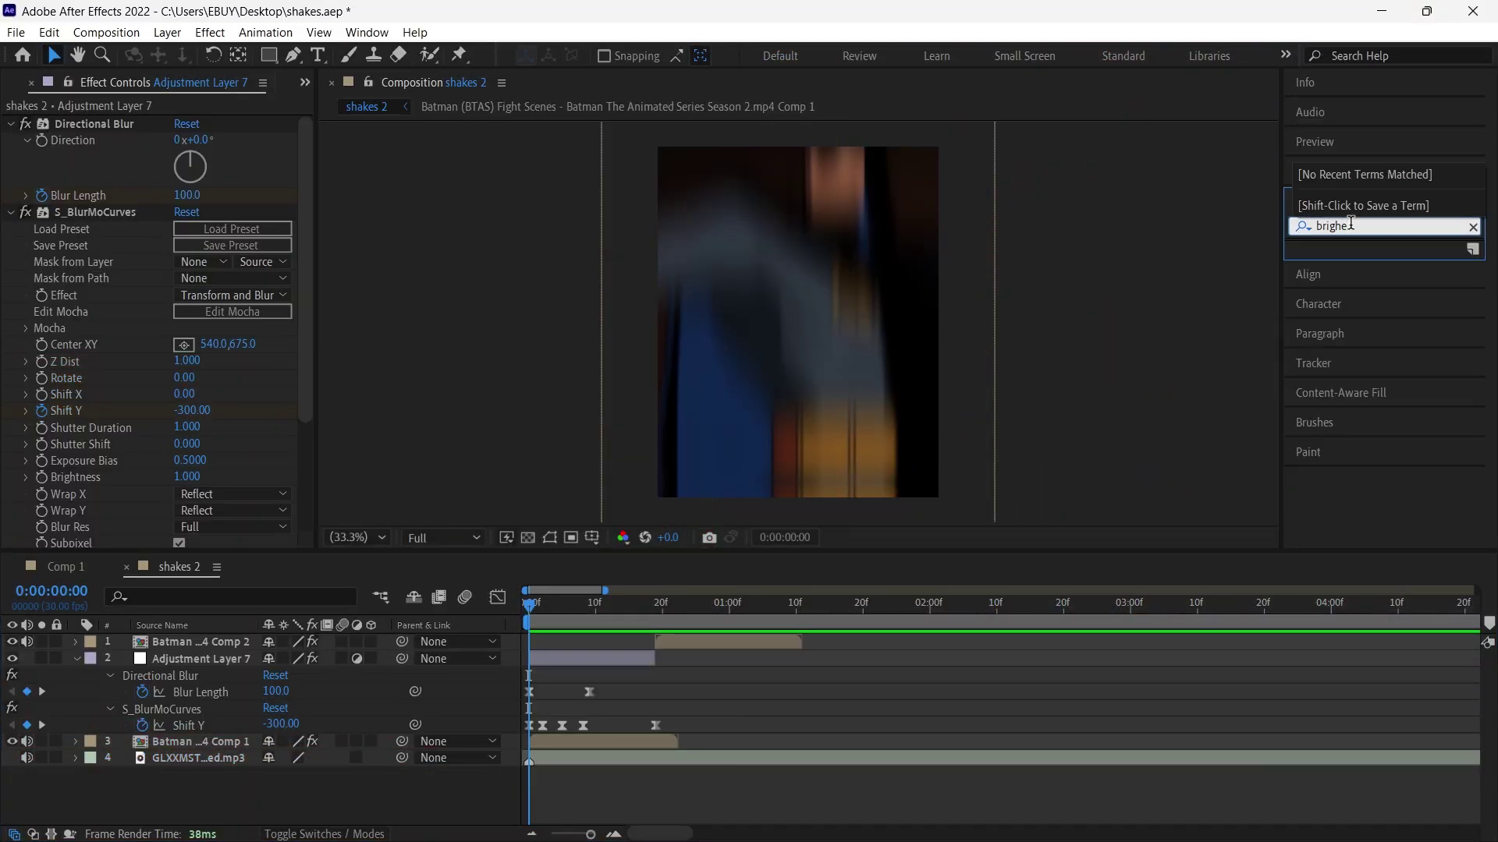
pyautogui.press('BackSpace')
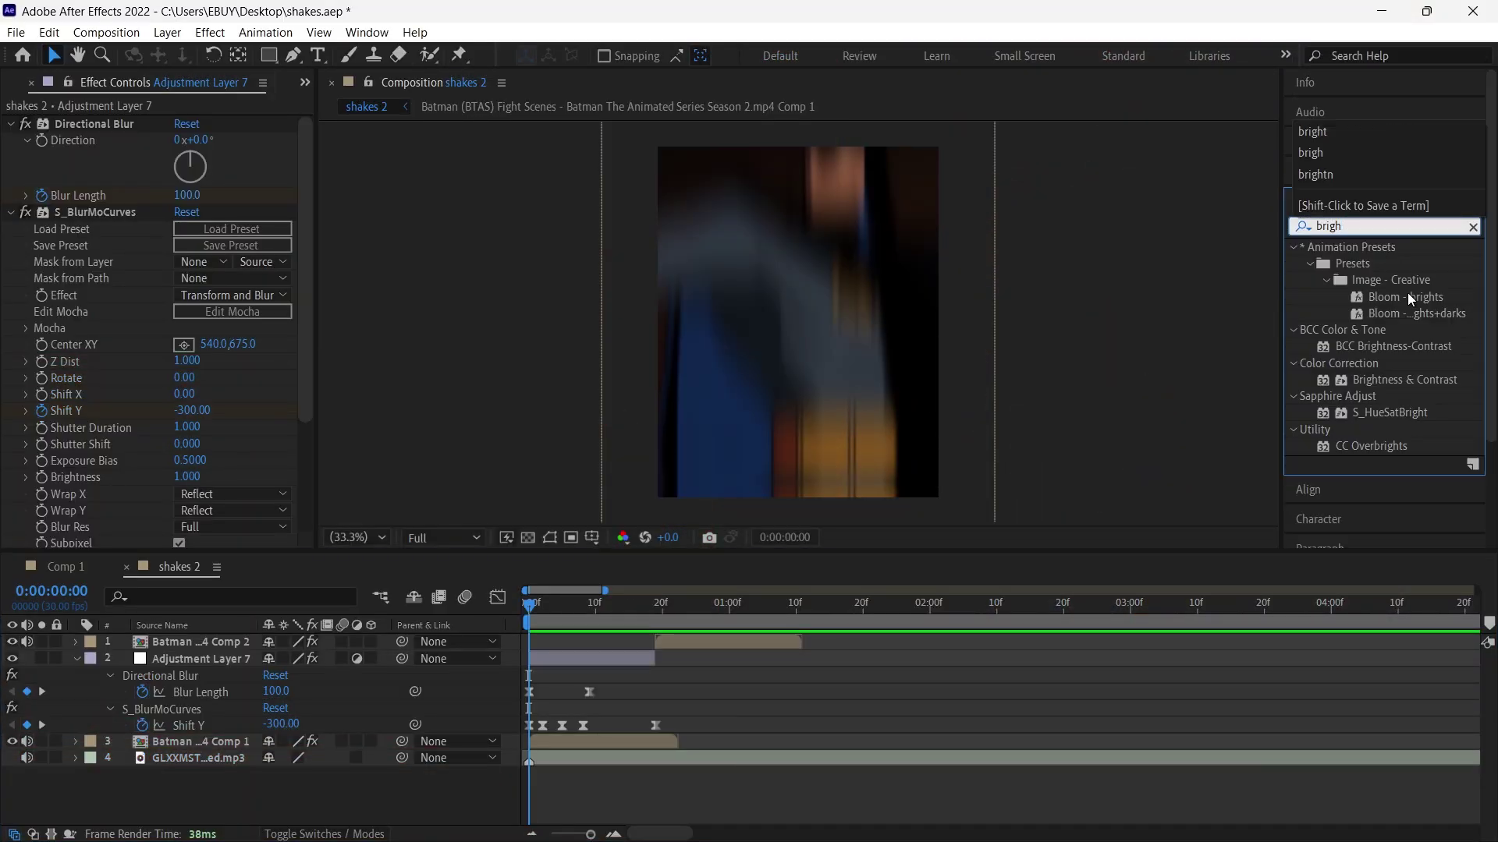
pyautogui.moveTo(1404, 380); pyautogui.dragTo(125, 529)
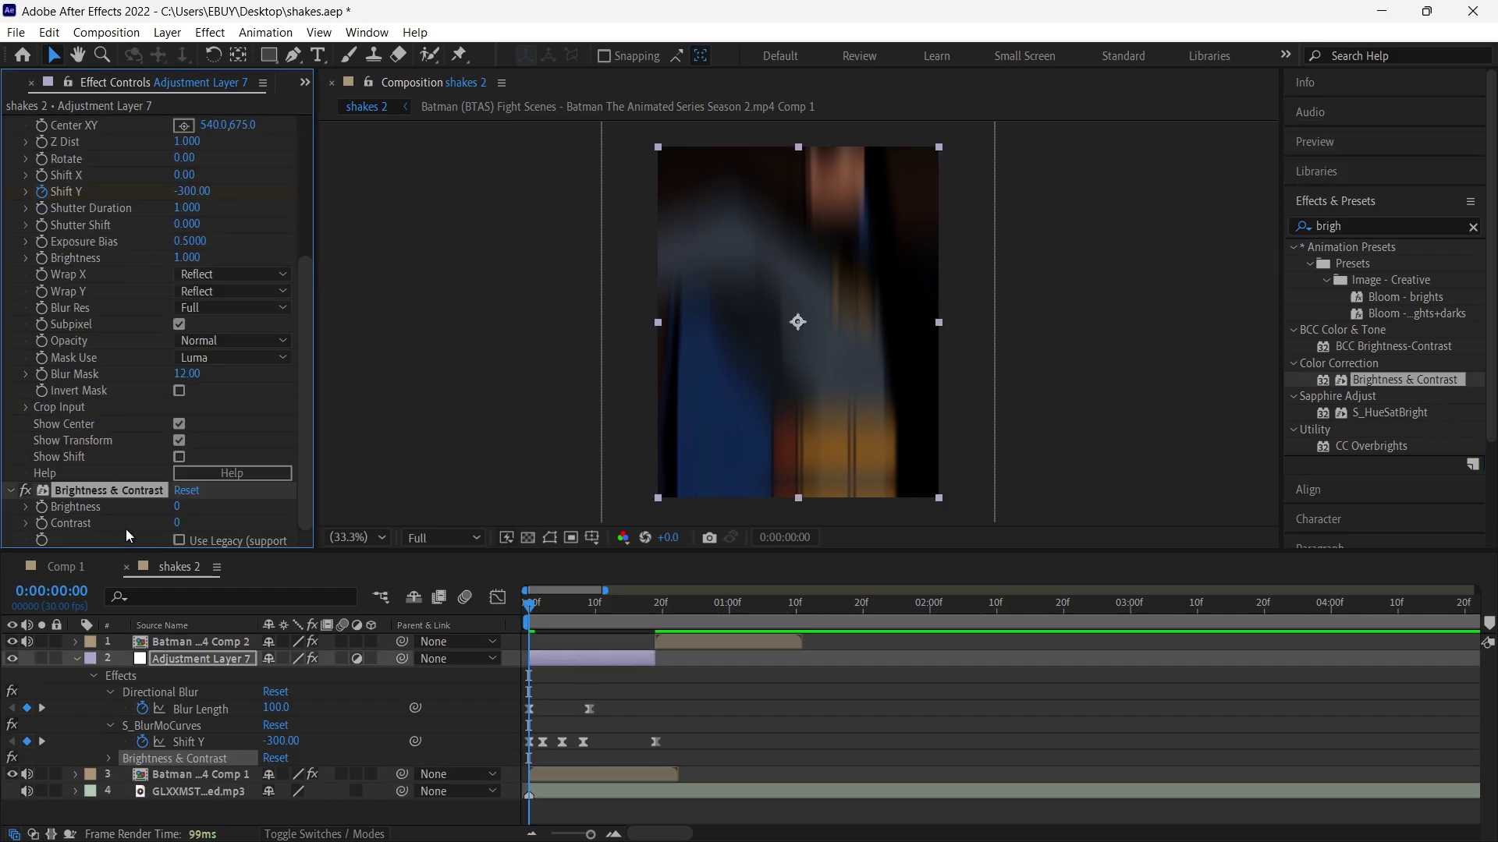
pyautogui.click(177, 507)
pyautogui.write('100')
pyautogui.press('Return')
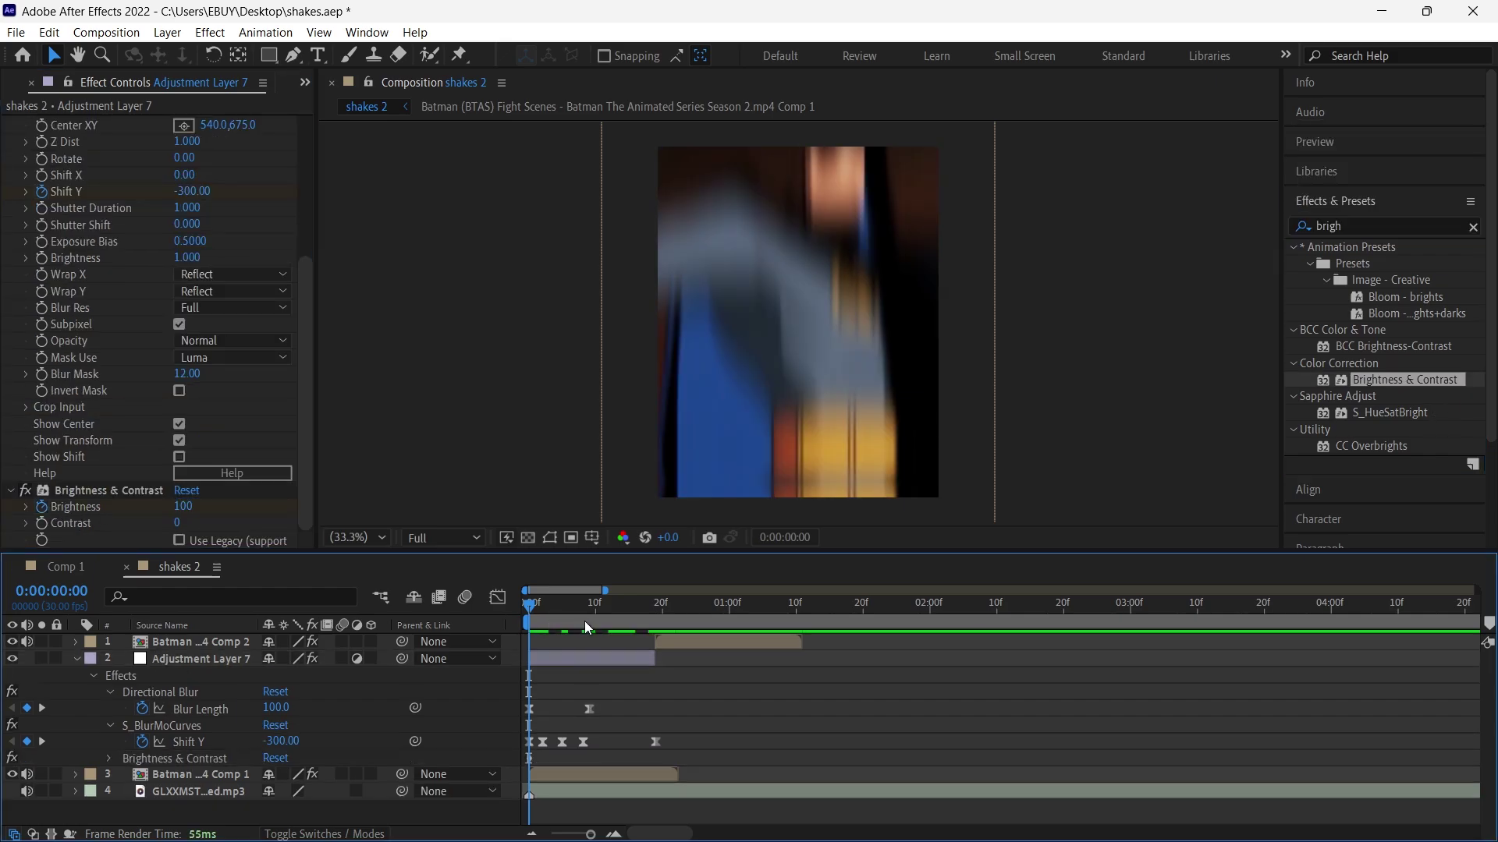
# Keyframe the Brightness & Contrast effect's Brightness at 0 on frame 19, at the end of the adjustment layer
pyautogui.moveTo(587, 626); pyautogui.dragTo(656, 624)
pyautogui.click(184, 507)
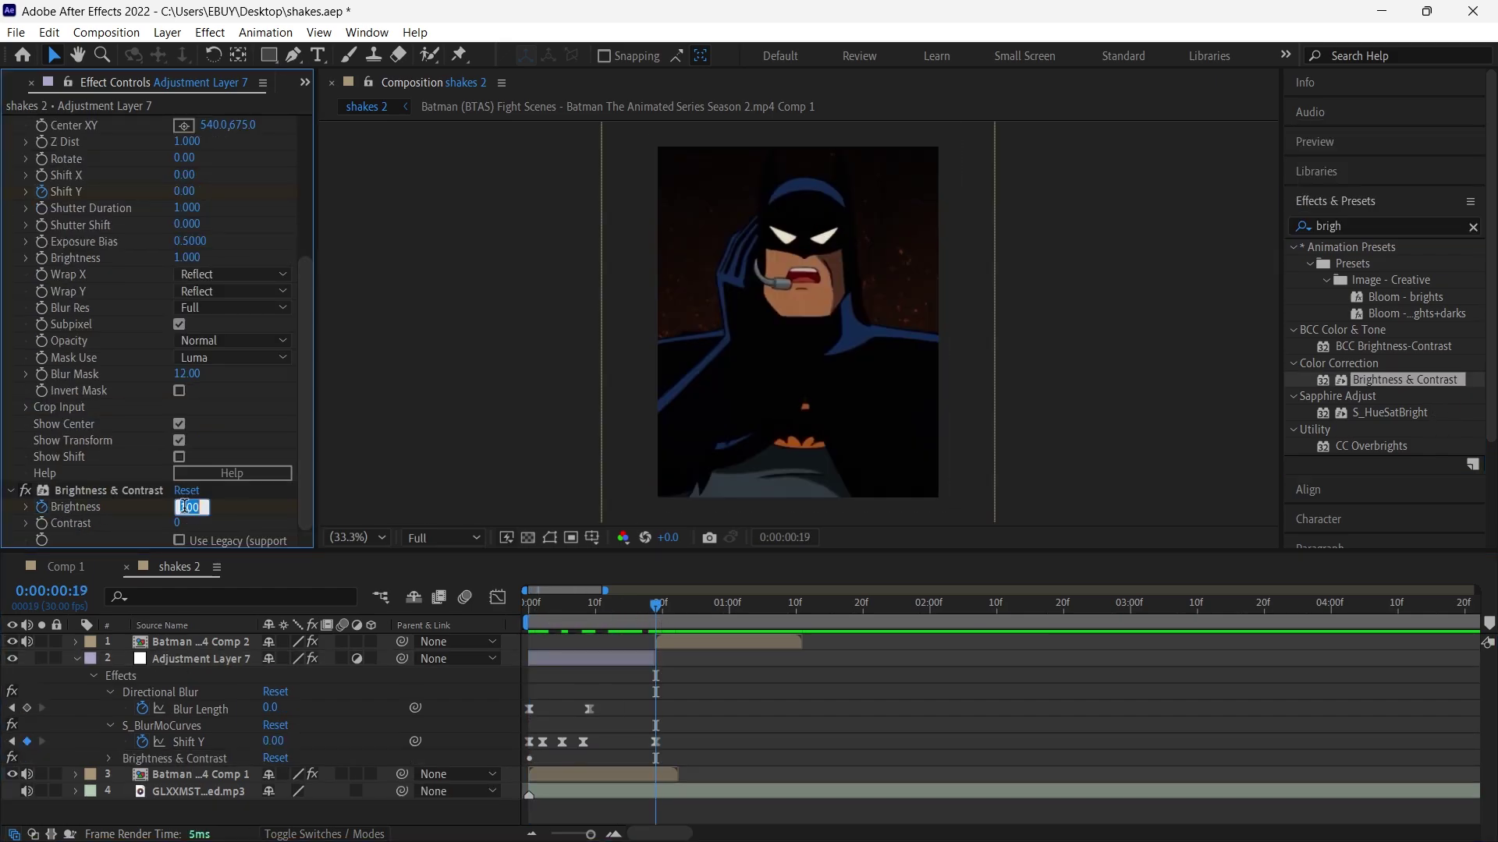
pyautogui.write('0')
pyautogui.press('Return')
# Apply Easy Ease to both Brightness keyframes and shape their value curve to fall steeply at first and flatten smoothly toward frame 19
pyautogui.keyDown('shift'); pyautogui.click(529, 784); pyautogui.keyUp('shift')
pyautogui.press('F9')
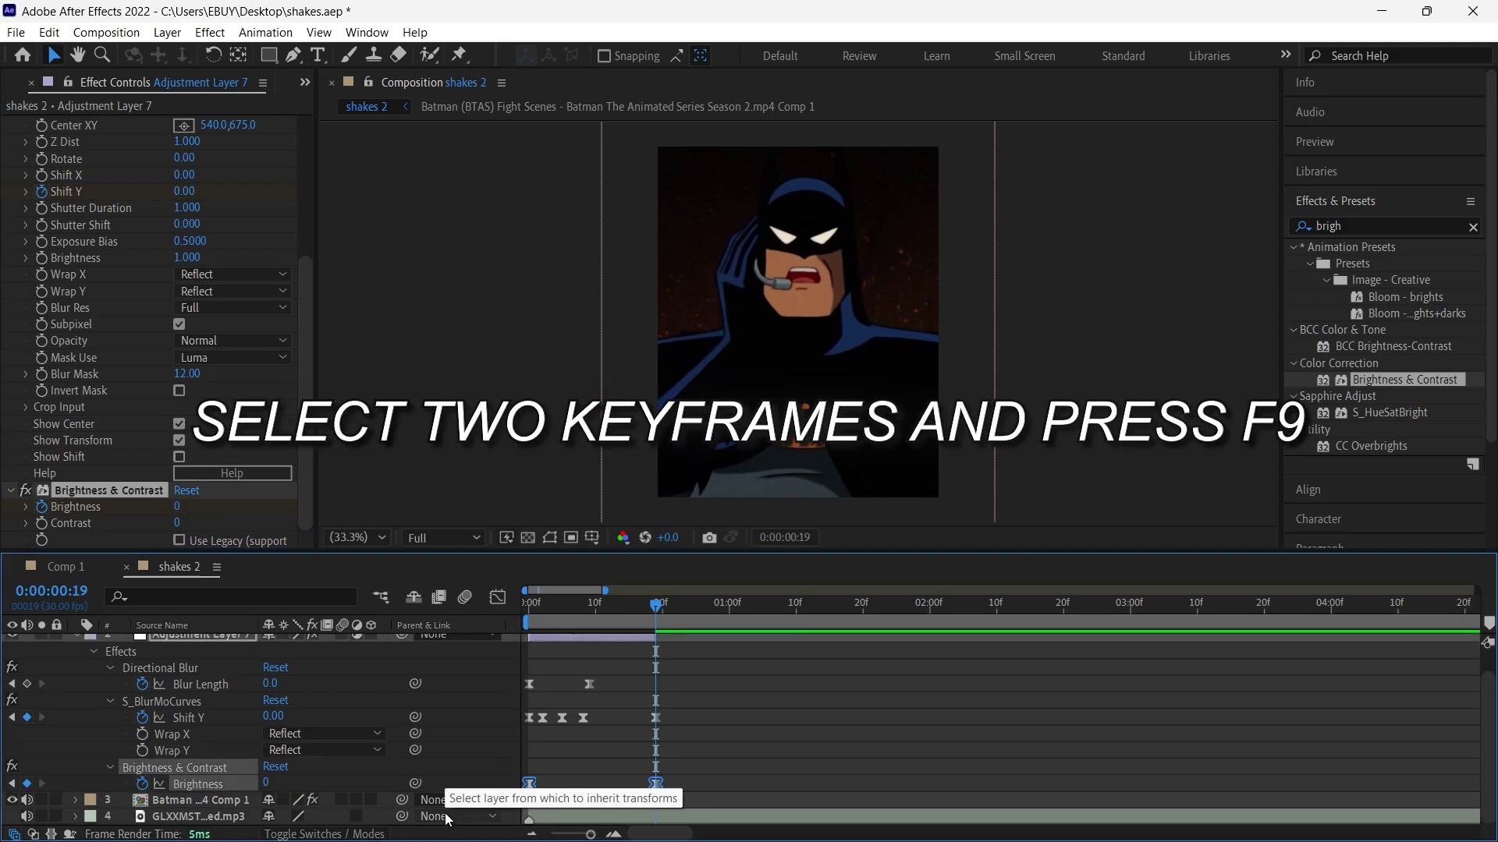
pyautogui.click(500, 596)
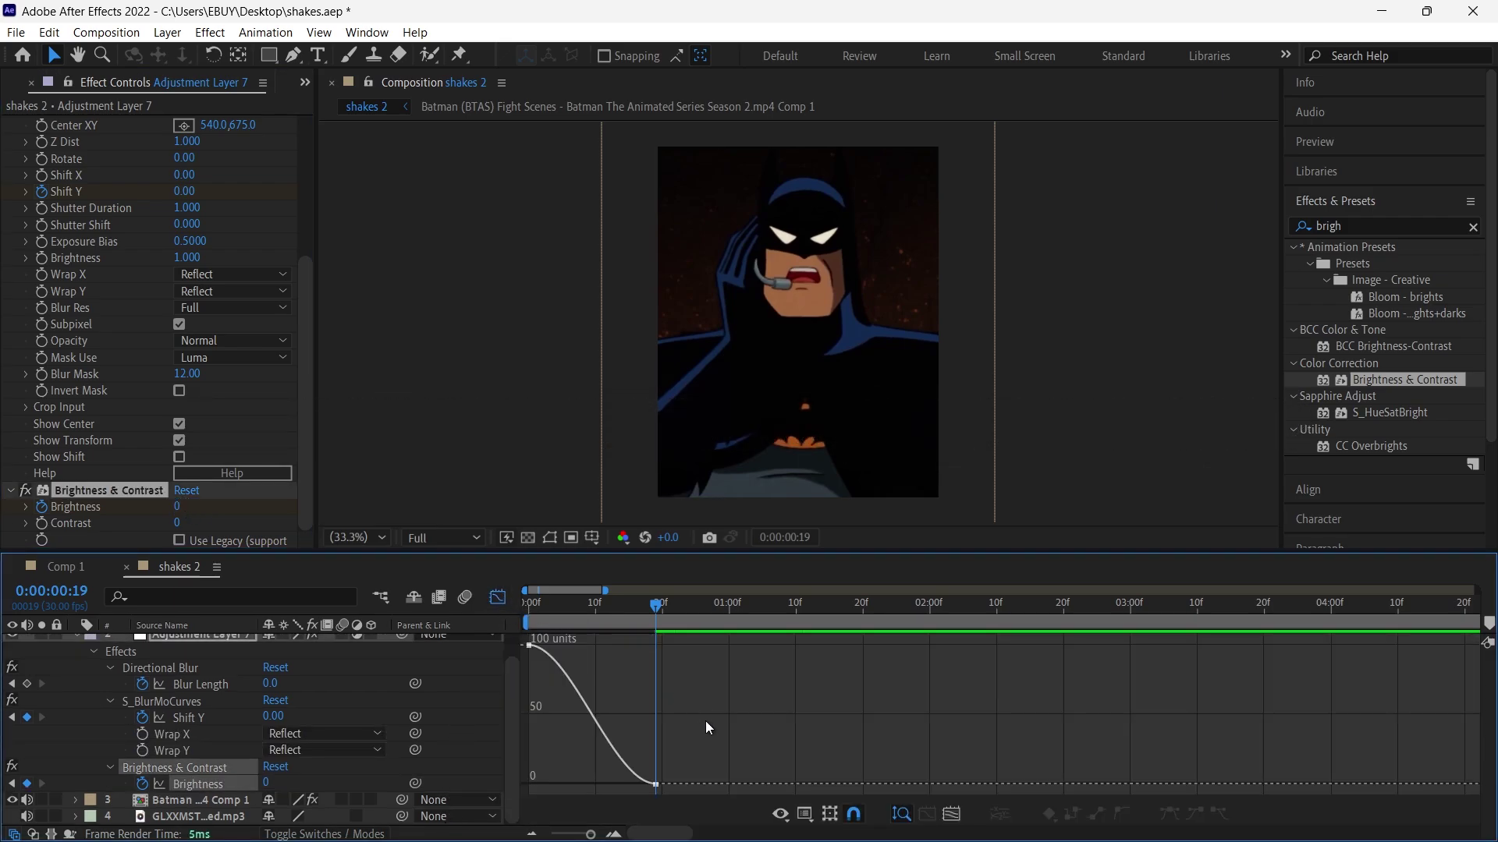
pyautogui.moveTo(718, 652); pyautogui.dragTo(518, 792)
pyautogui.press('=')
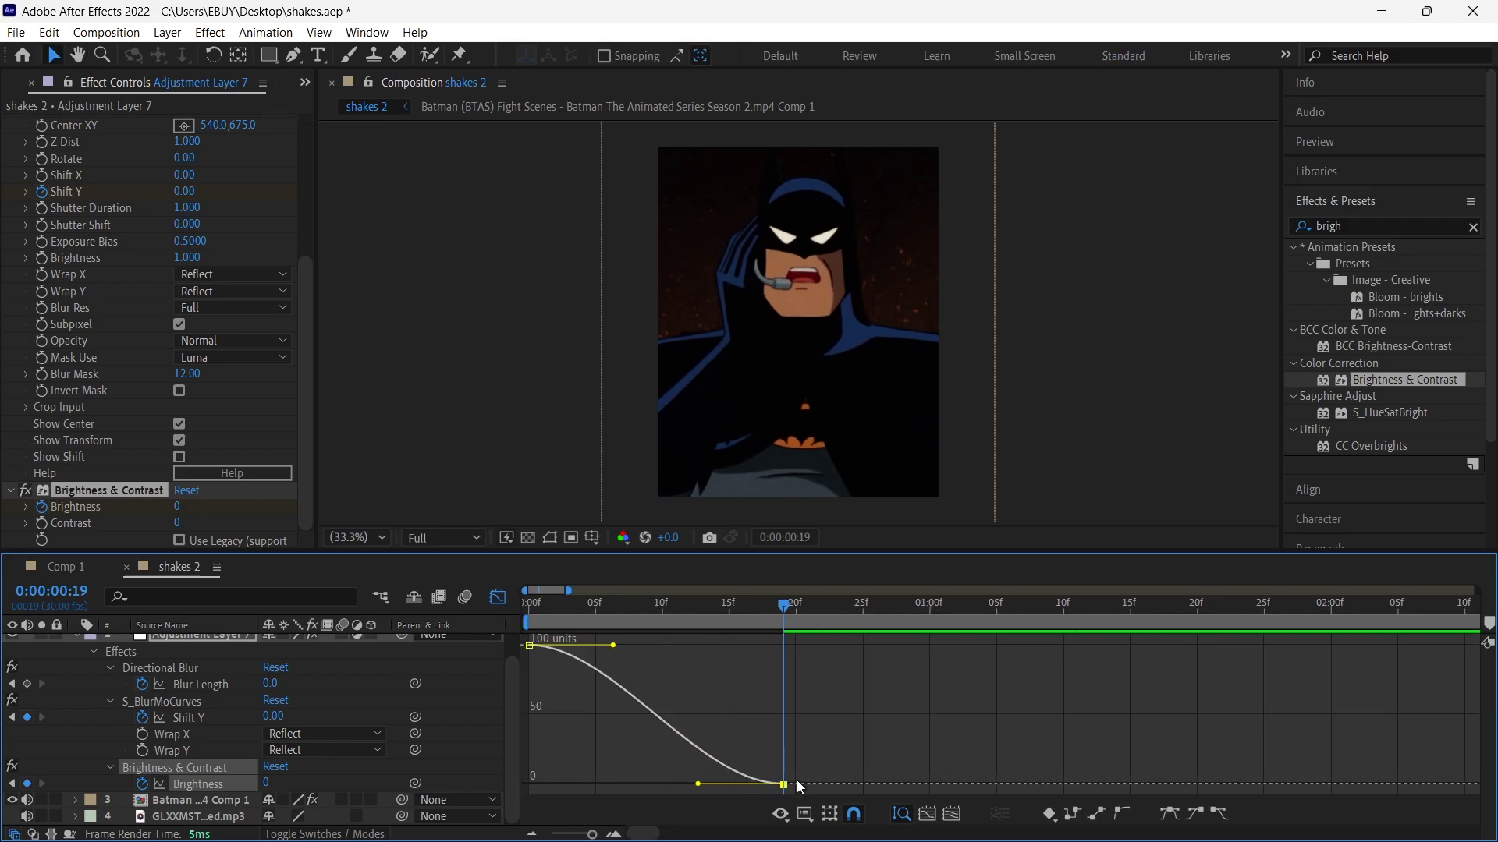
pyautogui.moveTo(697, 784); pyautogui.dragTo(580, 793)
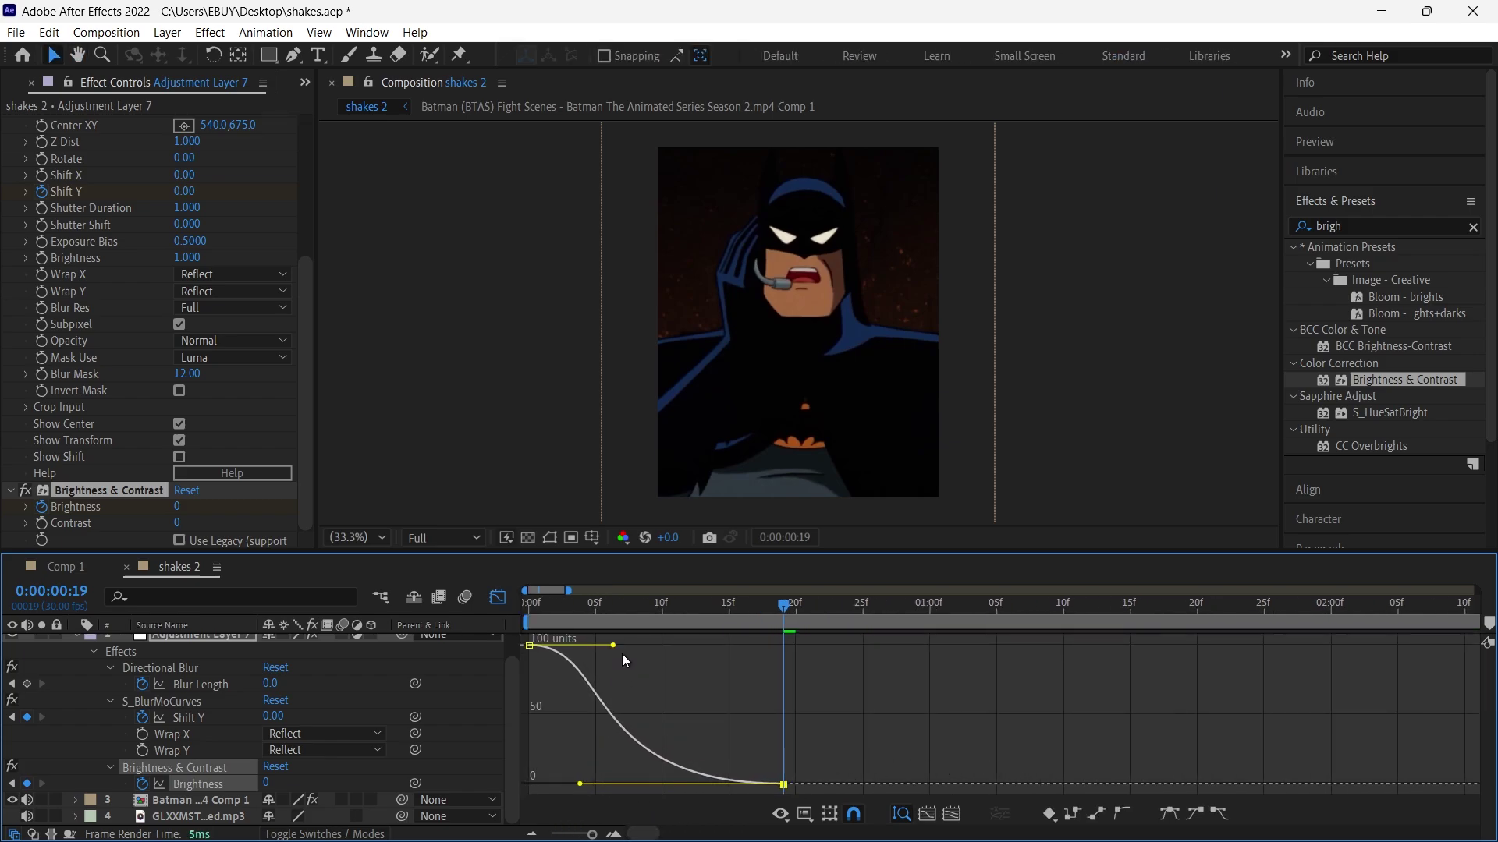
pyautogui.moveTo(613, 645); pyautogui.dragTo(451, 765)
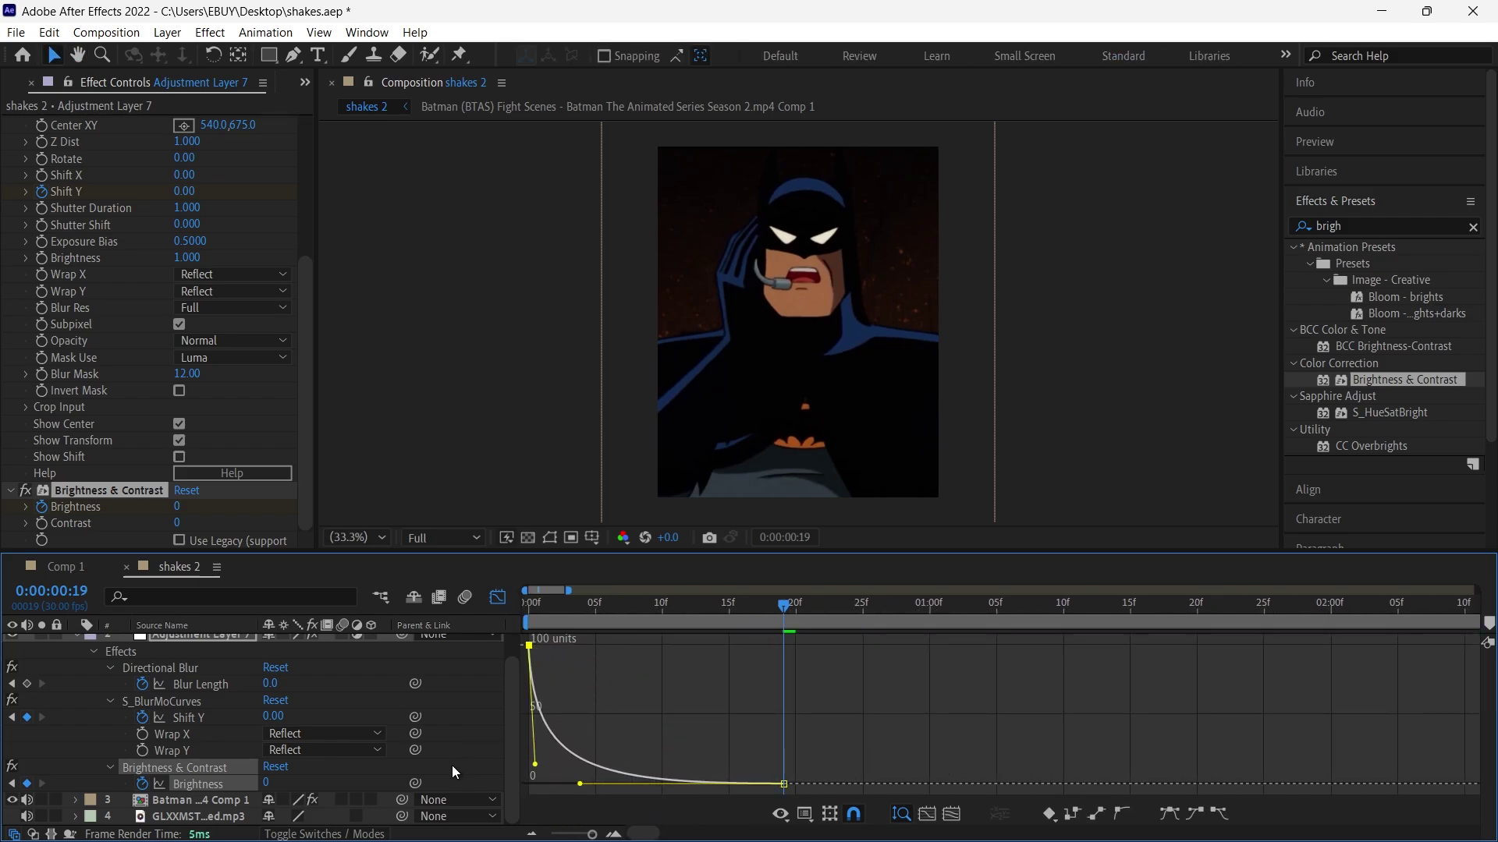
pyautogui.hotkey('shift', 'F3')
pyautogui.press('-')
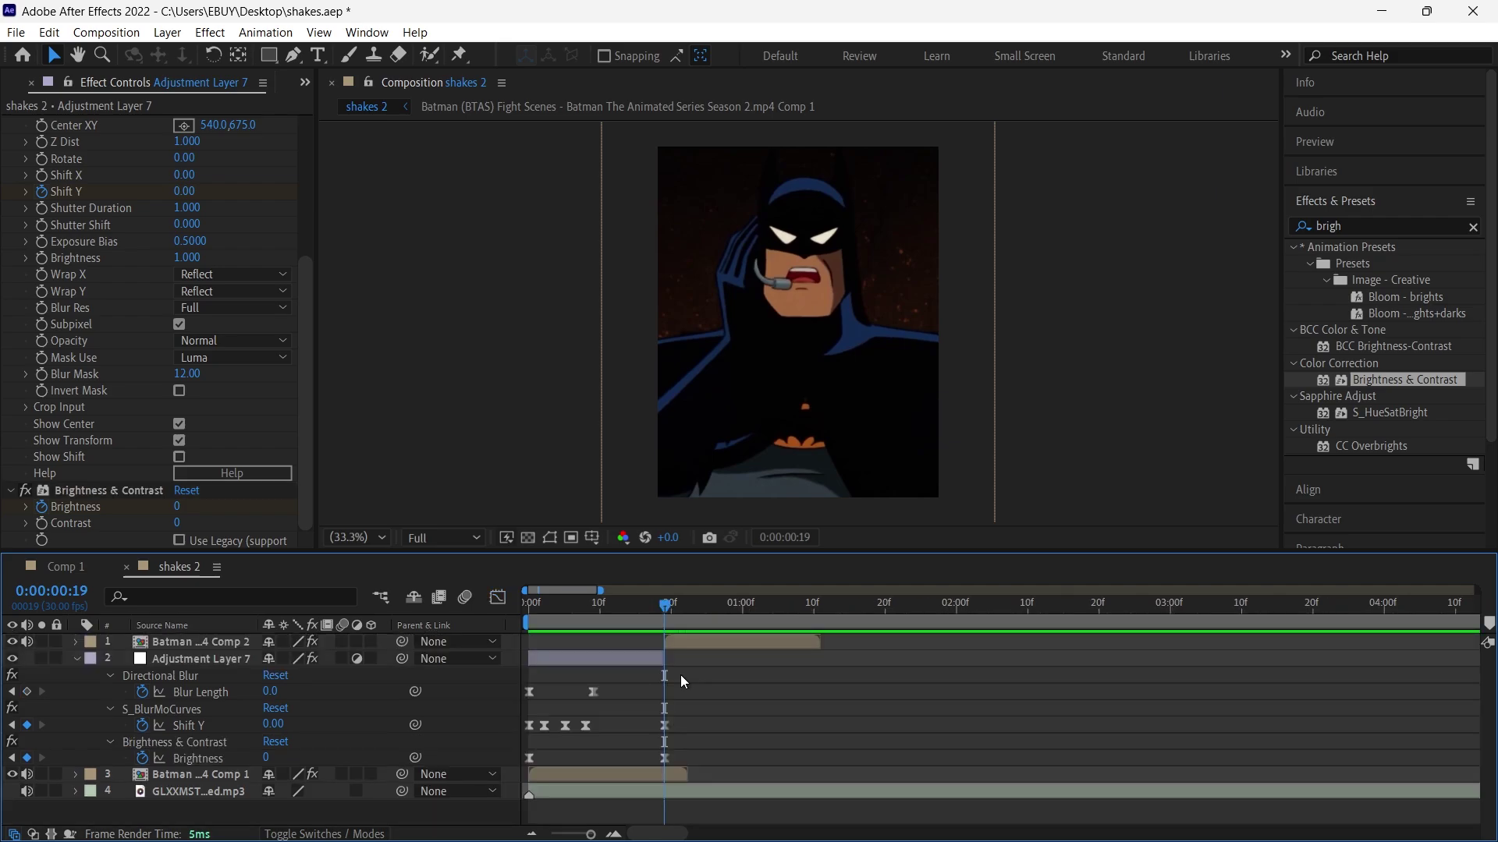
pyautogui.press('u')
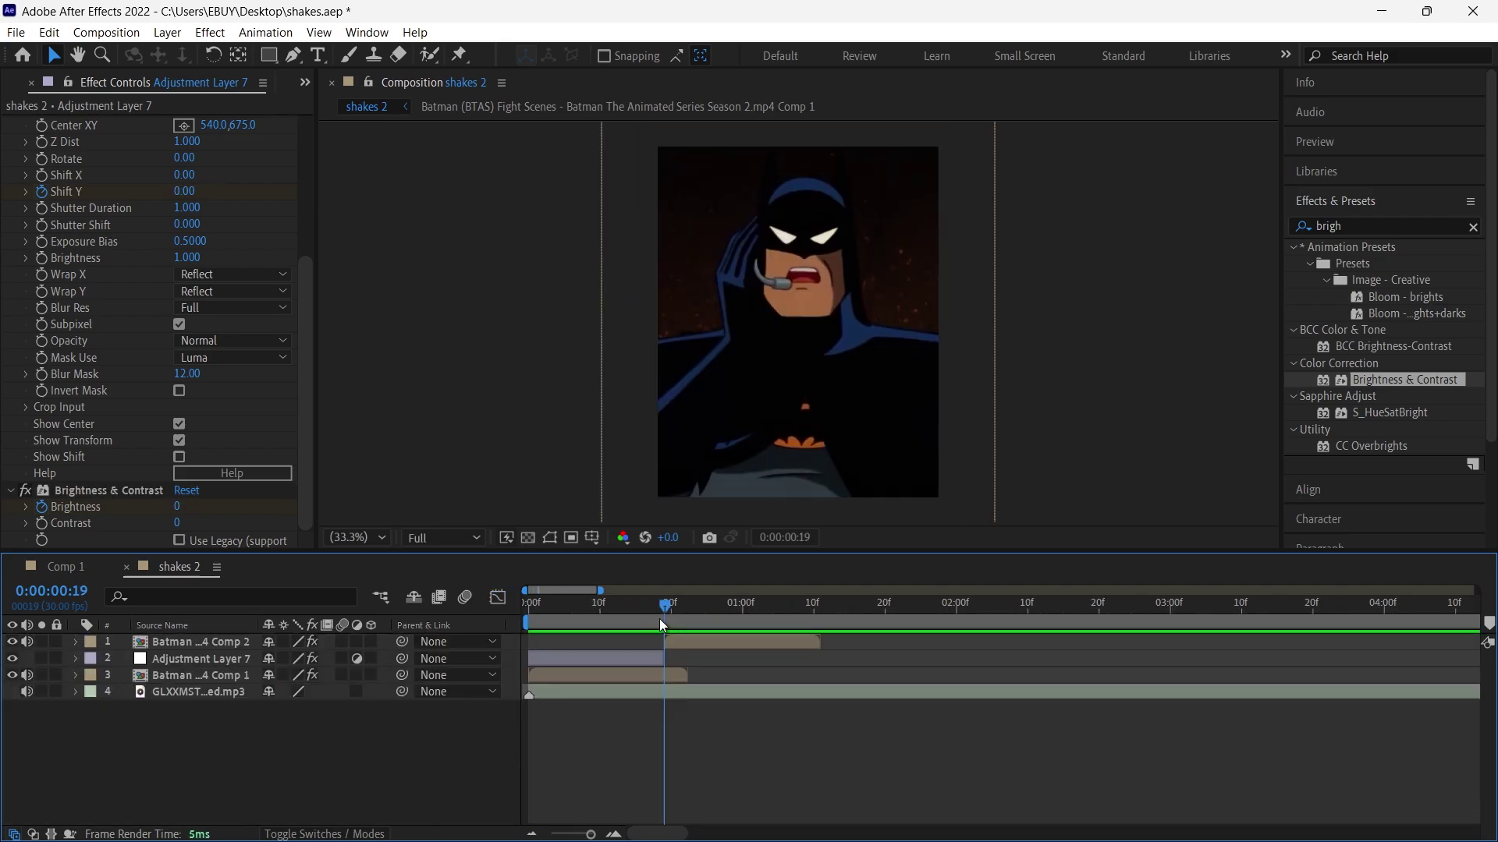
# Add a new adjustment layer above the second Batman clip, trimmed to start on frame 19 and span that clip
pyautogui.click(691, 649)
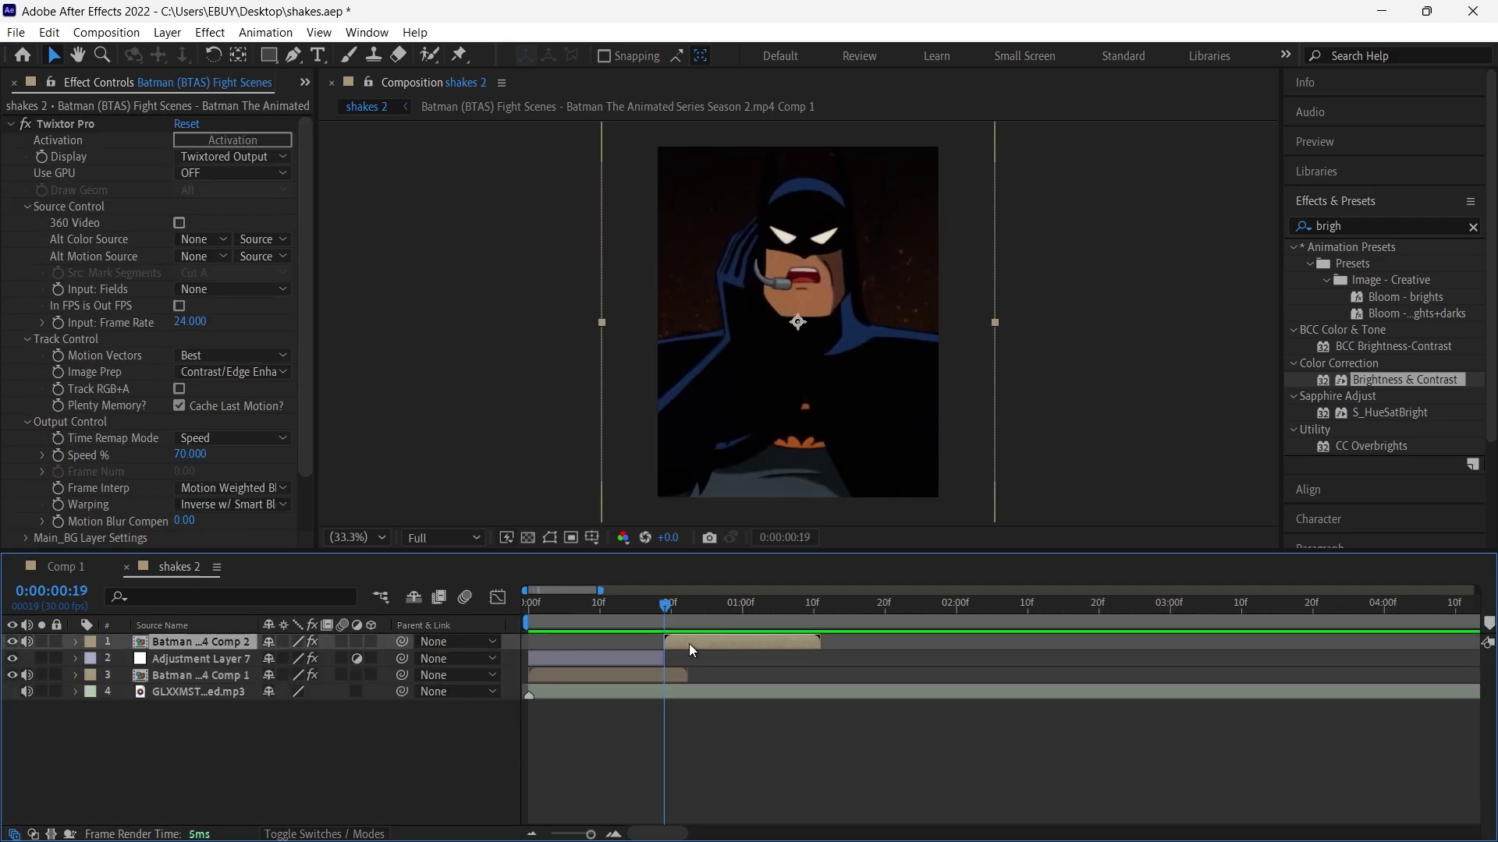
pyautogui.hotkey('ctrl', 'alt', 'y')
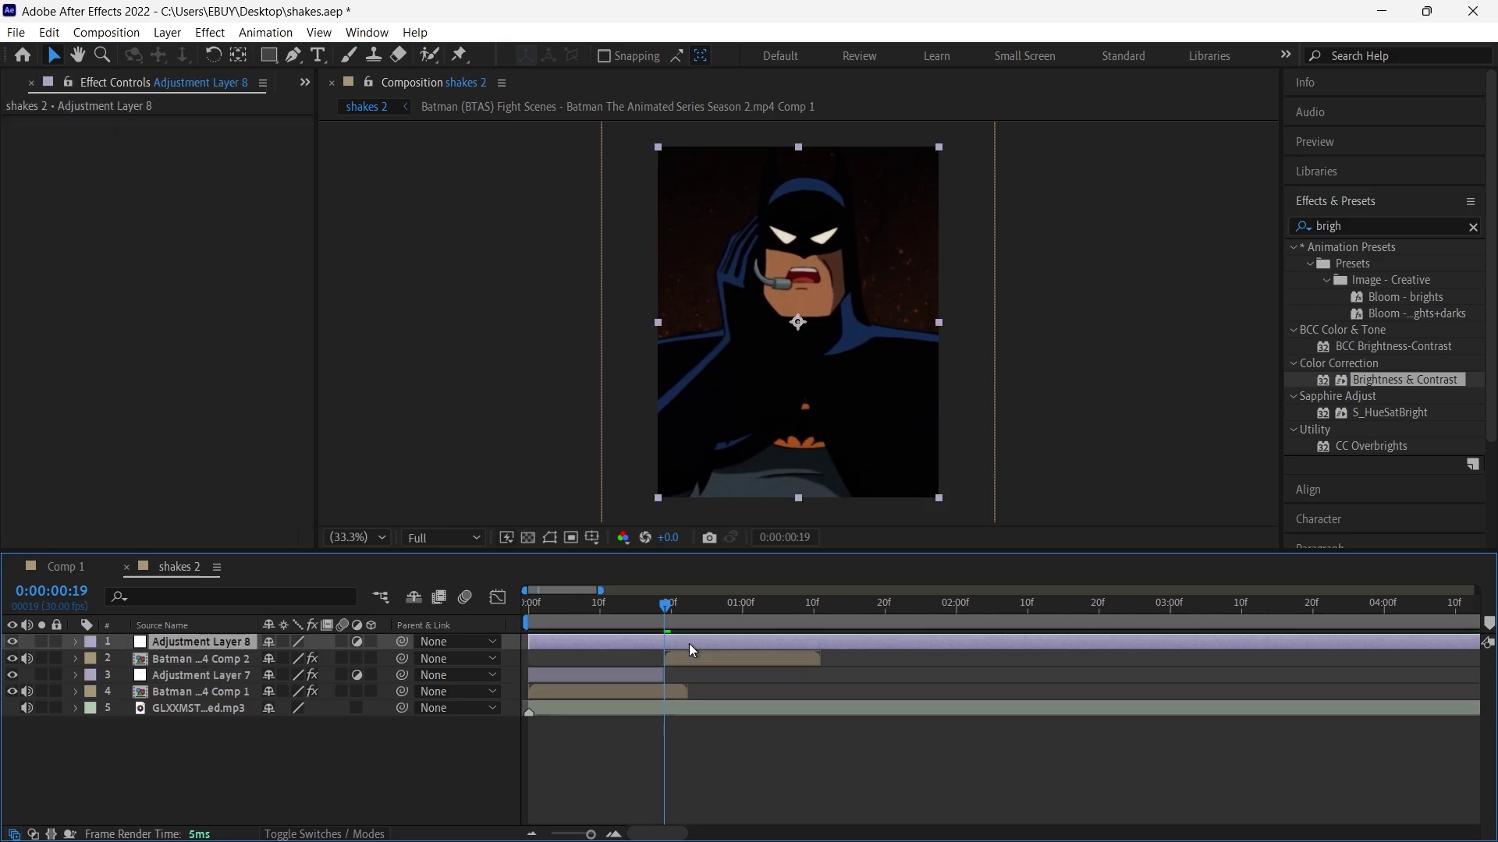
pyautogui.hotkey('ctrl', 'shift', 'd')
pyautogui.press('Delete')
# Apply Directional Blur to the new adjustment layer and keyframe its Blur Length at 100 on frame 19
pyautogui.click(1473, 227)
pyautogui.write('dire')
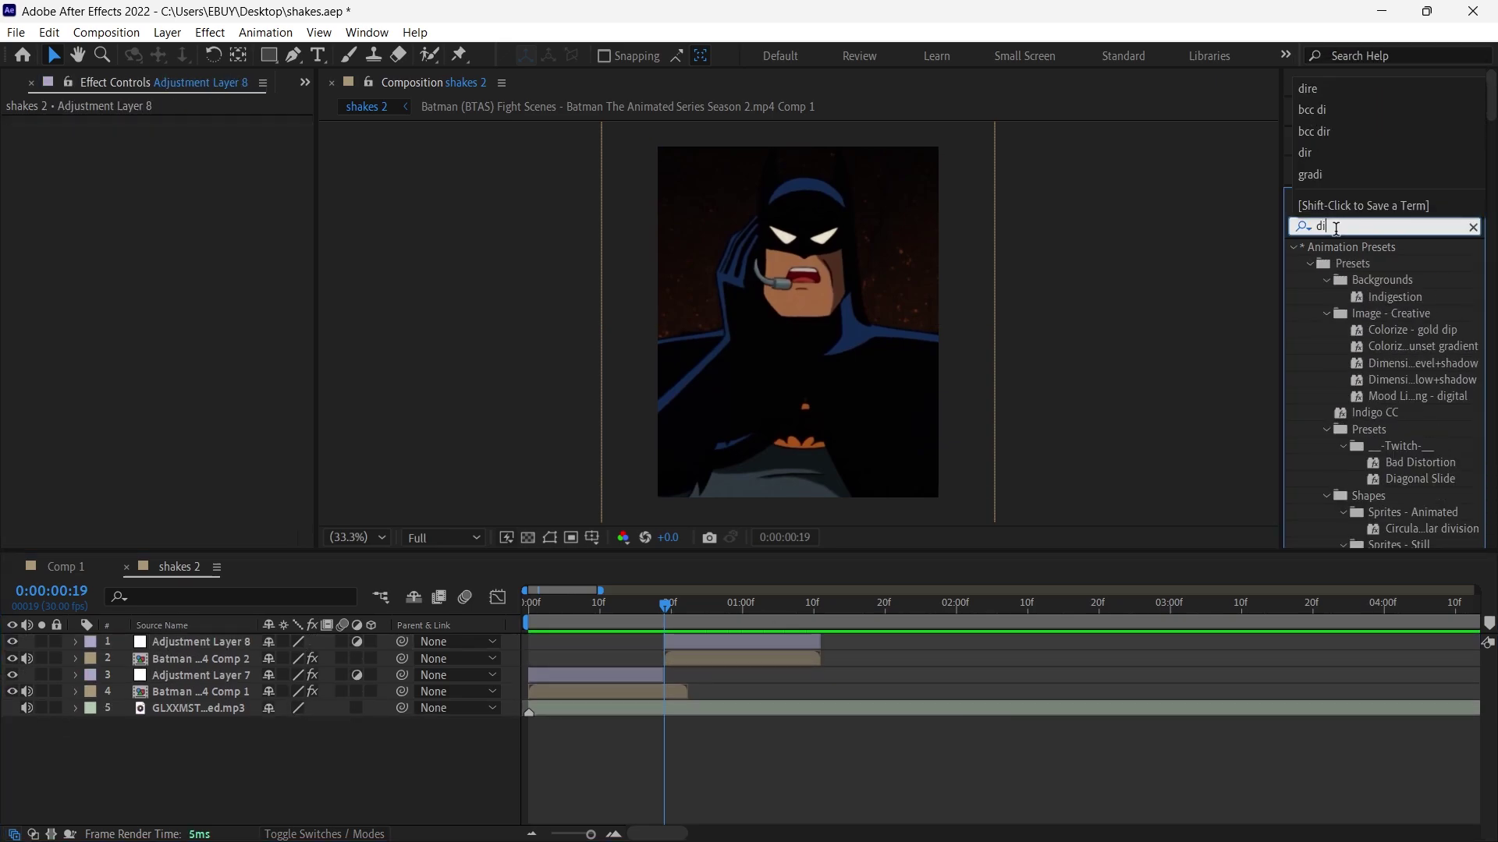
pyautogui.moveTo(1390, 363); pyautogui.dragTo(49, 192)
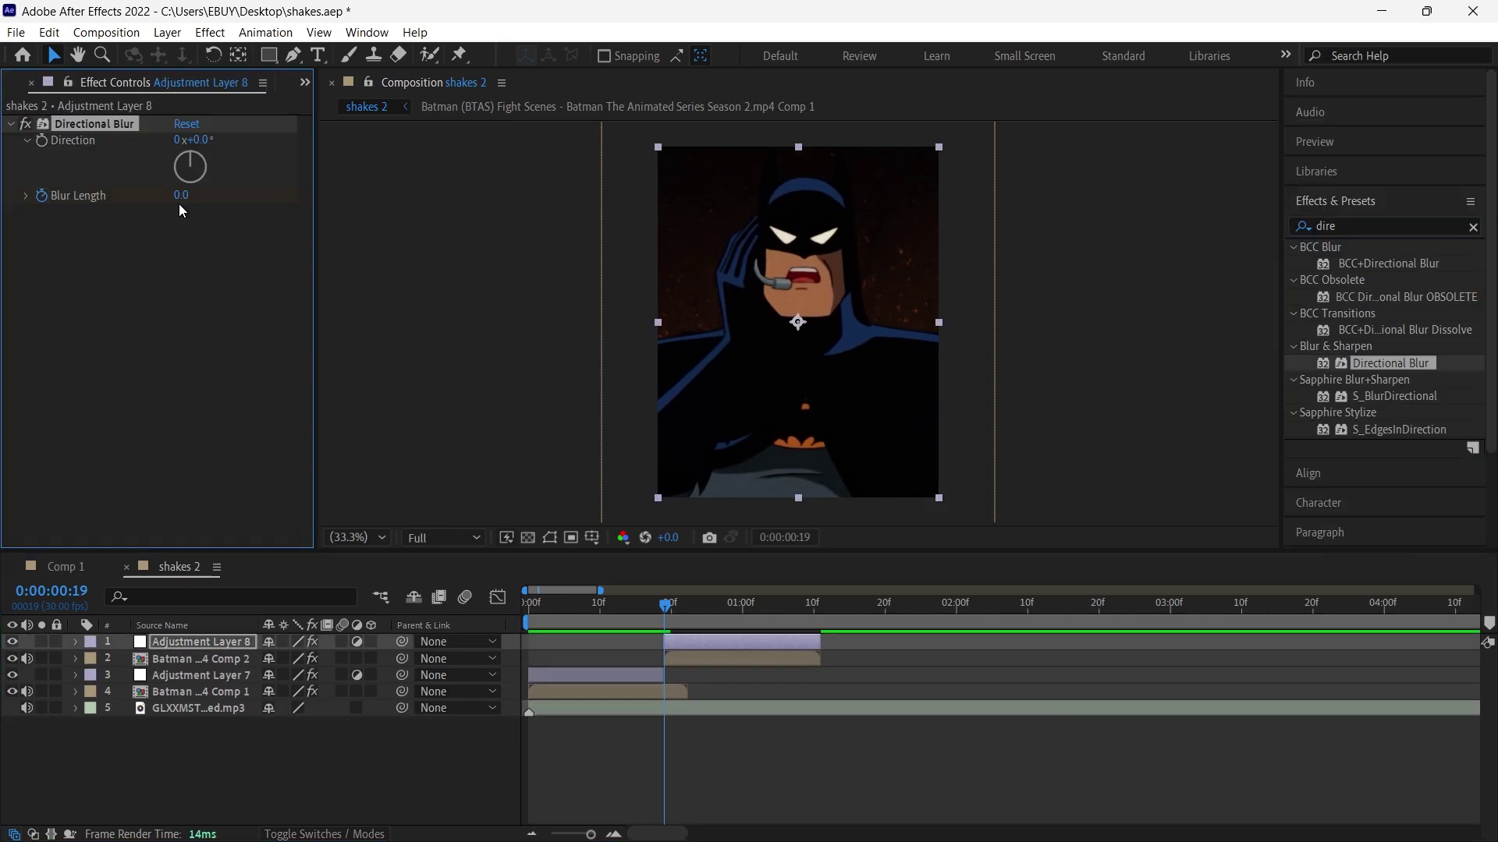
pyautogui.click(157, 213)
pyautogui.hotkey('ctrl', 'v')
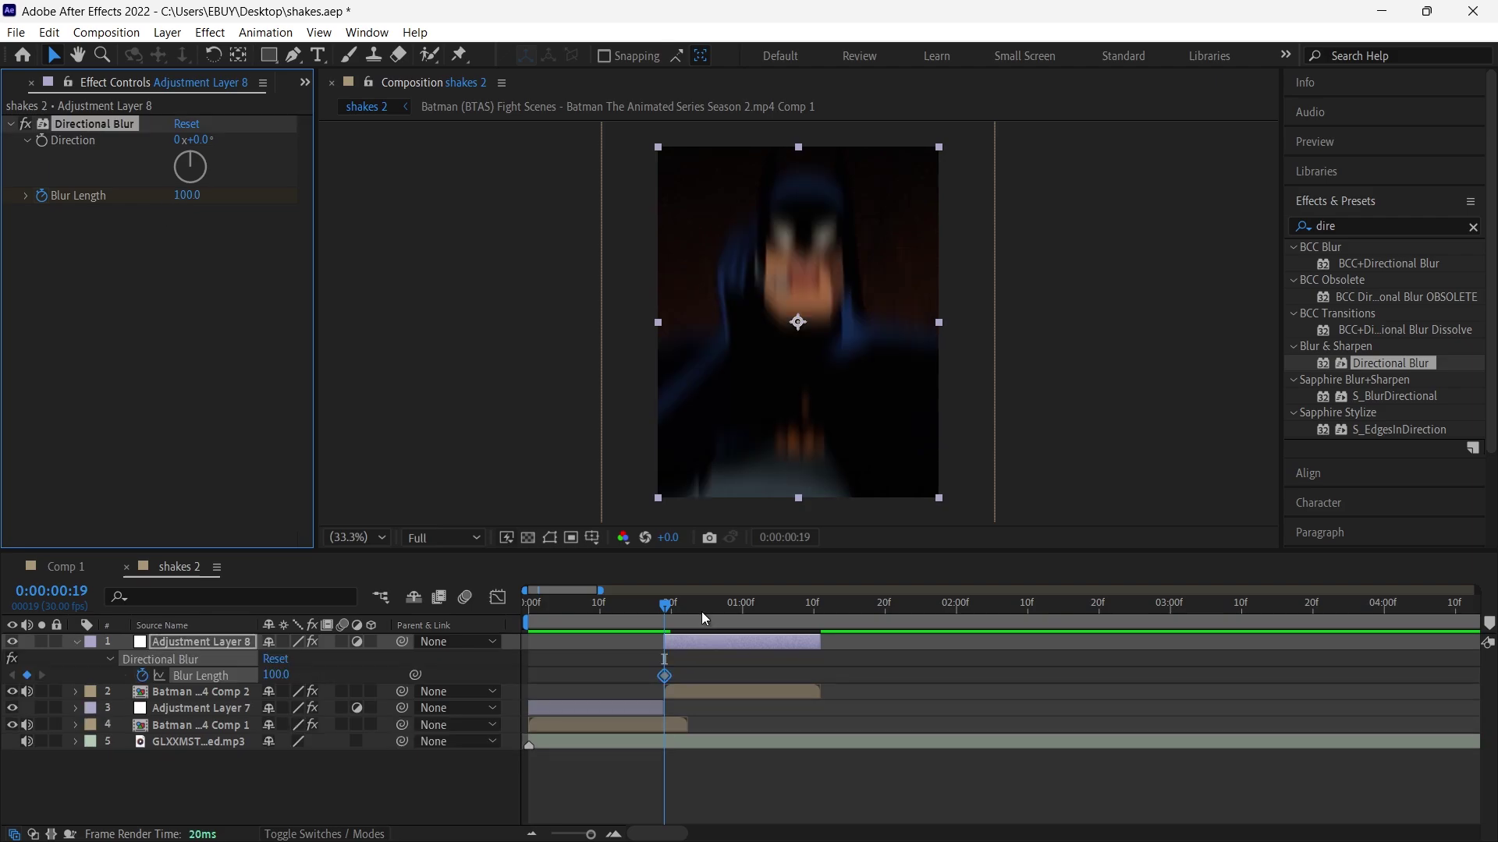
# Keyframe Blur Length at 0 on 0:00:01:00 and apply Easy Ease to both Blur Length keyframes
pyautogui.click(743, 624)
pyautogui.click(186, 195)
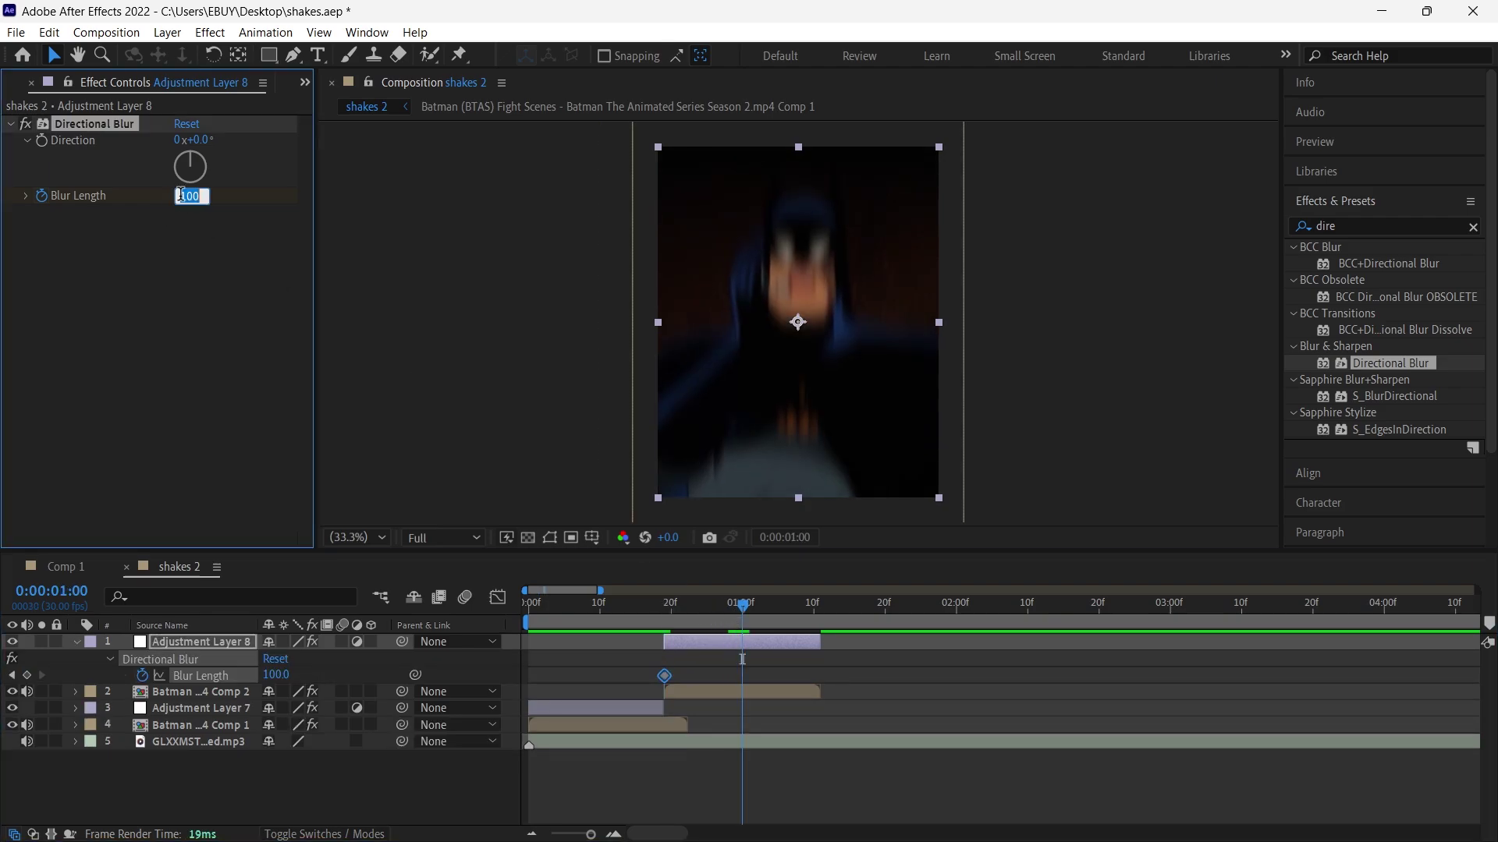
pyautogui.write('0')
pyautogui.press('Return')
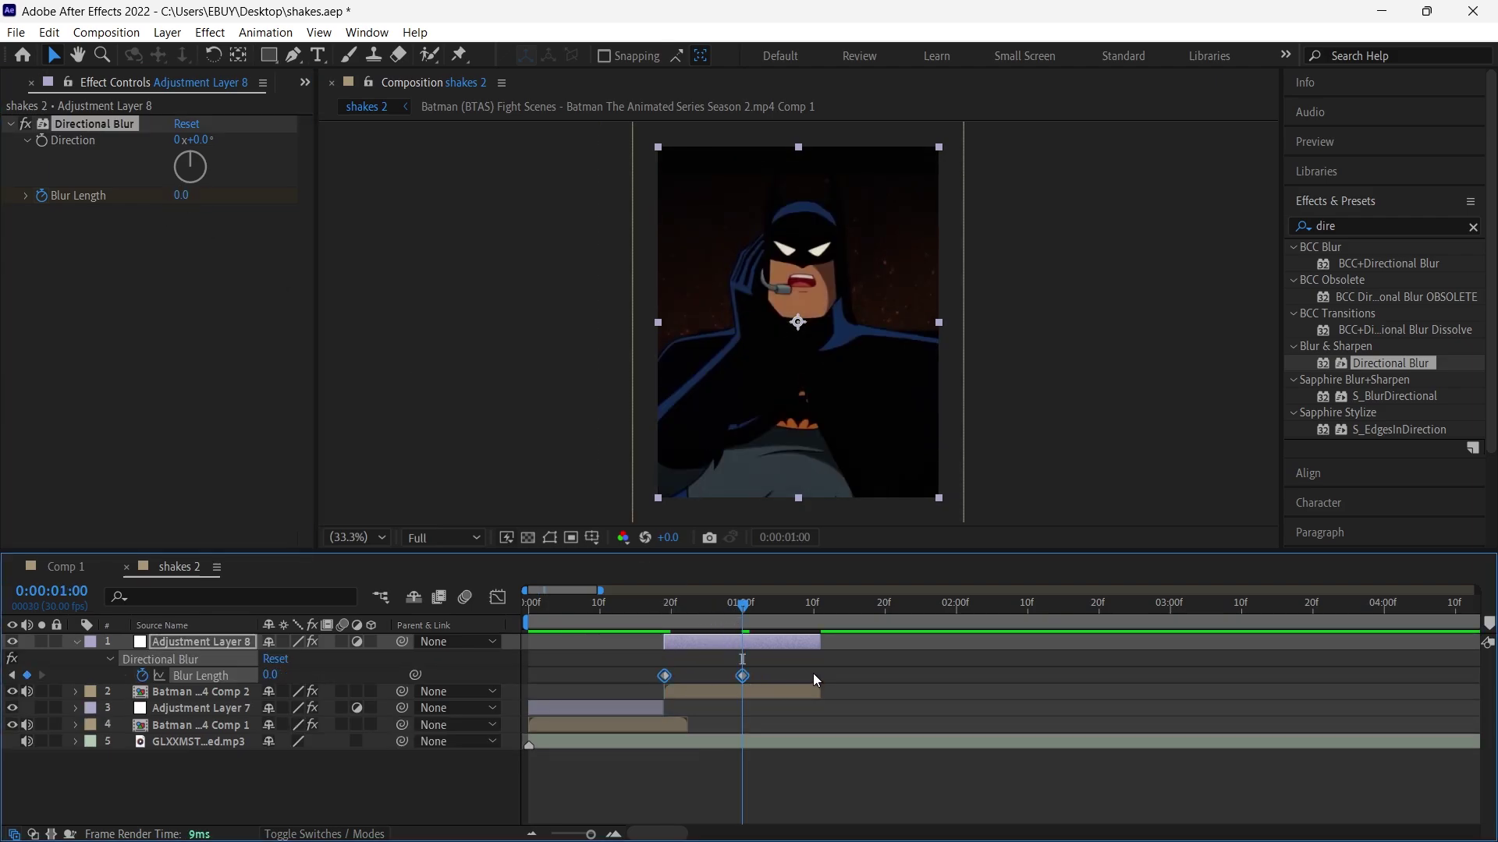
pyautogui.moveTo(813, 683); pyautogui.dragTo(649, 668)
pyautogui.press('F9')
# Apply S_BlurMoCurves to the second clip's adjustment layer and set both Wrap X and Wrap Y to Reflect
pyautogui.press('j')
pyautogui.click(1295, 228)
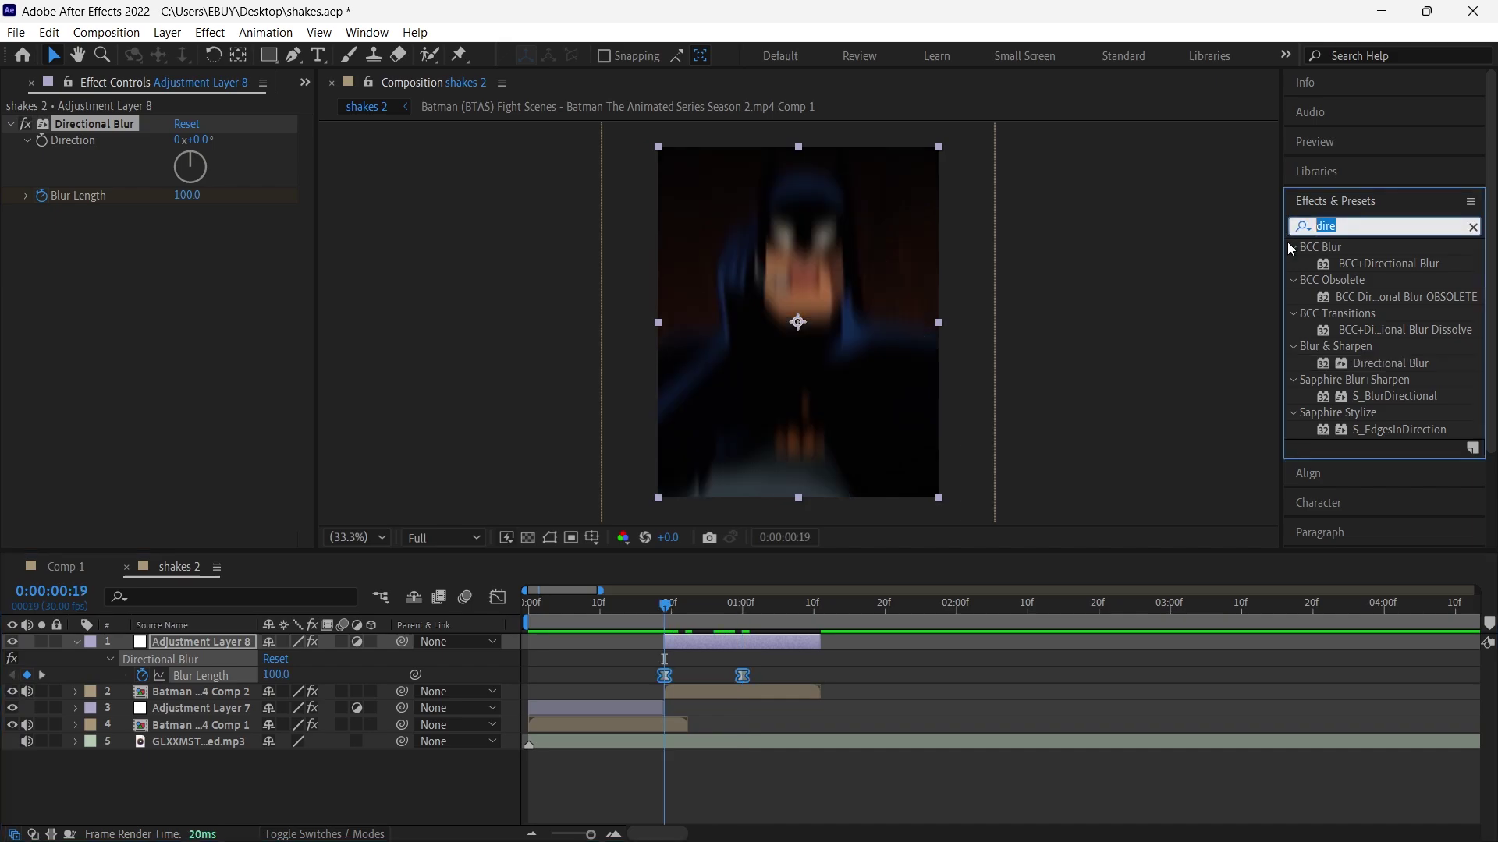
pyautogui.write('s_blu')
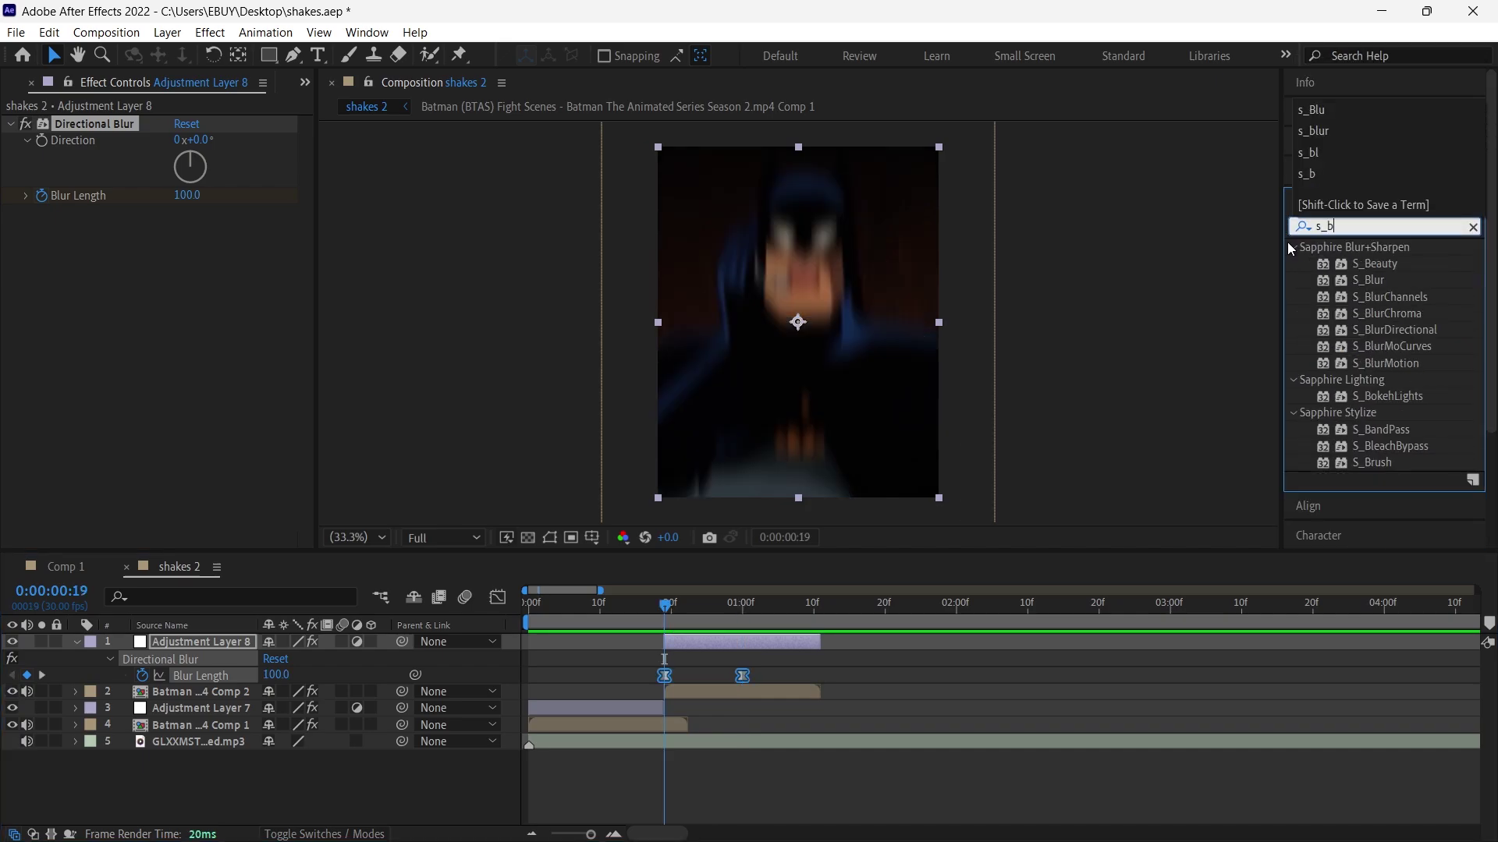
pyautogui.moveTo(1396, 329); pyautogui.dragTo(185, 406)
pyautogui.click(214, 405)
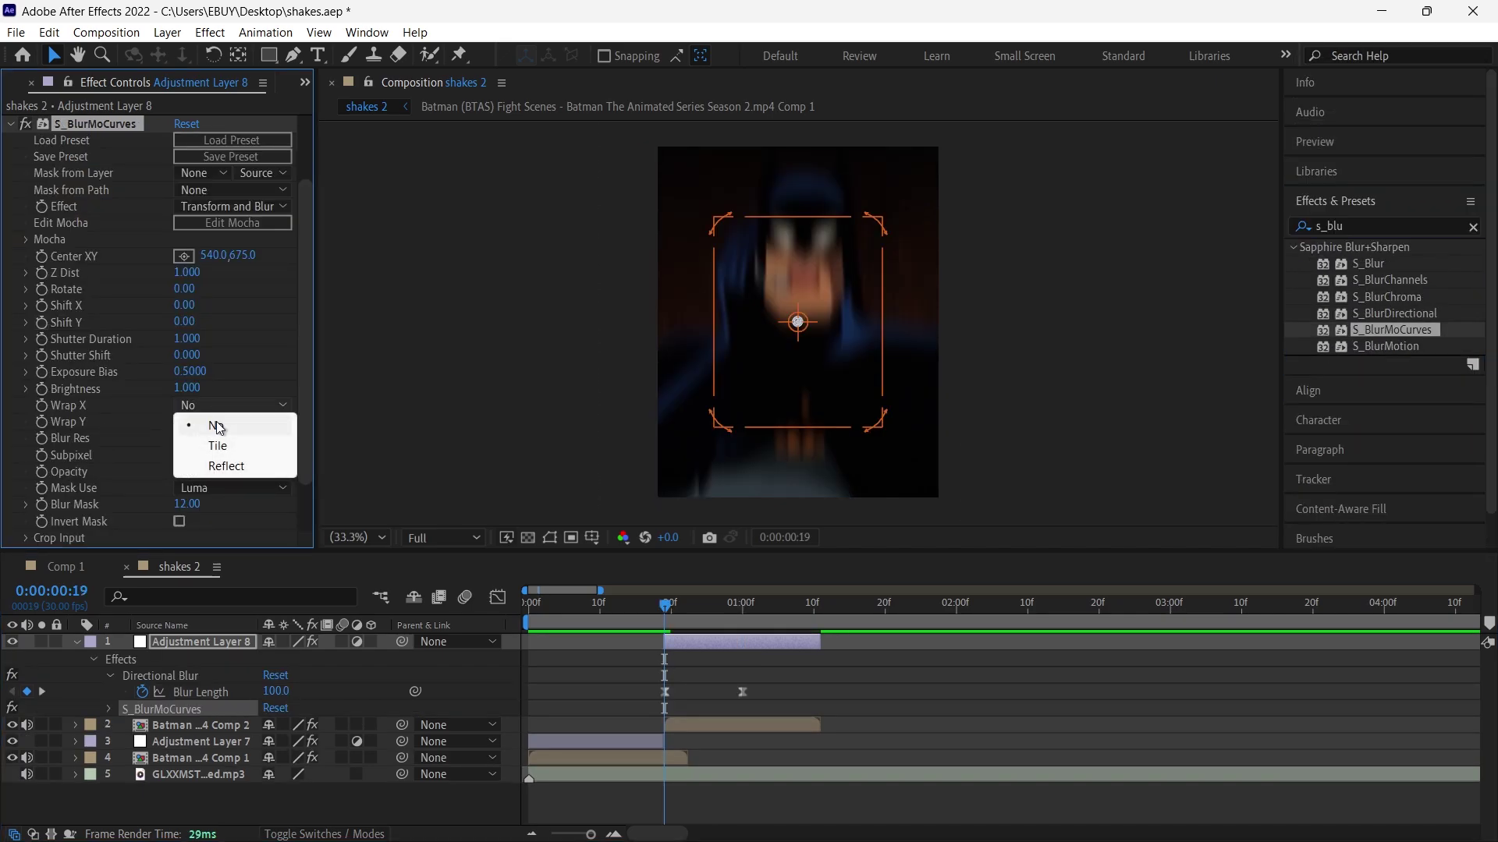
pyautogui.click(207, 465)
pyautogui.click(214, 421)
pyautogui.click(227, 461)
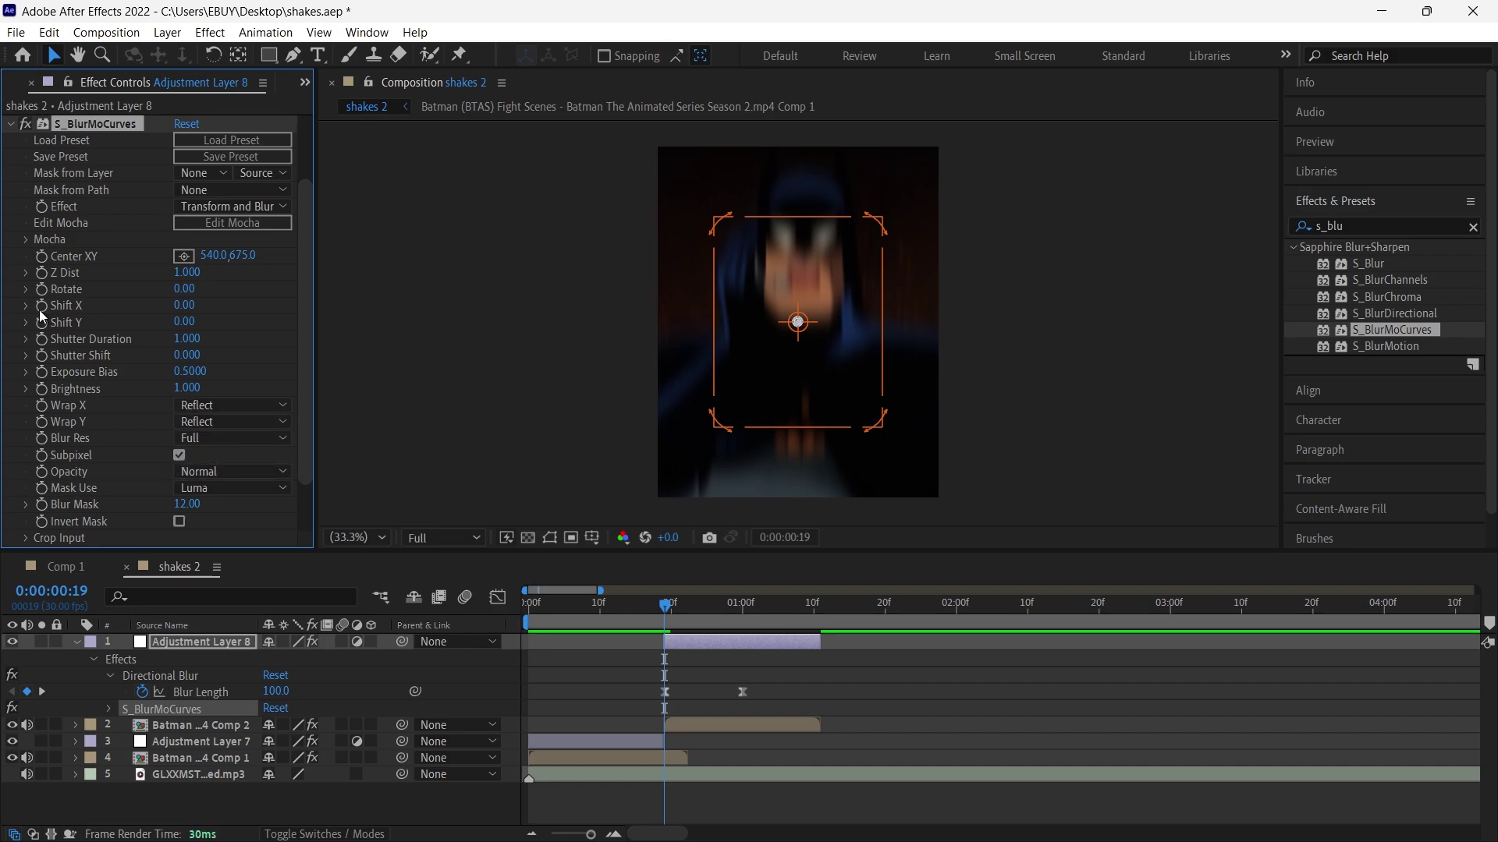
# Start keyframing Shift X on frame 19 with a value of -300
pyautogui.click(41, 306)
pyautogui.scroll(2, 710, 682)
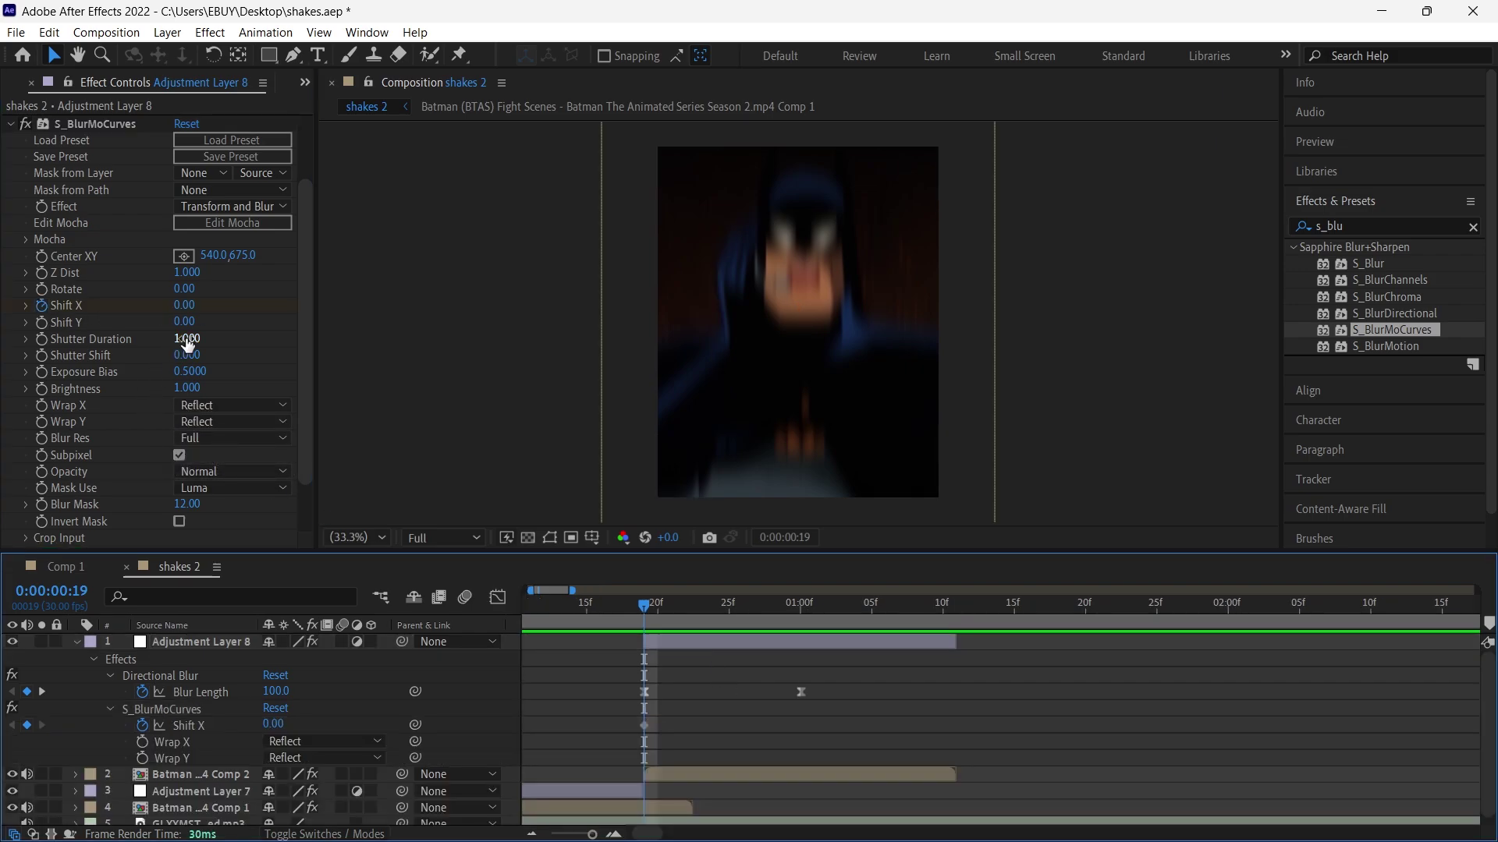
pyautogui.click(191, 306)
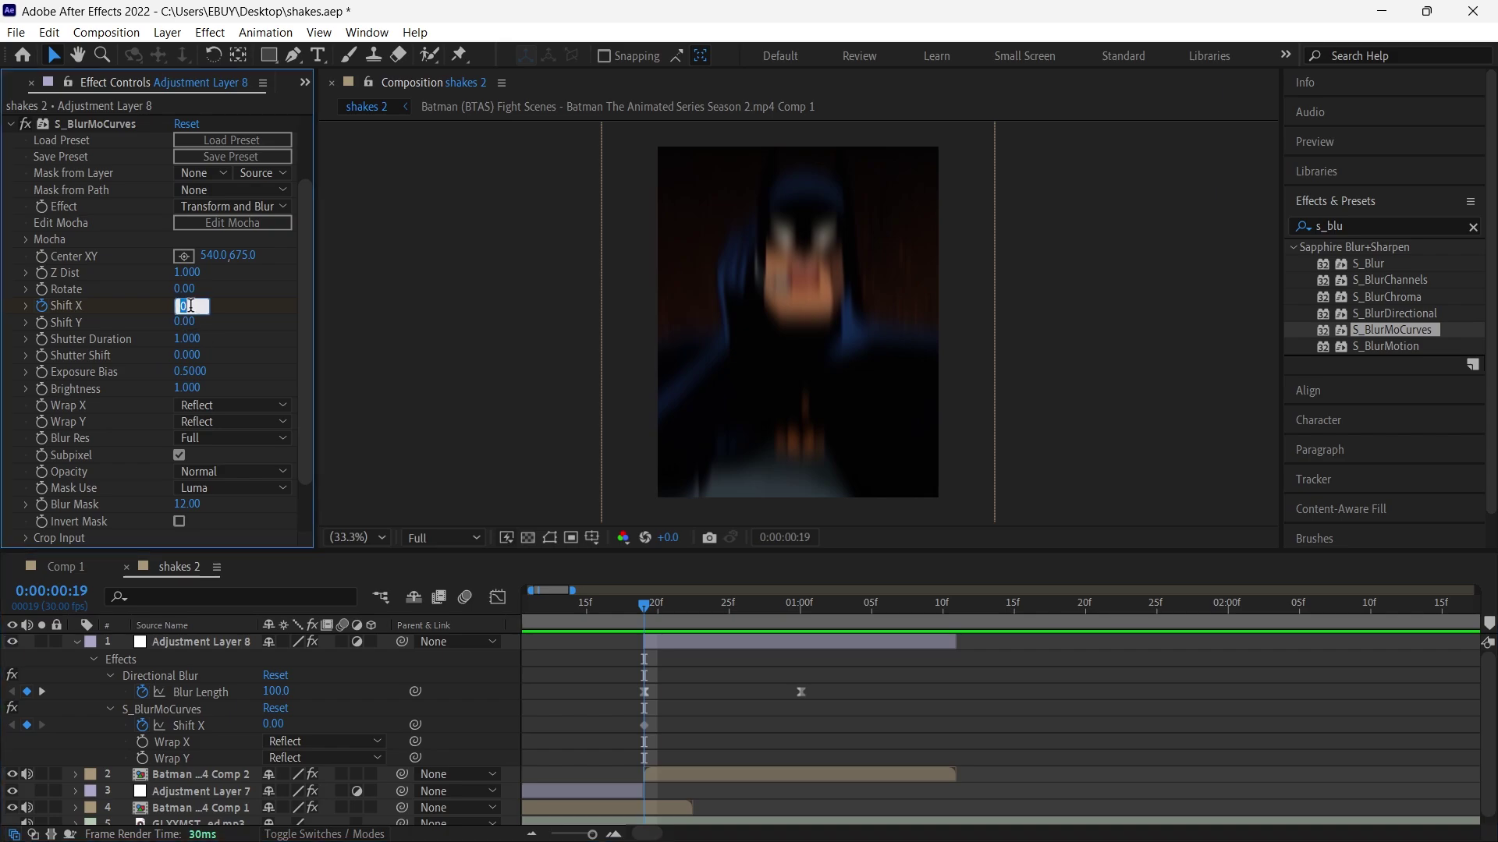
pyautogui.write('-300')
# Keyframe Shift X at 50 on frame 22 and at -30 on frame 26
pyautogui.moveTo(644, 615); pyautogui.dragTo(743, 627)
pyautogui.click(193, 305)
pyautogui.write('50')
pyautogui.click(197, 305)
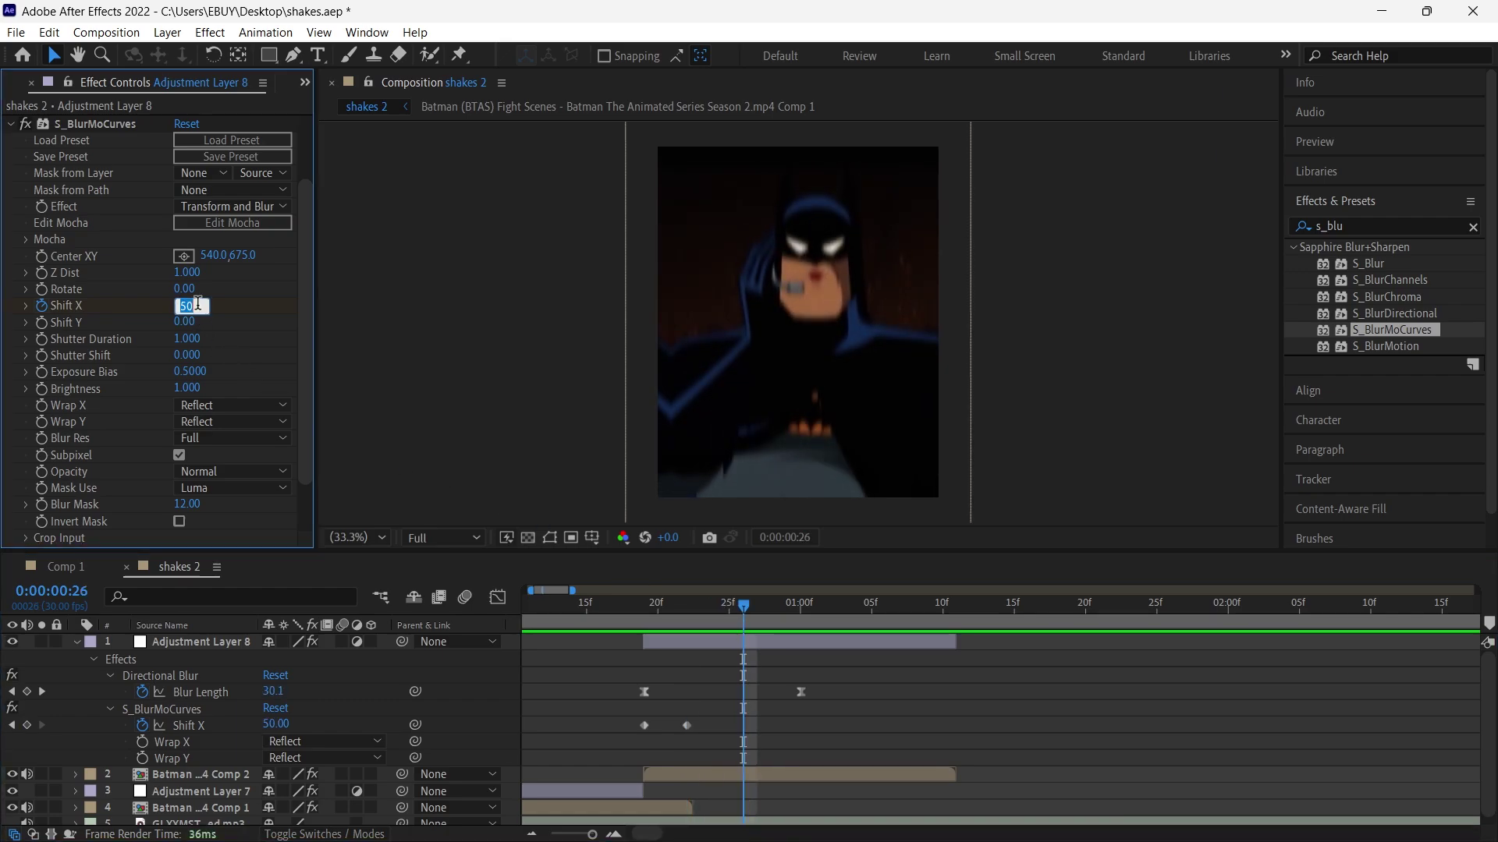
pyautogui.write('-30')
pyautogui.press('Return')
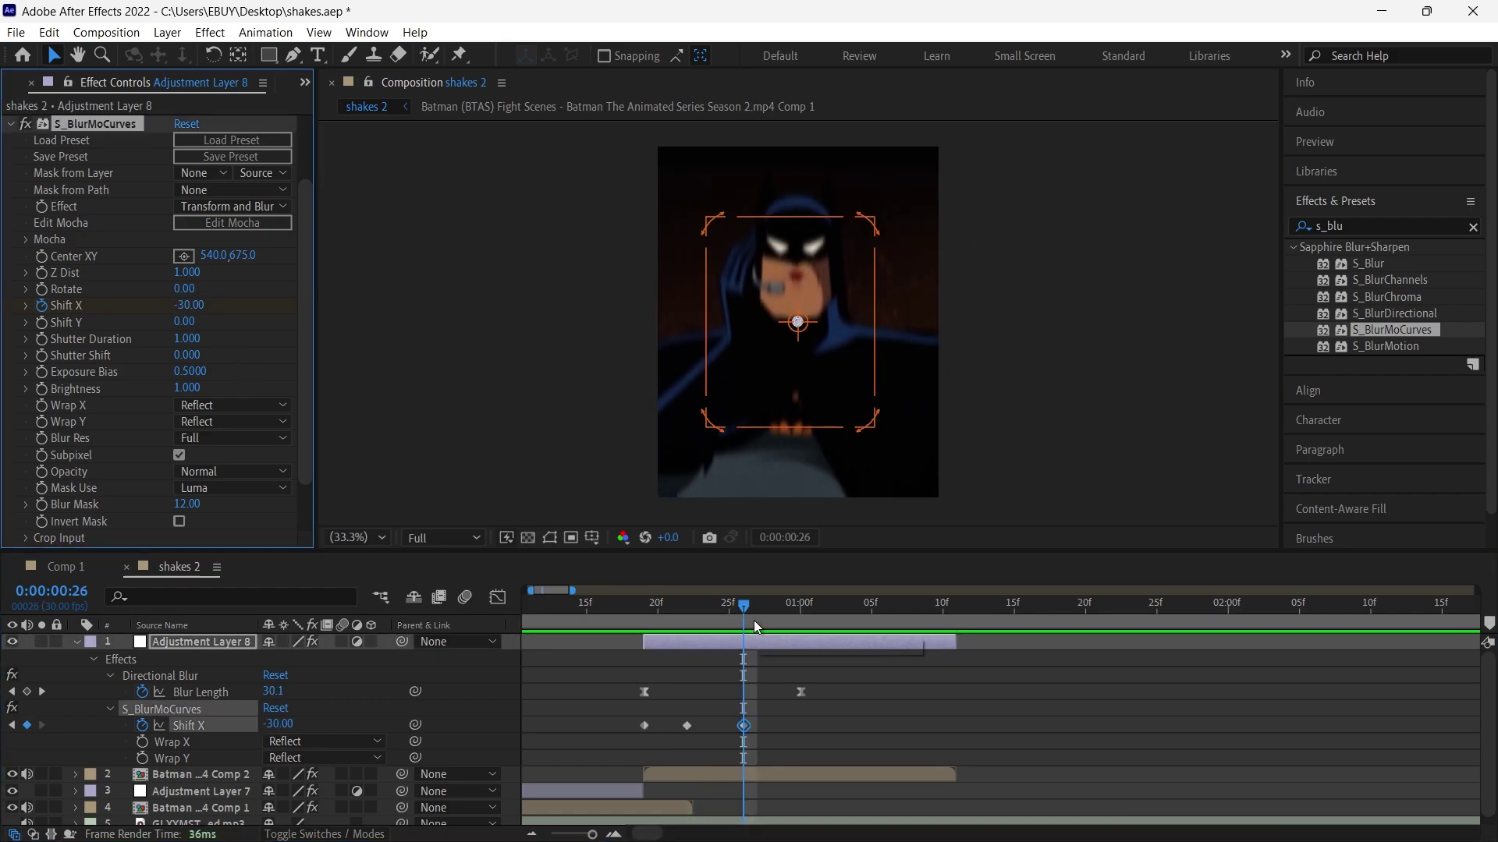
# Keyframe Shift X at 5 on frame 29 and at 0 on 0:00:01:11, the end of the adjustment layer
pyautogui.moveTo(754, 620); pyautogui.dragTo(784, 627)
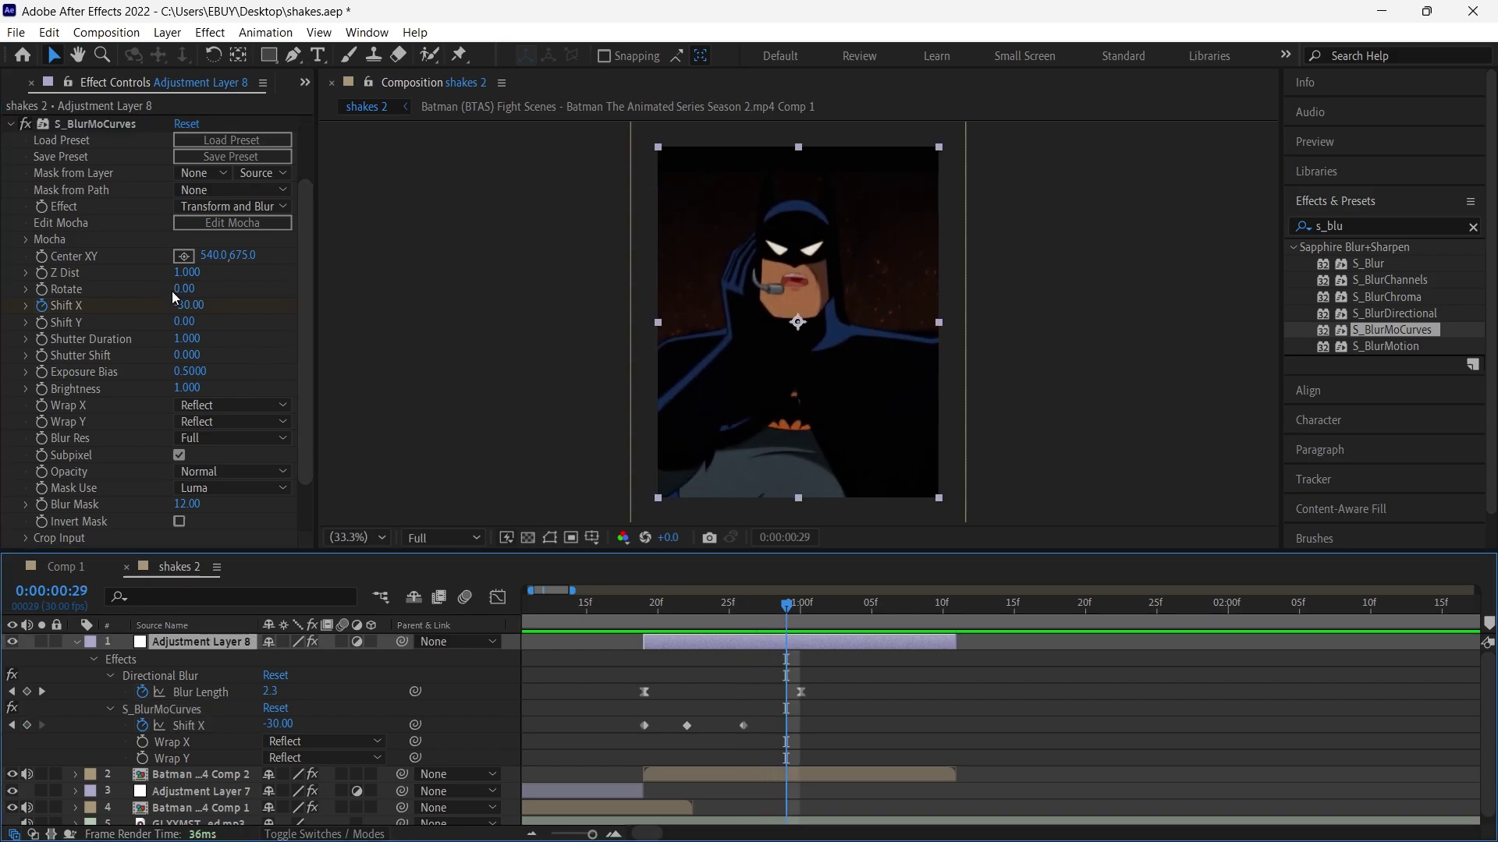
pyautogui.click(197, 306)
pyautogui.write('5')
pyautogui.click(813, 643)
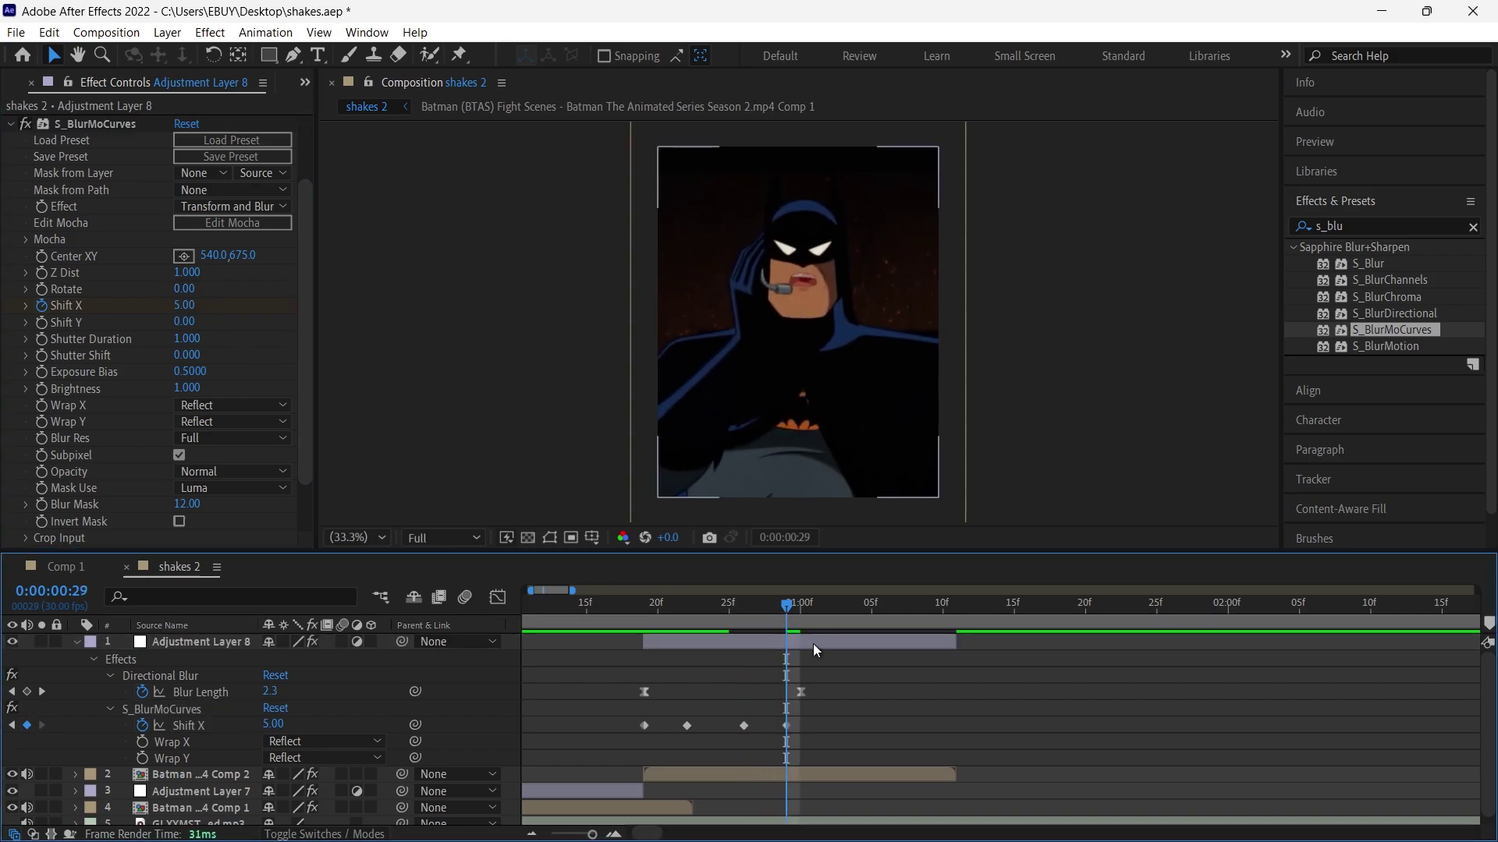
pyautogui.moveTo(860, 622); pyautogui.dragTo(957, 632)
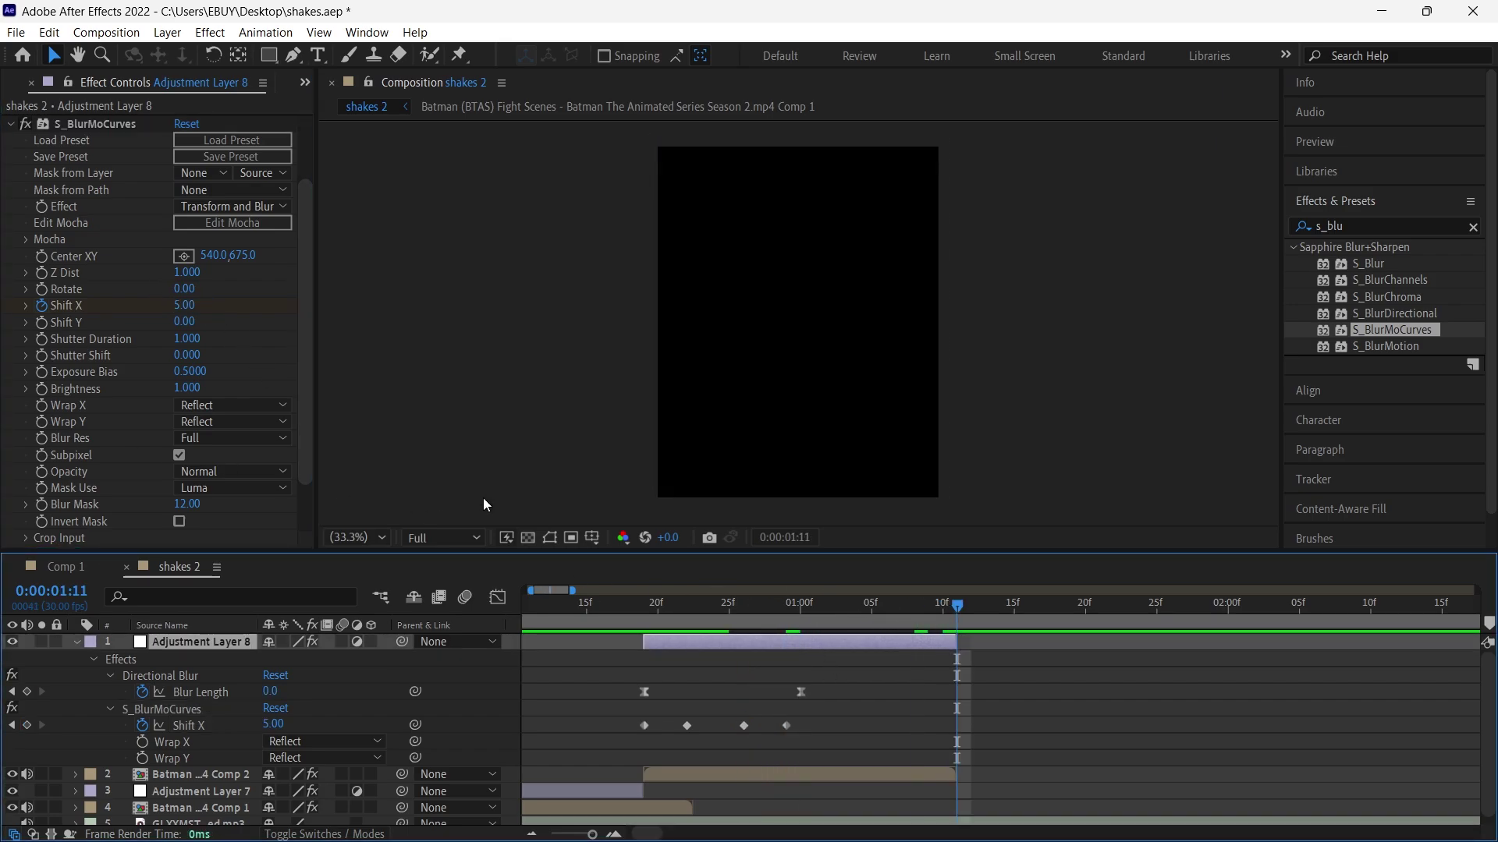
pyautogui.click(184, 305)
pyautogui.write('0')
pyautogui.press('Return')
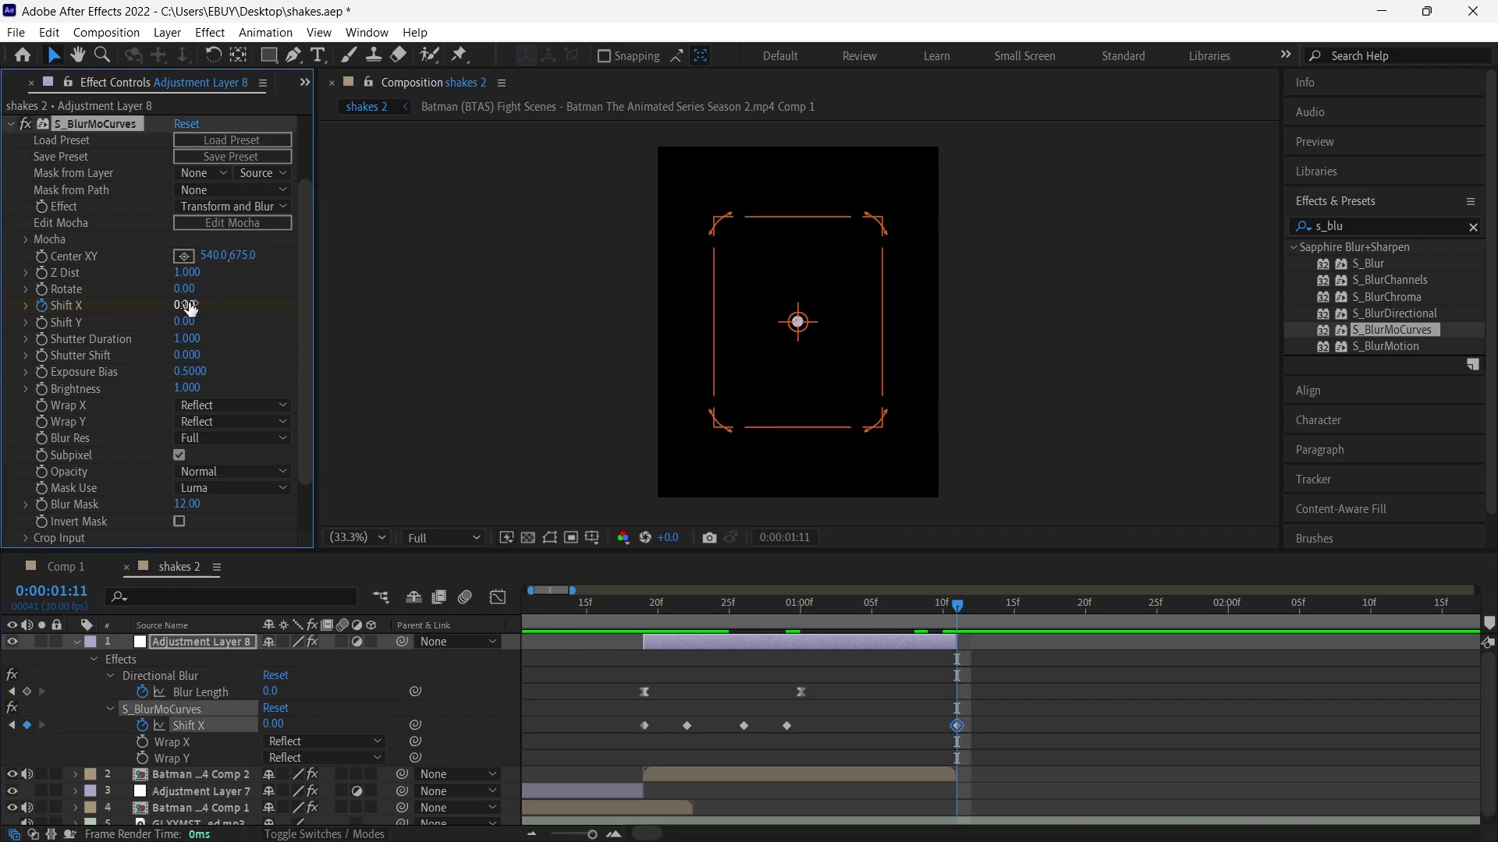
# Apply Easy Ease to all Shift X keyframes and shape the curve to rise steeply from the first and flatten into the second
pyautogui.moveTo(1006, 719); pyautogui.dragTo(629, 749)
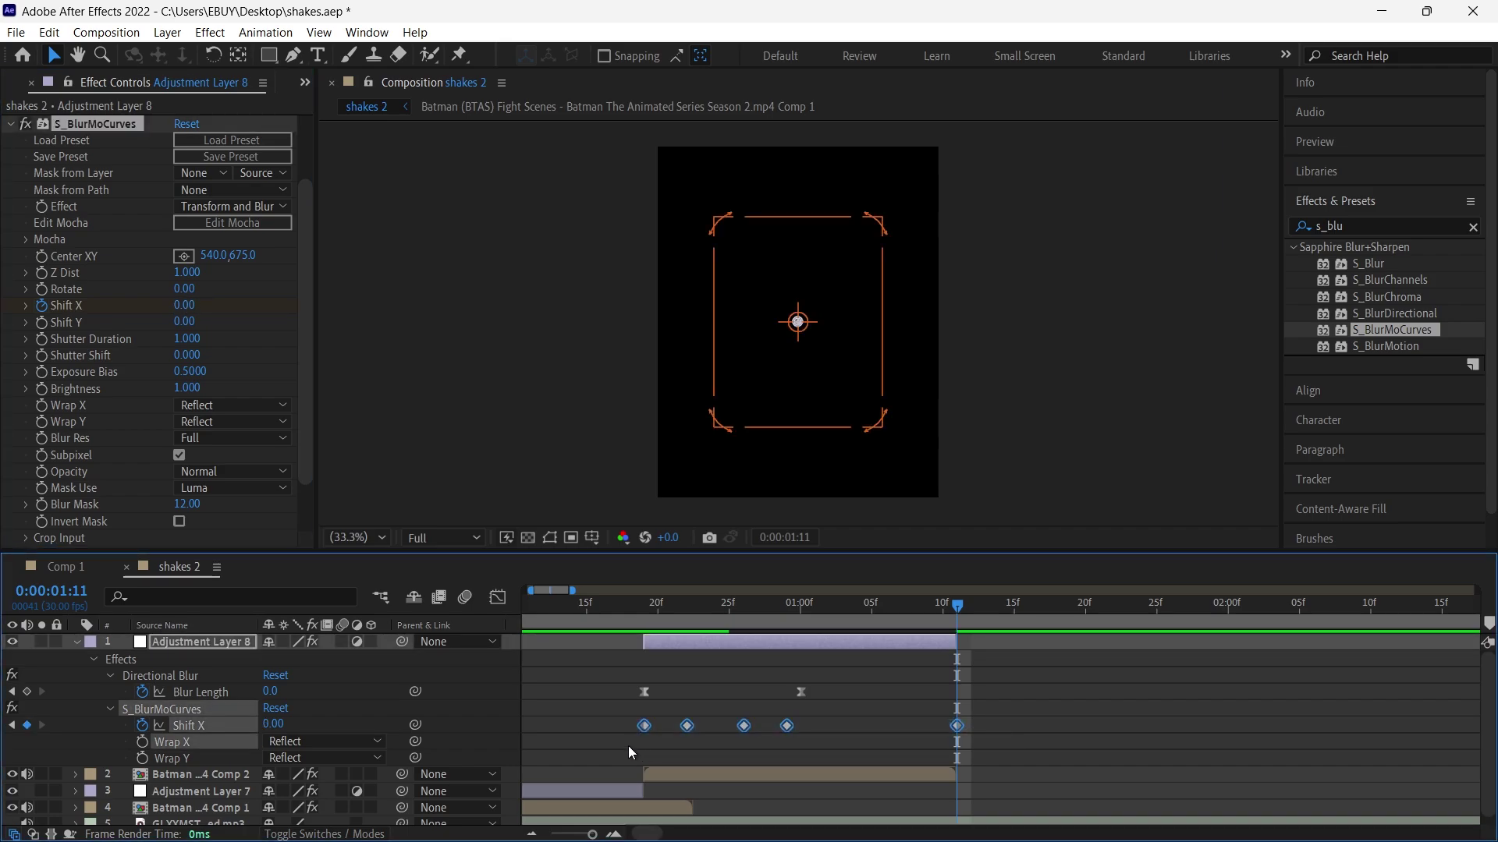
pyautogui.press('F9')
pyautogui.click(498, 599)
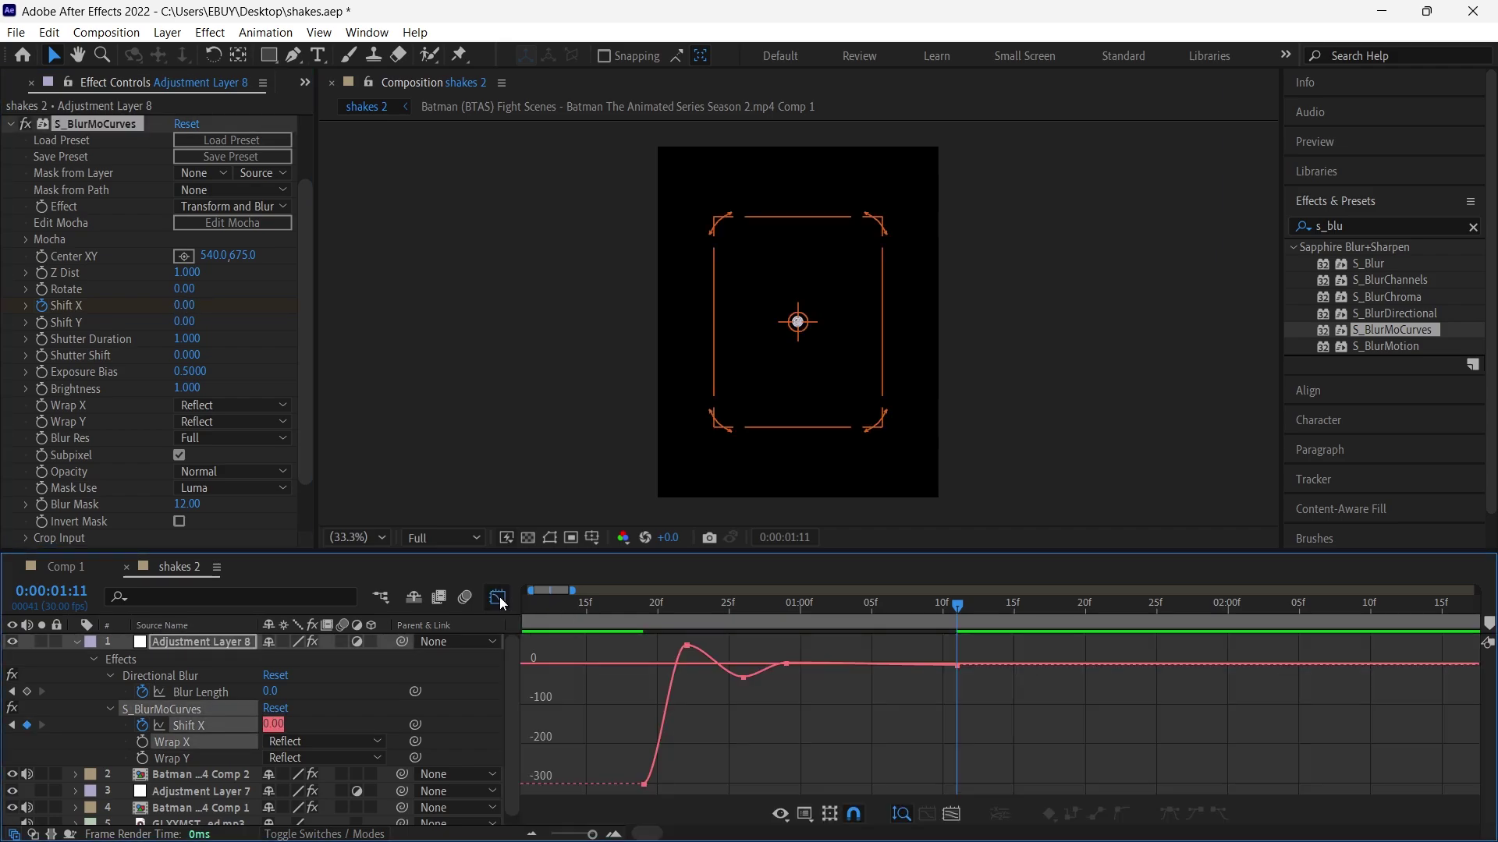
pyautogui.moveTo(768, 751); pyautogui.dragTo(564, 798)
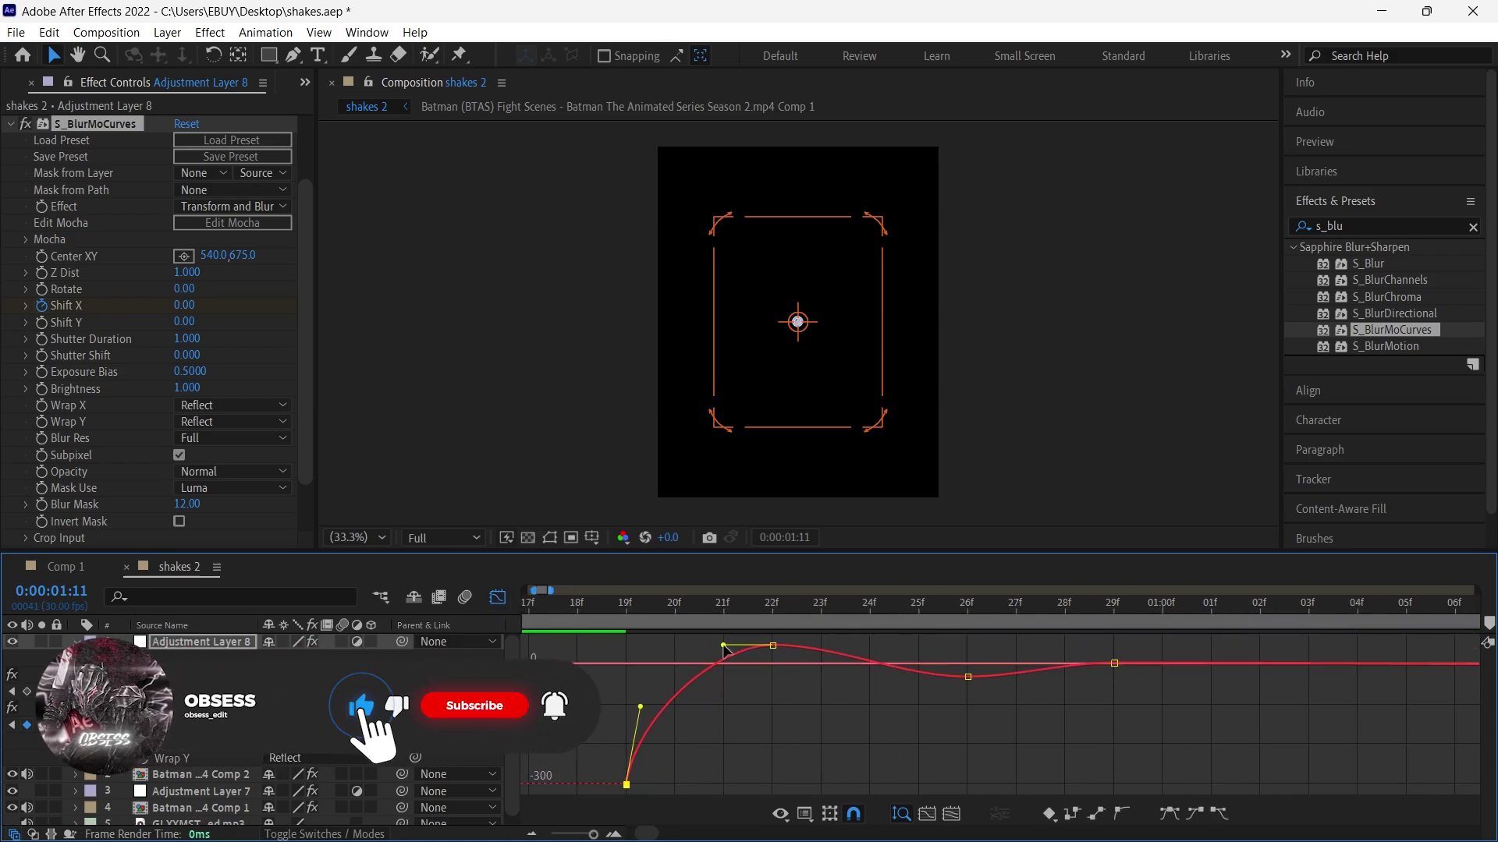
pyautogui.moveTo(723, 646); pyautogui.dragTo(659, 645)
pyautogui.click(640, 706)
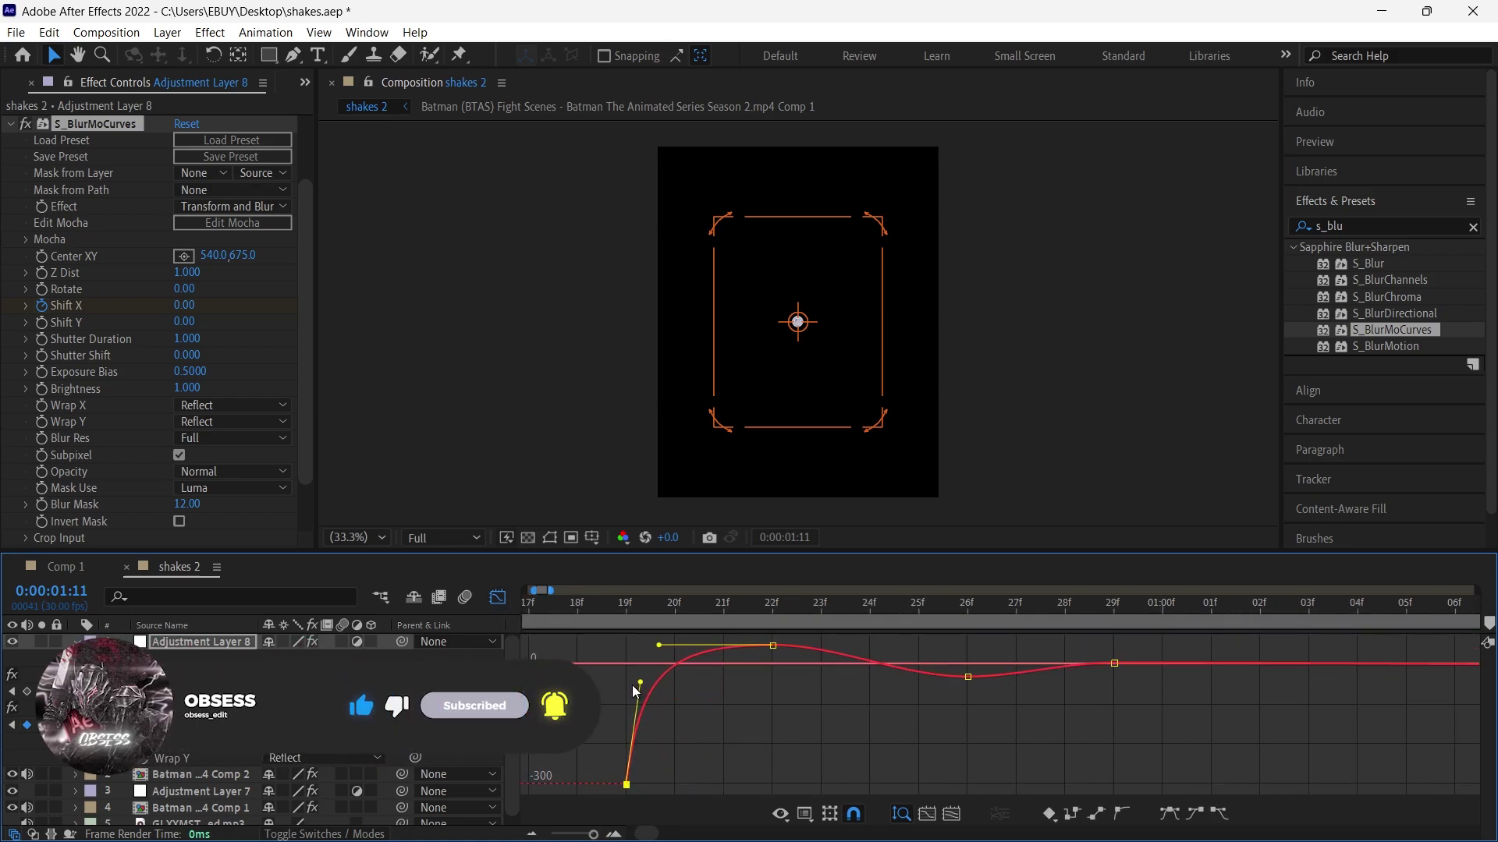
pyautogui.click(967, 676)
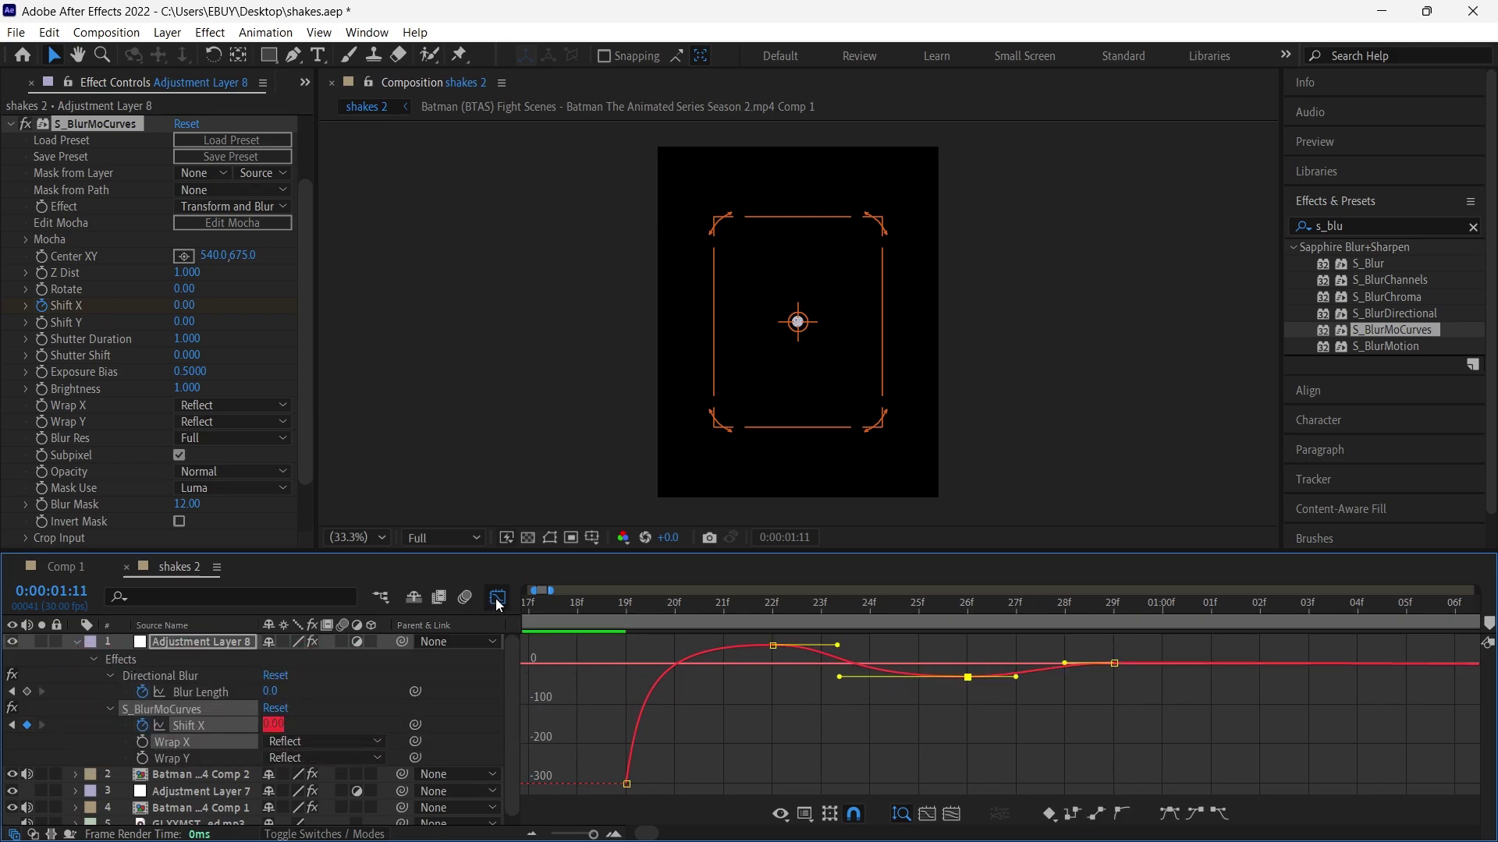
pyautogui.click(497, 597)
# Apply Brightness & Contrast to the second clip's adjustment layer and keyframe its Brightness at 100 on frame 19
pyautogui.click(656, 625)
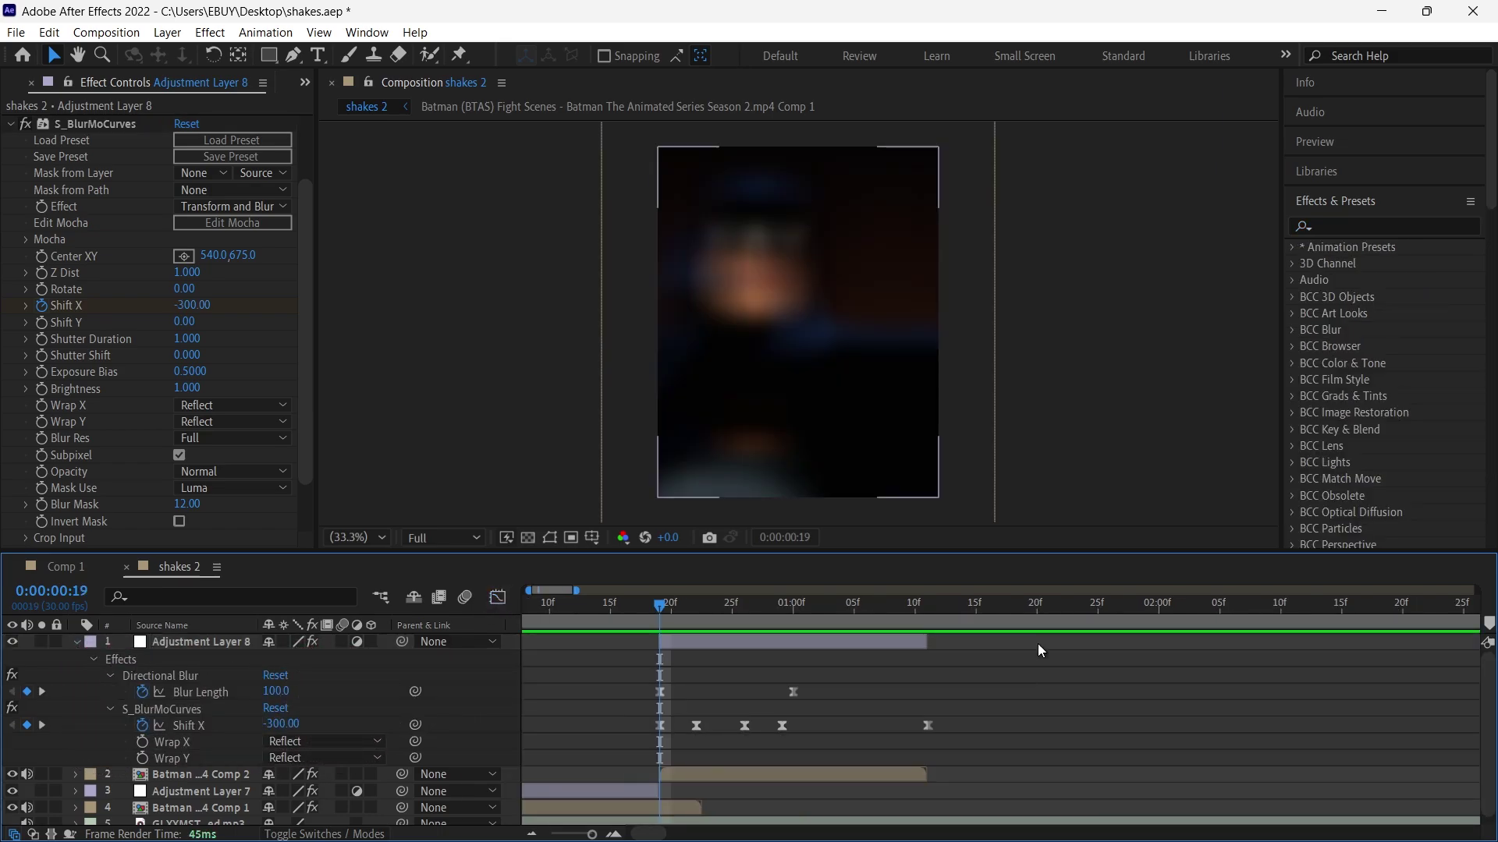
pyautogui.click(1360, 225)
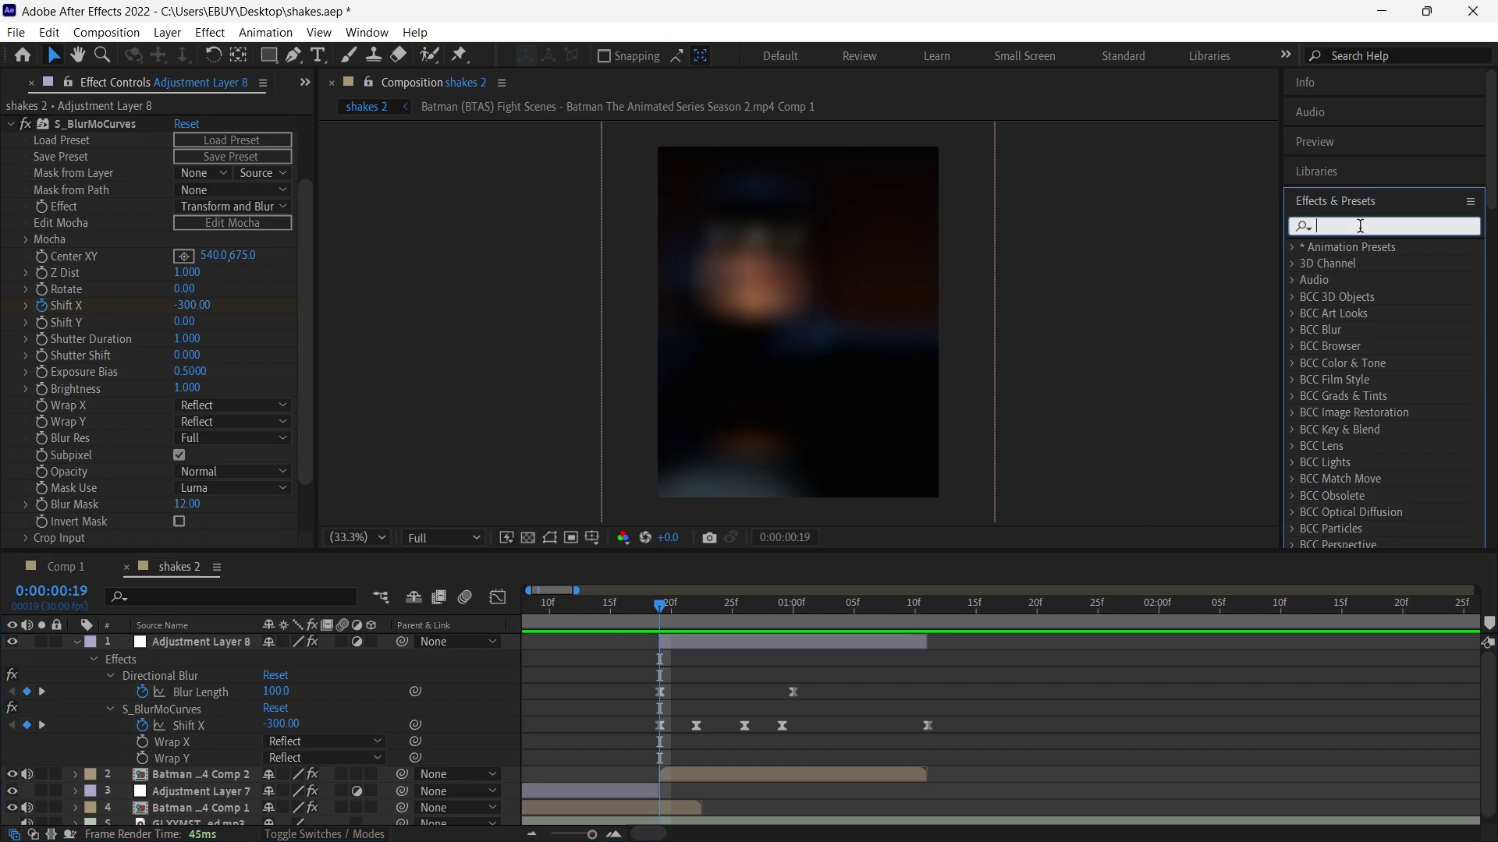
pyautogui.write('brigh')
pyautogui.moveTo(1404, 380); pyautogui.dragTo(42, 521)
pyautogui.click(44, 507)
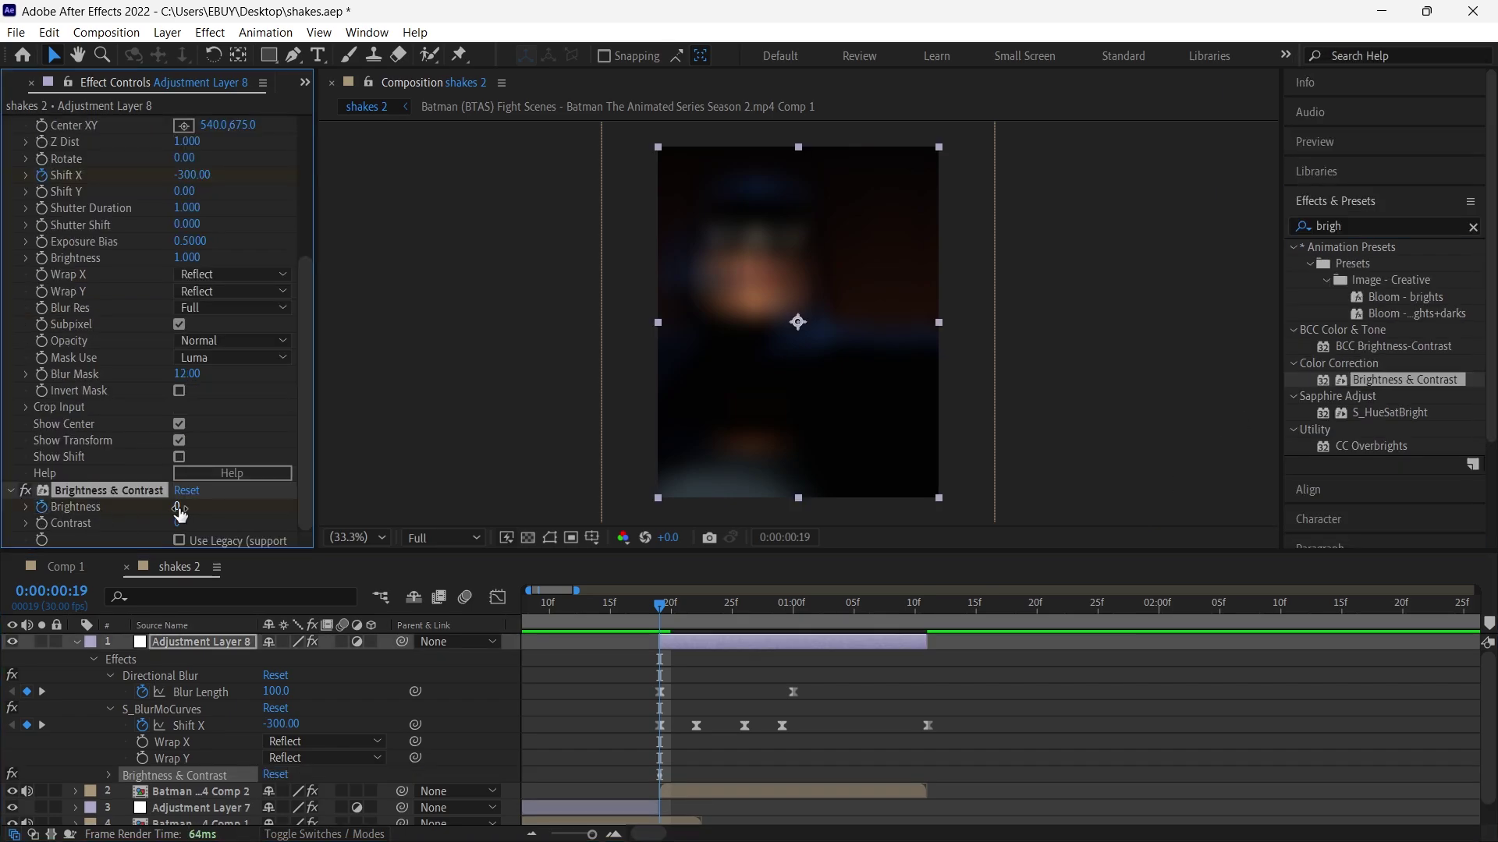
pyautogui.click(179, 507)
pyautogui.write('100')
pyautogui.press('Return')
# Keyframe Brightness & Contrast's Brightness at 0 on 0:00:01:11, where the second clip's adjustment layer ends
pyautogui.moveTo(854, 622); pyautogui.dragTo(927, 633)
pyautogui.click(179, 507)
pyautogui.write('00')
pyautogui.press('Return')
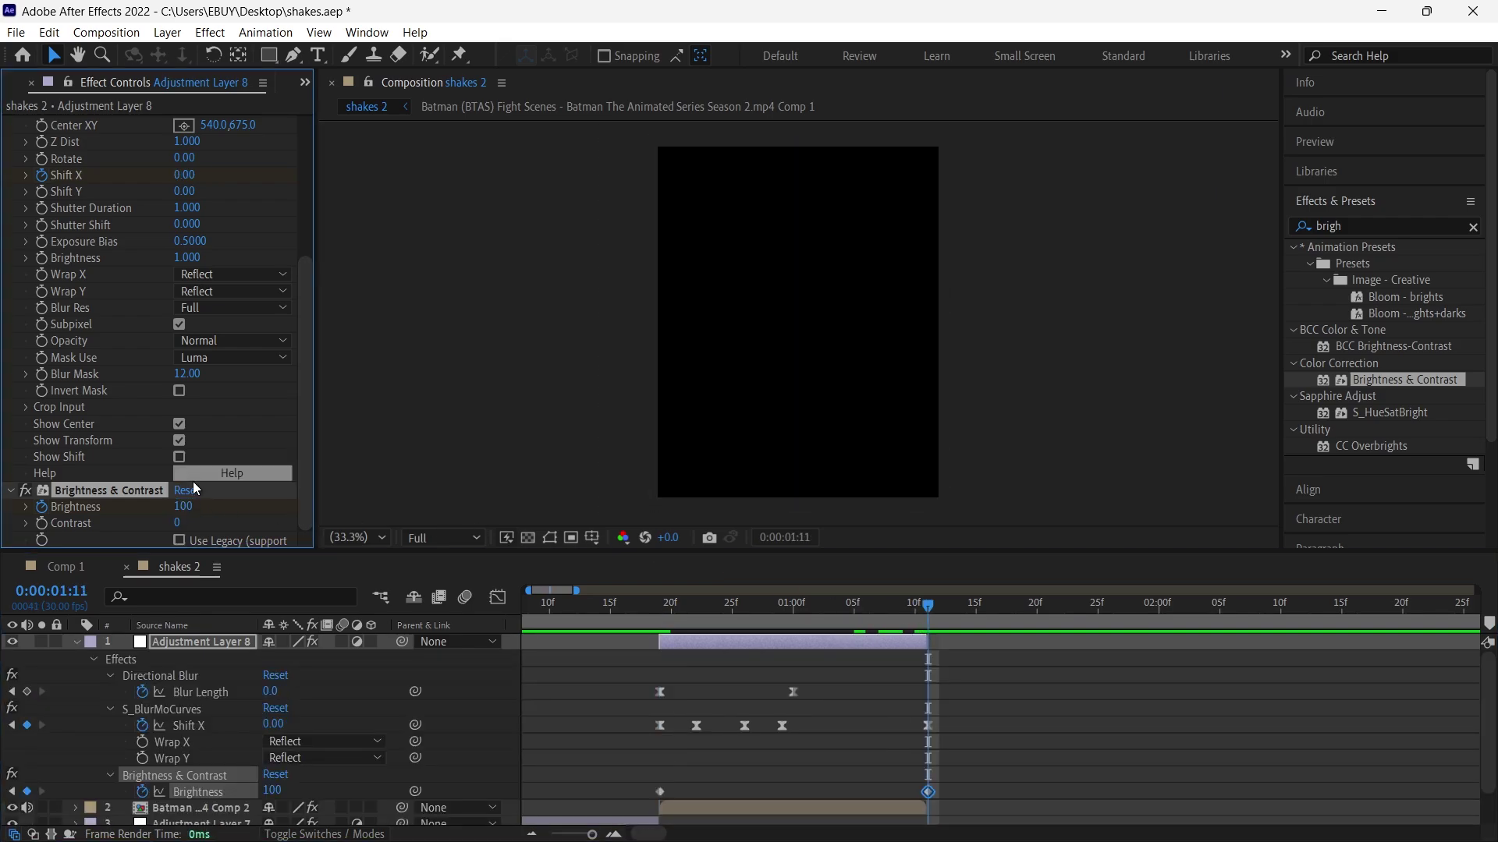
# Ease both Brightness keyframes on the second adjustment layer, curve them to drop steeply then flatten, and return to the composition's start
pyautogui.moveTo(1044, 755); pyautogui.dragTo(615, 808)
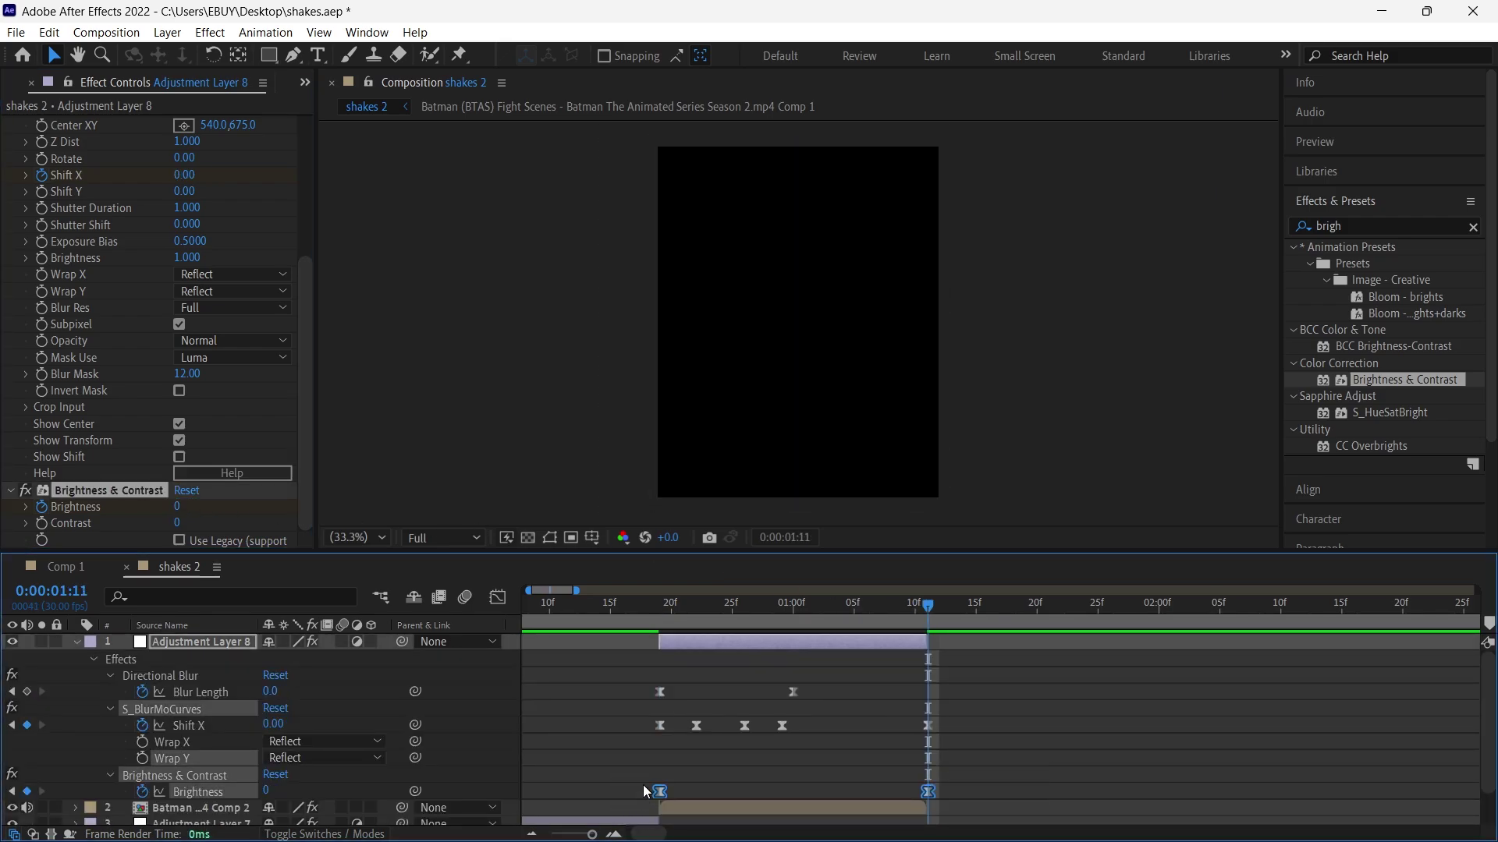
pyautogui.click(498, 598)
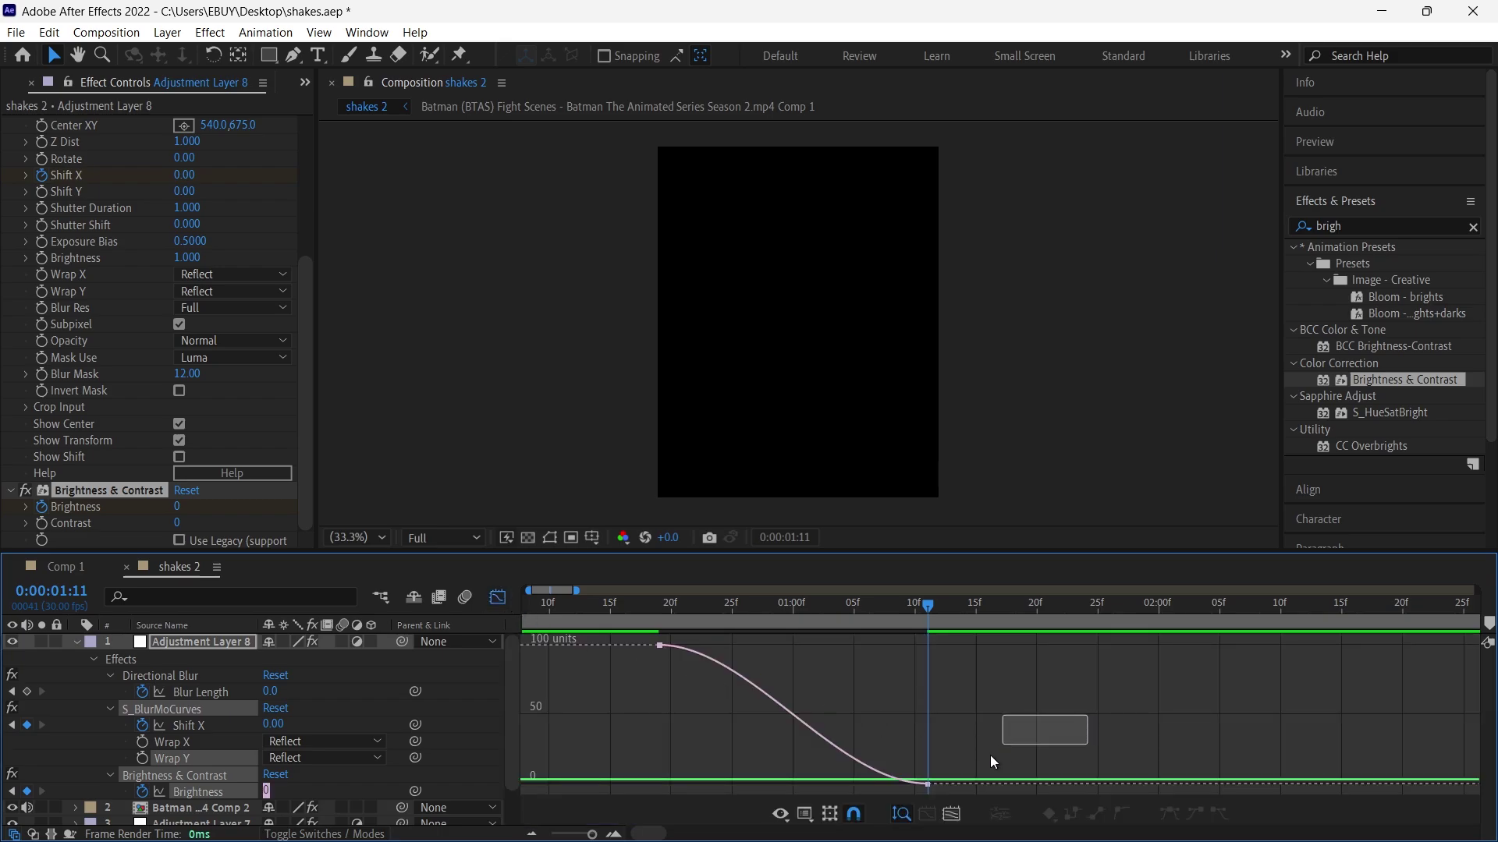
pyautogui.moveTo(990, 755); pyautogui.dragTo(700, 784)
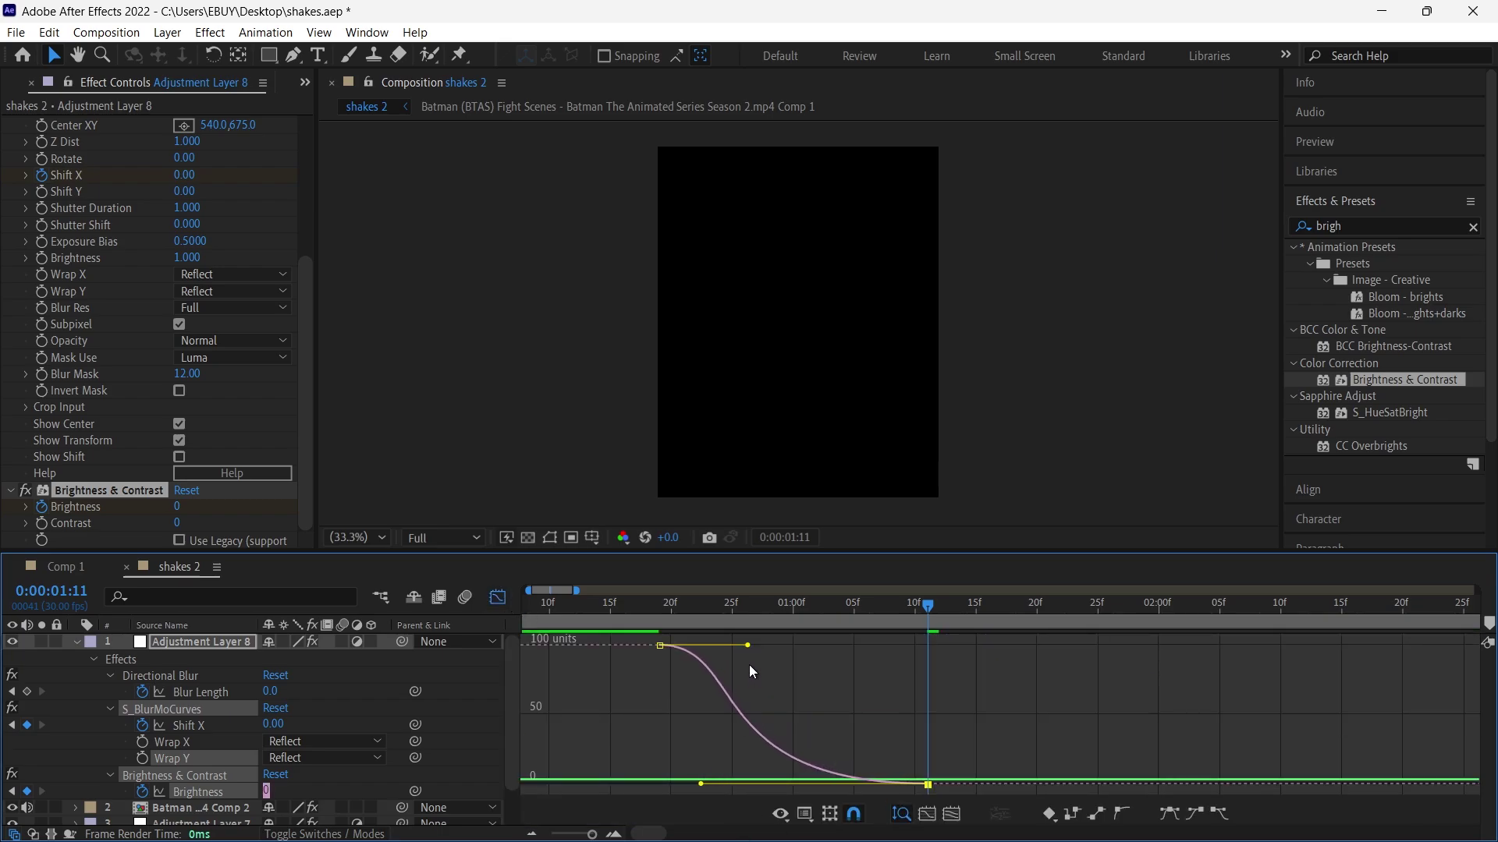
pyautogui.moveTo(747, 647); pyautogui.dragTo(633, 756)
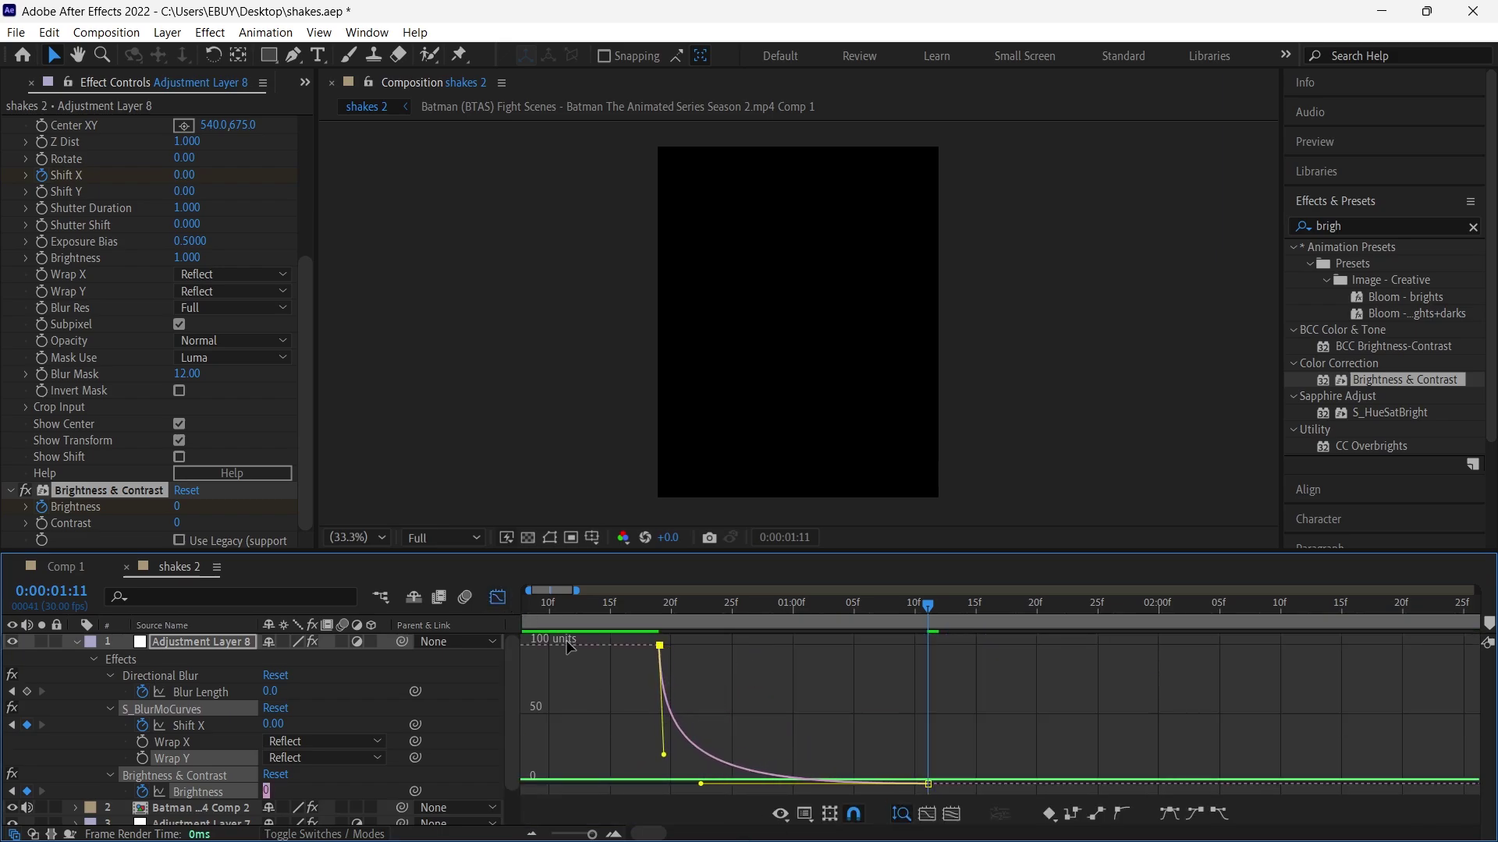
pyautogui.click(497, 598)
pyautogui.press('Home')
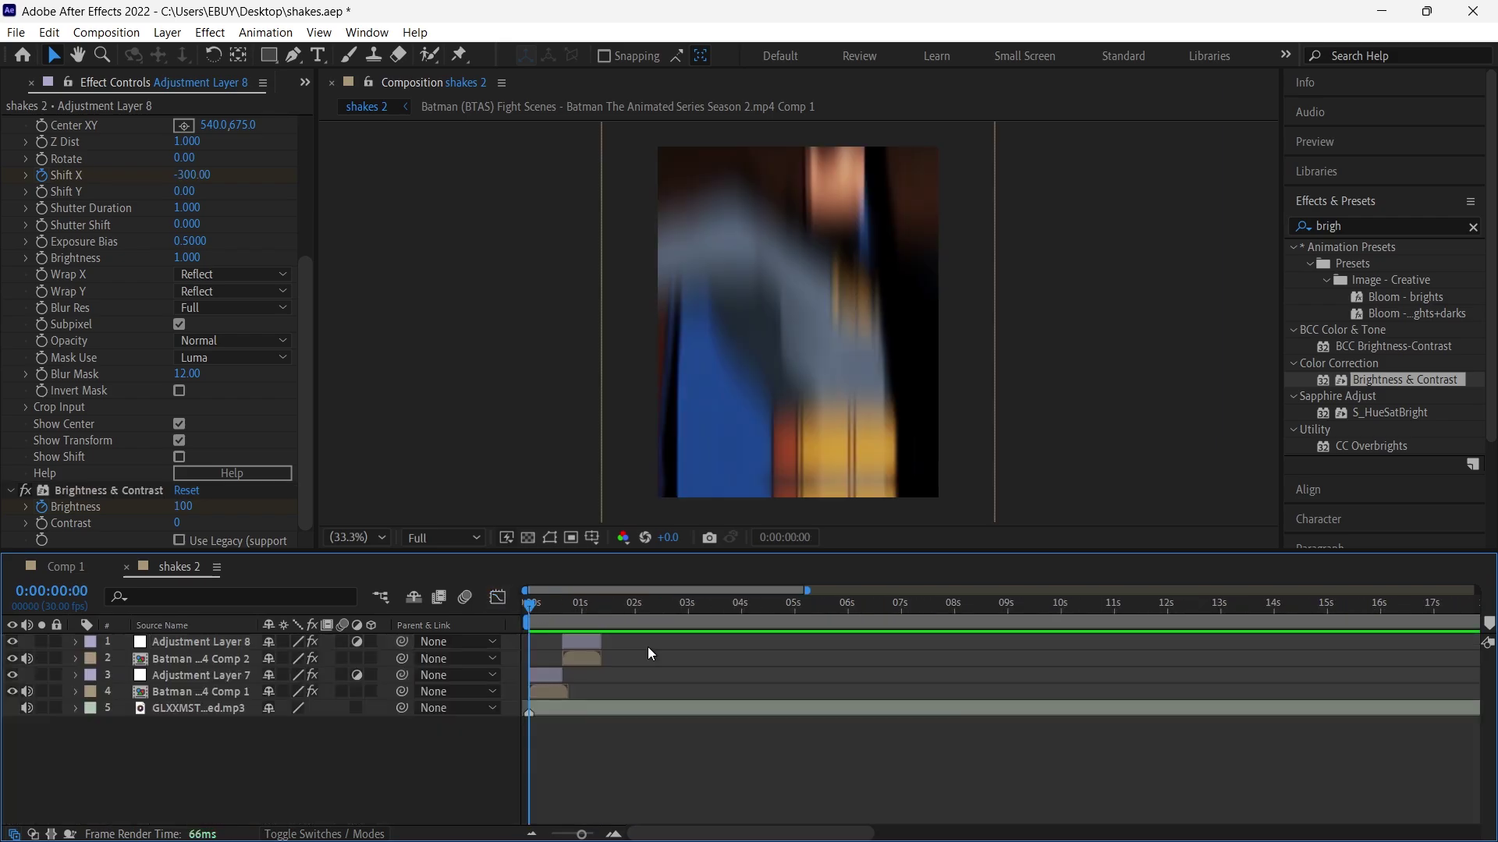